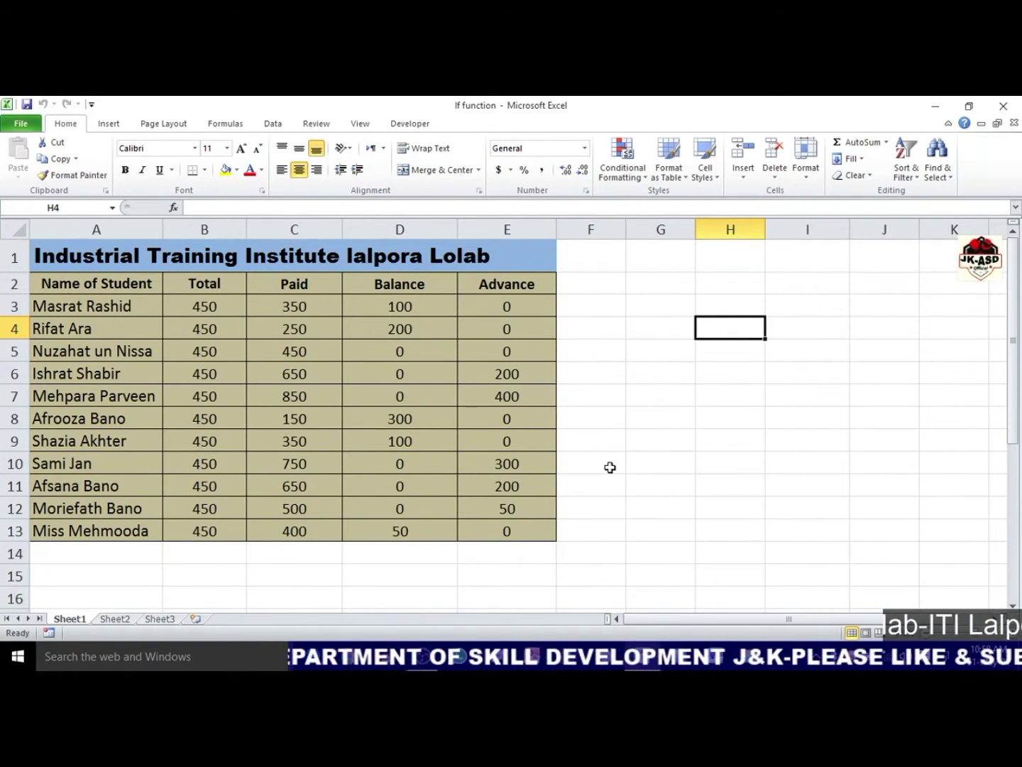
- Select the Total, Paid, Balance and Advance amounts in columns B through E to review them
left_click(648, 460)
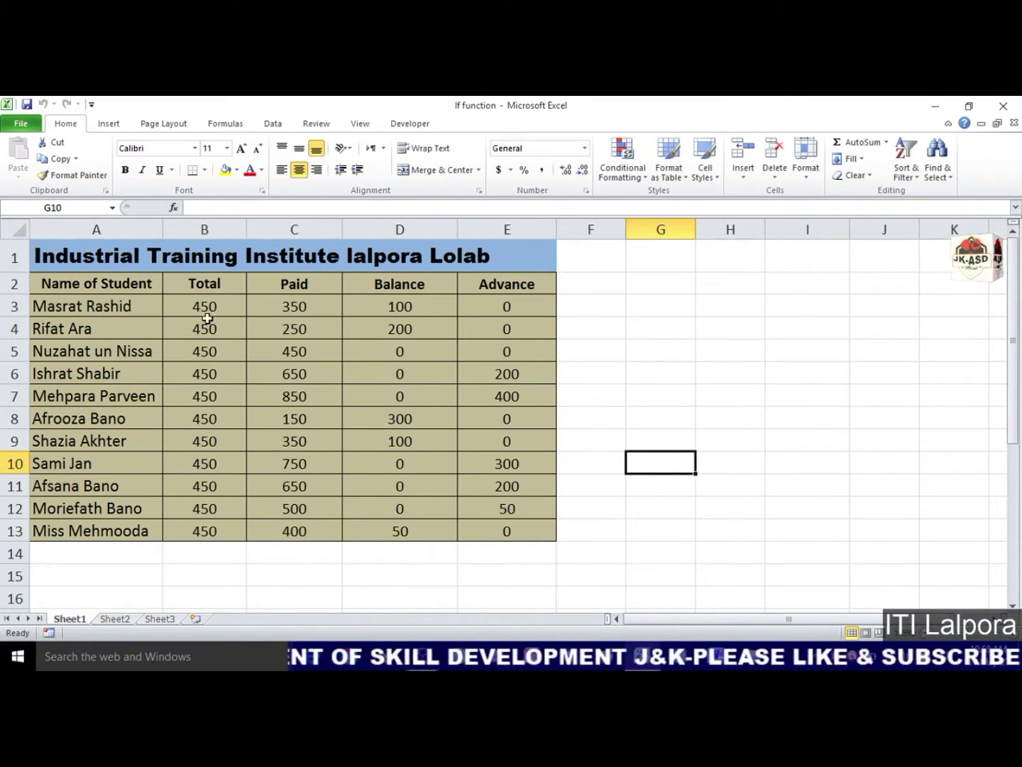
left_click_drag(203, 304, 201, 523)
left_click(202, 415)
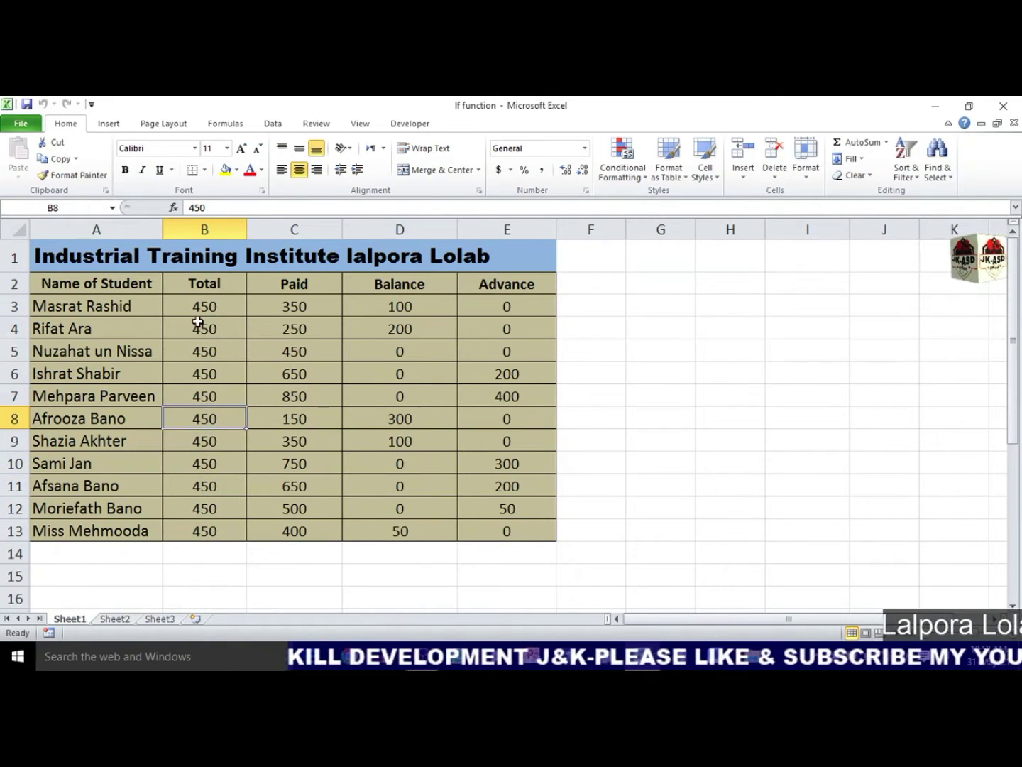
left_click_drag(197, 304, 189, 531)
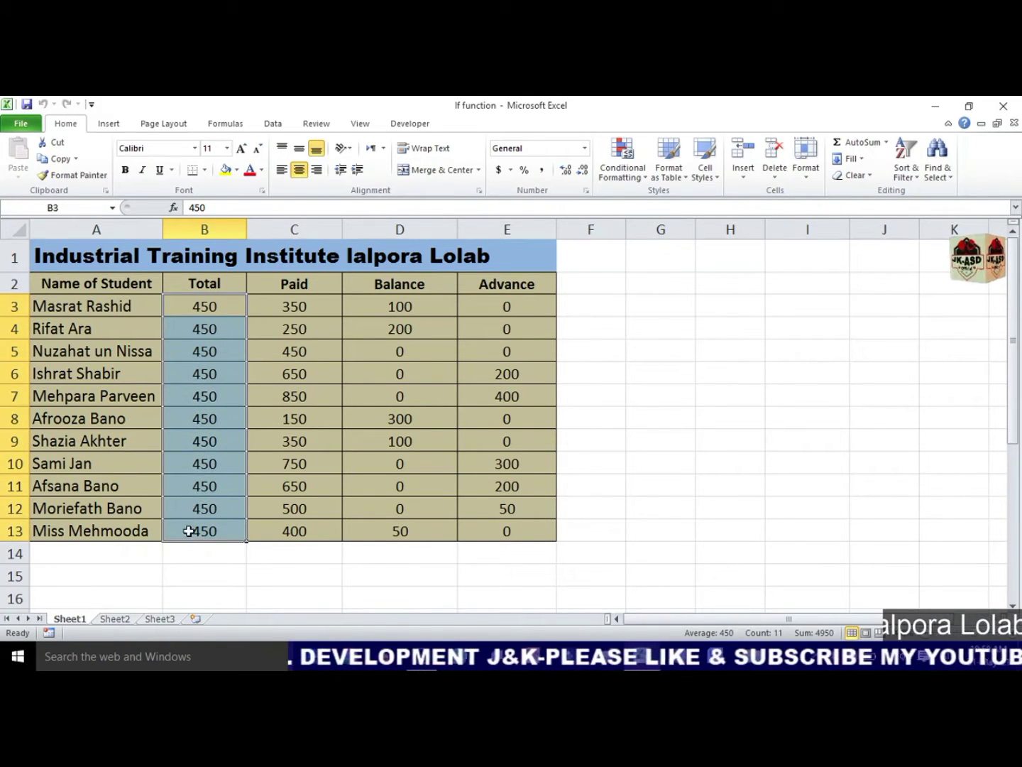
left_click(179, 554)
left_click_drag(295, 304, 297, 524)
left_click_drag(399, 307, 406, 529)
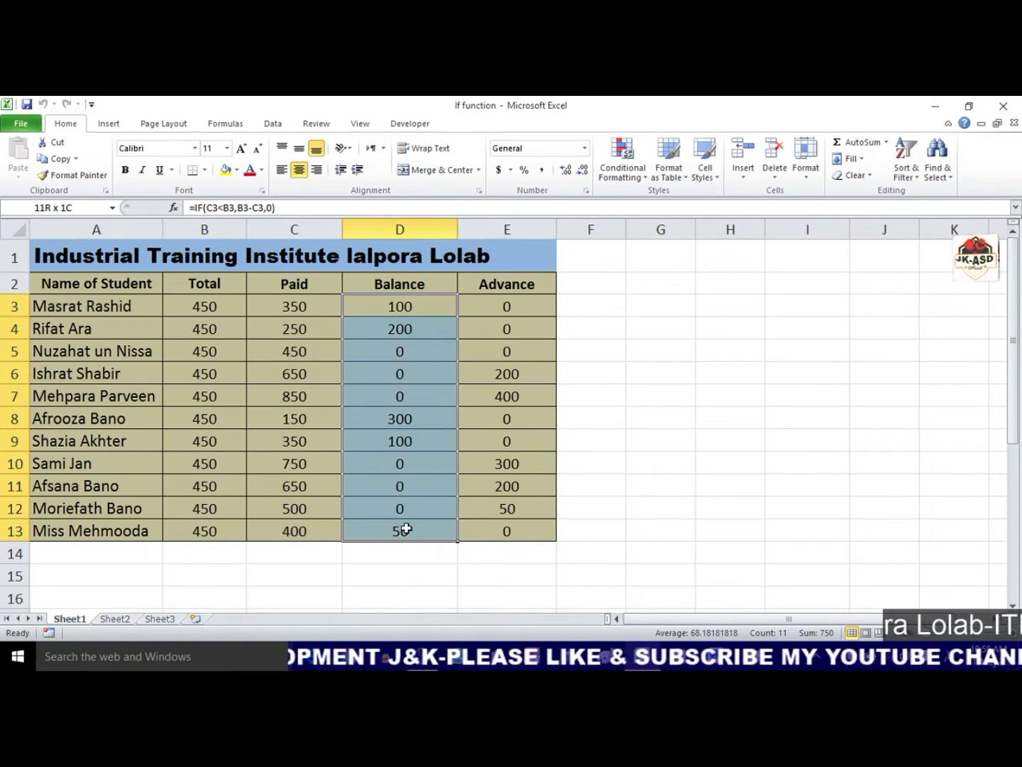
mouse_move(533, 302)
left_mouse_down()
mouse_move(497, 484)
mouse_move(504, 529)
left_mouse_up()
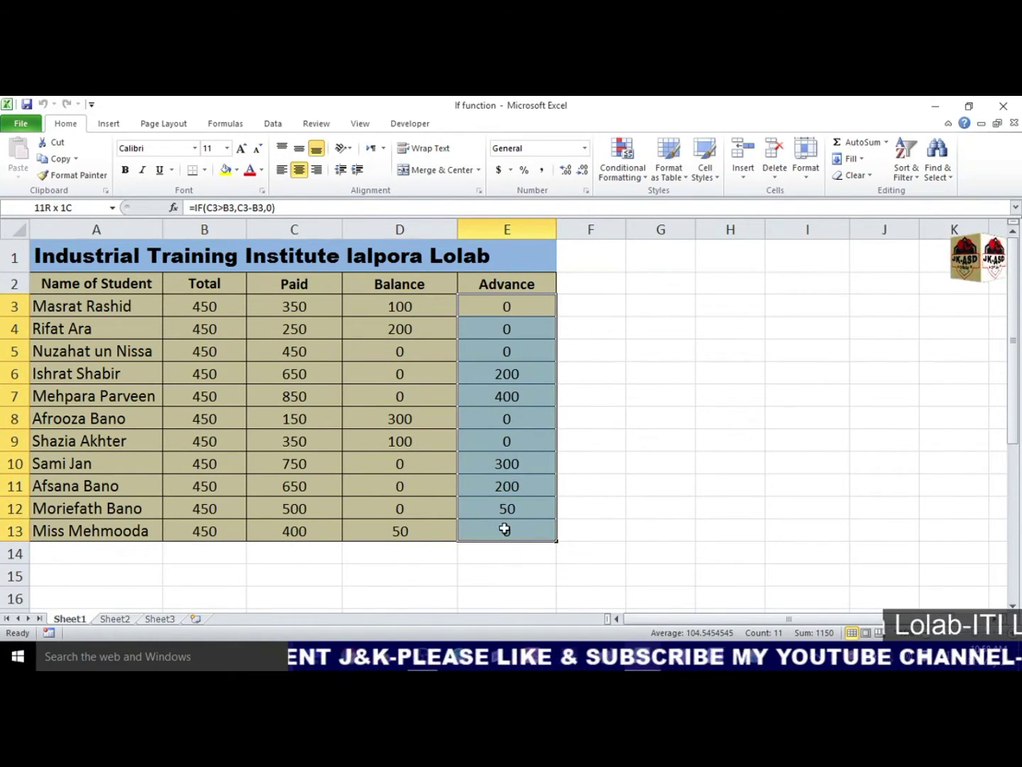
- Clear the selection by clicking empty cells, then show the Developer tab on the ribbon
left_click(183, 553)
left_click(267, 559)
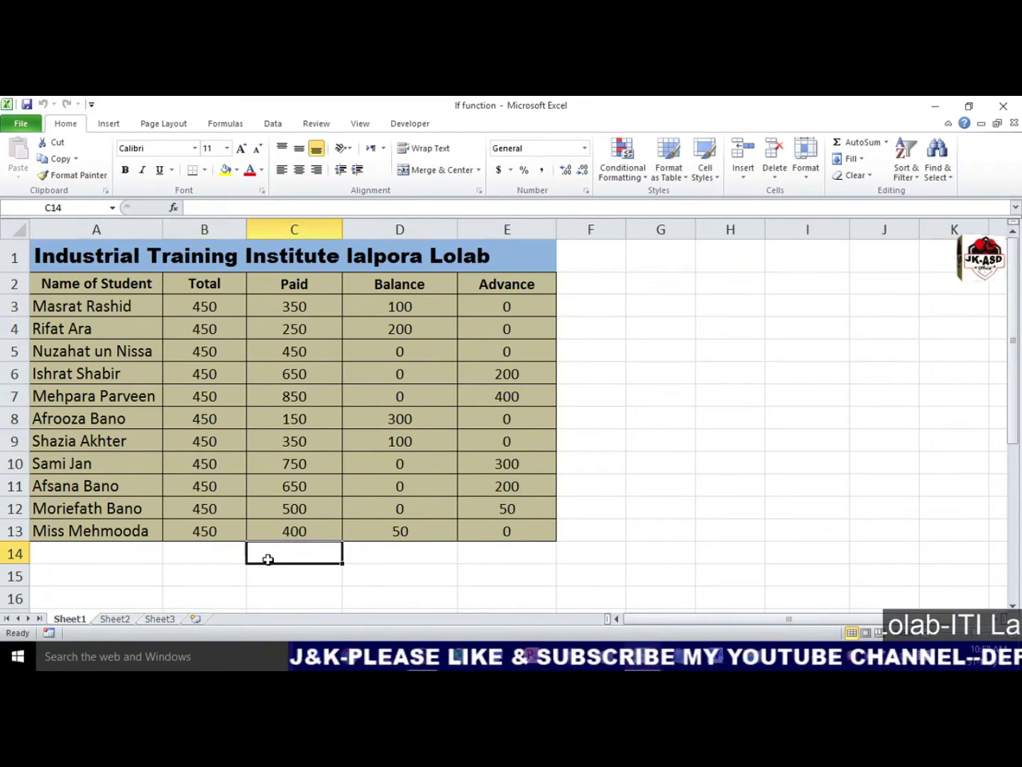
left_click(680, 347)
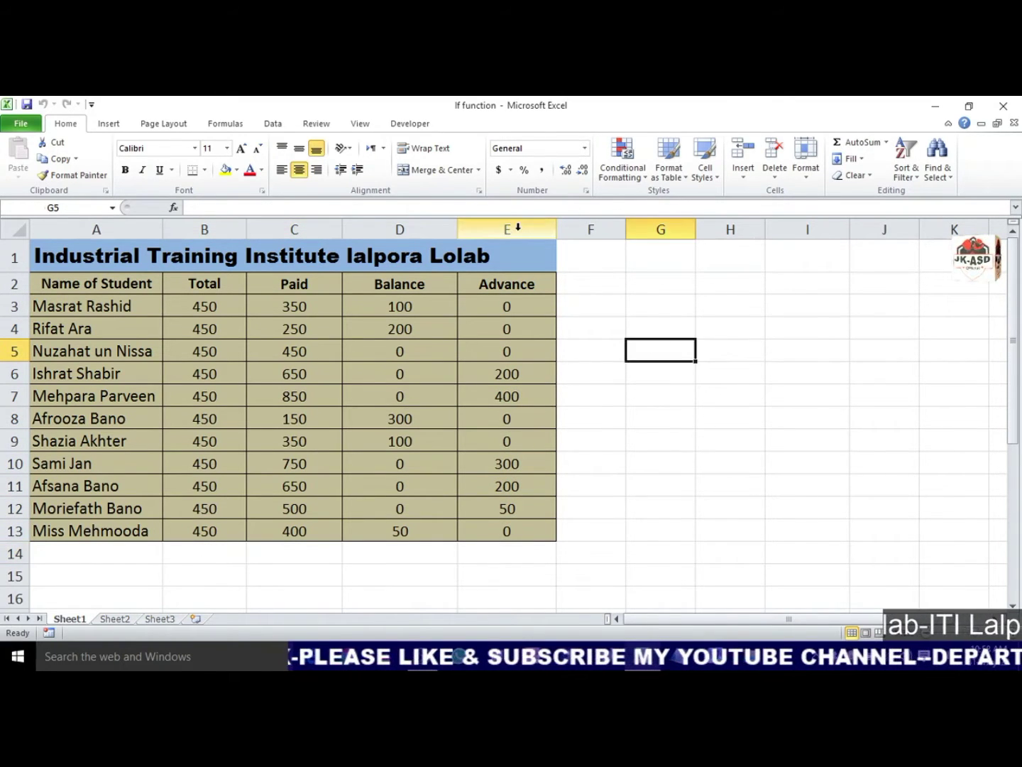
left_click(301, 572)
left_click(572, 403)
left_click(411, 125)
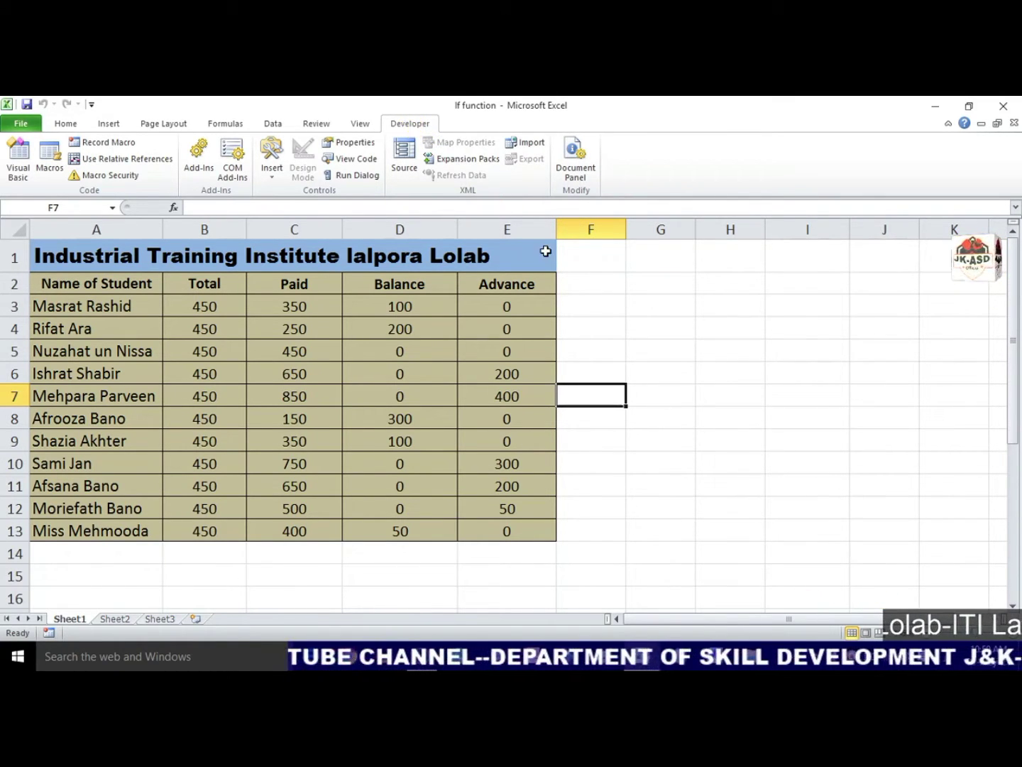
- Check the Developer Insert controls list without adding anything, then launch the Visual Basic editor
left_click(645, 457)
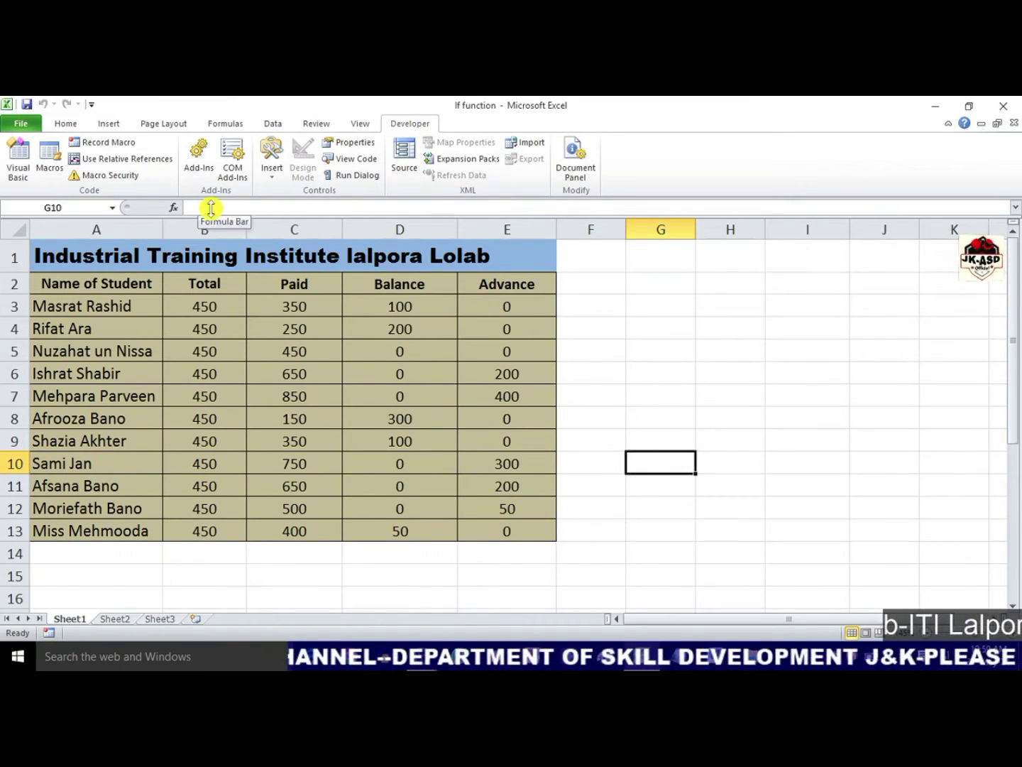
left_click(275, 178)
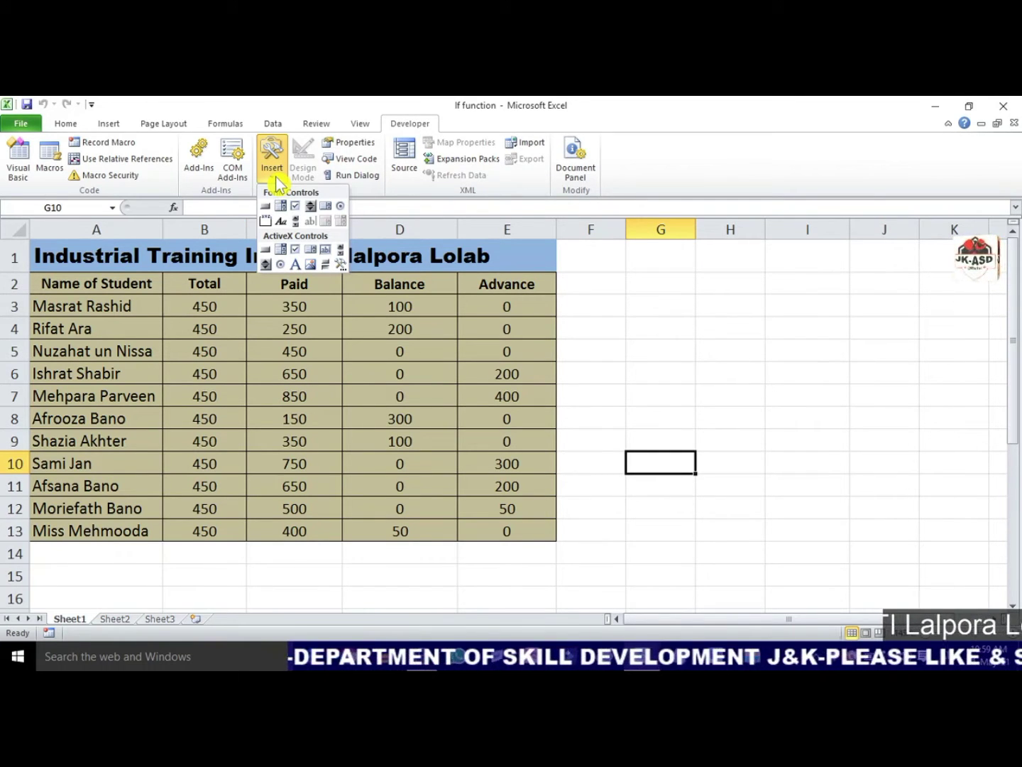
left_click(681, 380)
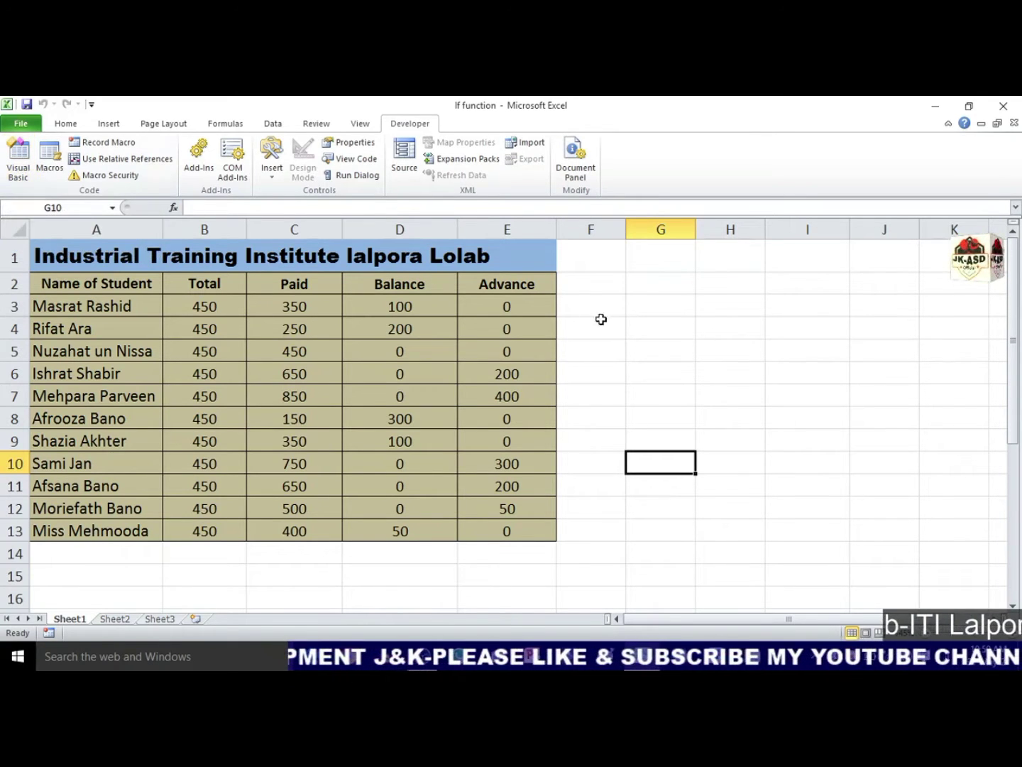
left_click(602, 320)
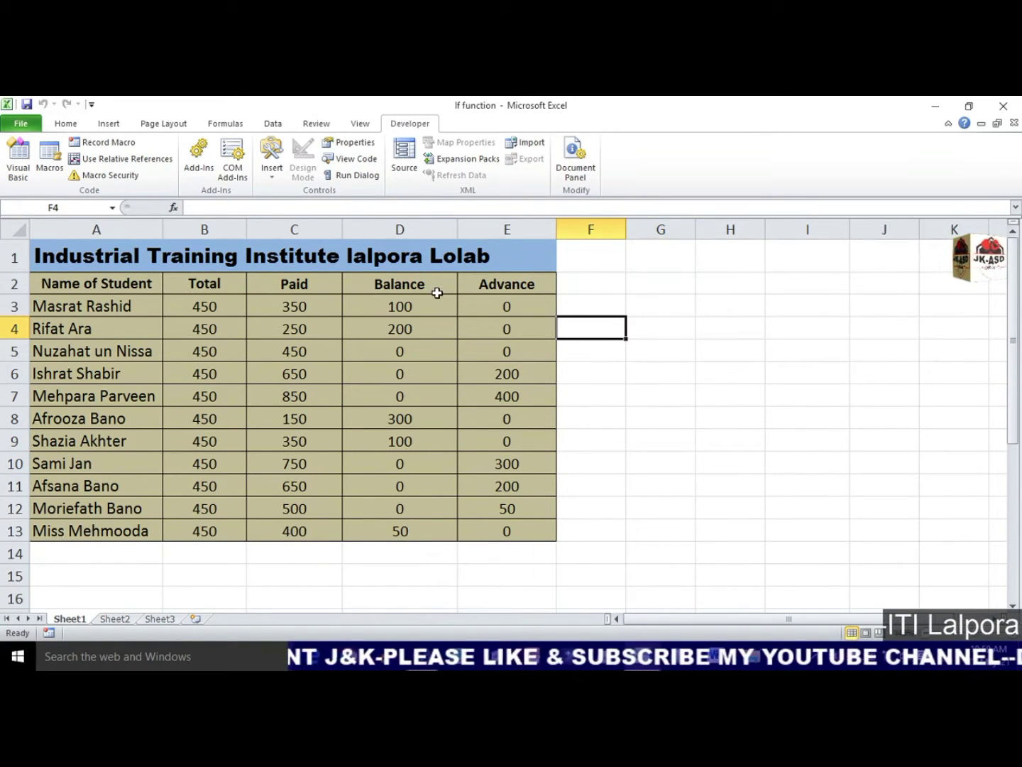
left_click(642, 365)
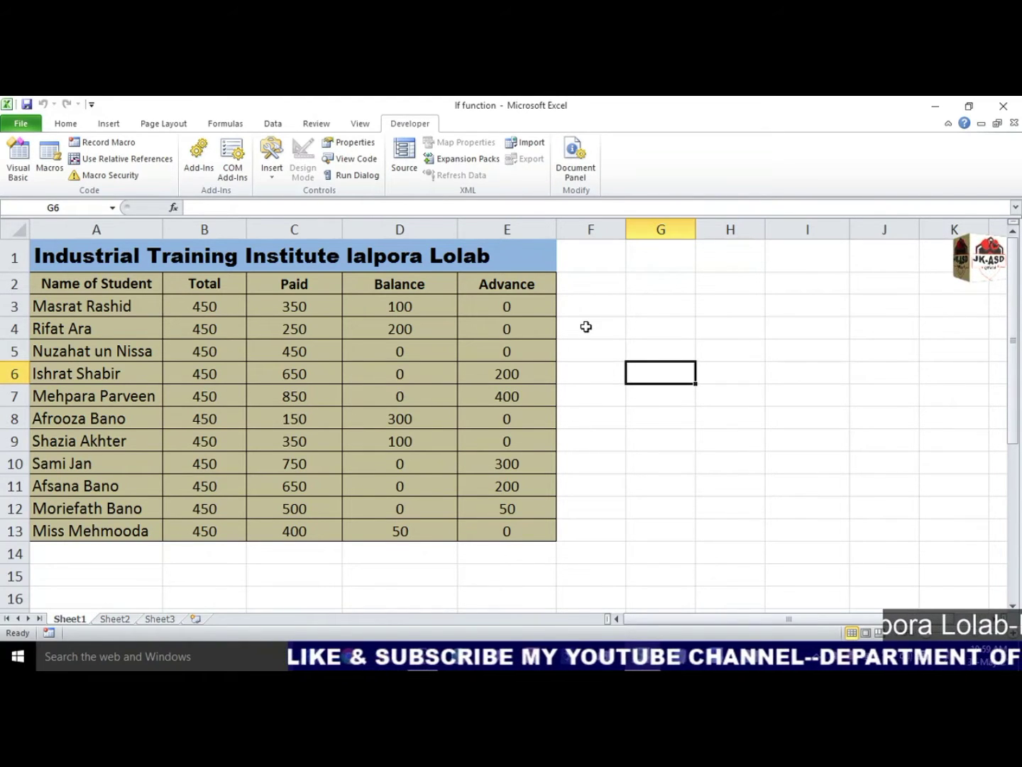
left_click(20, 162)
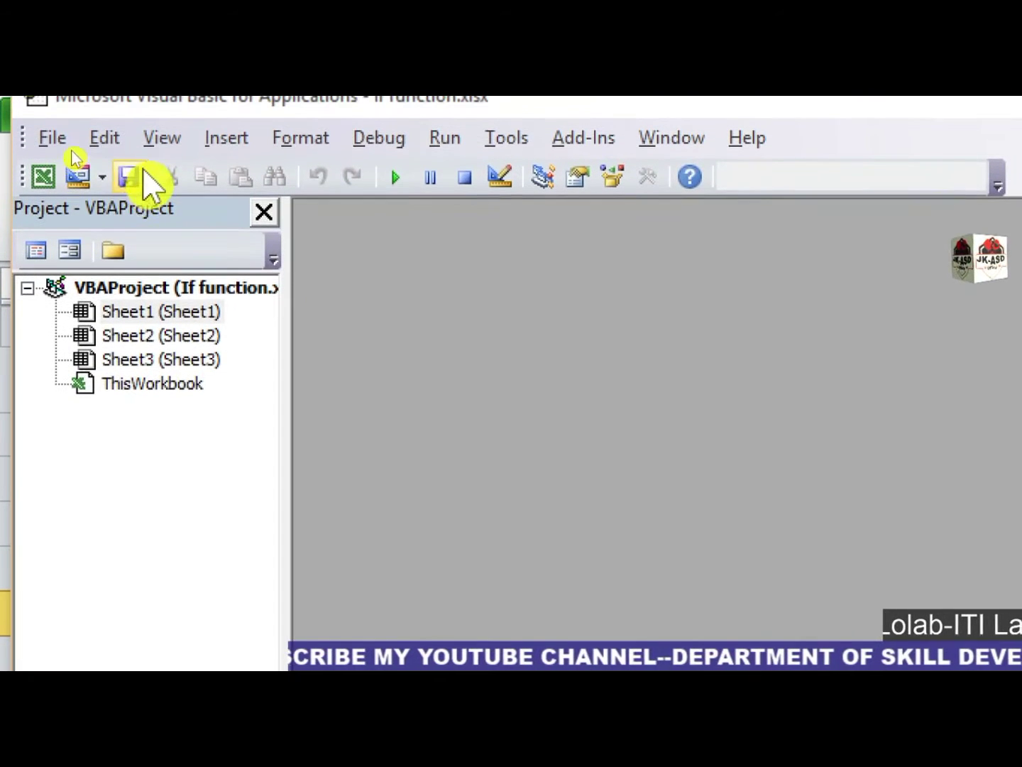
- Insert a new Module1 into the VBA project from the Insert toolbar dropdown
left_click(51, 154)
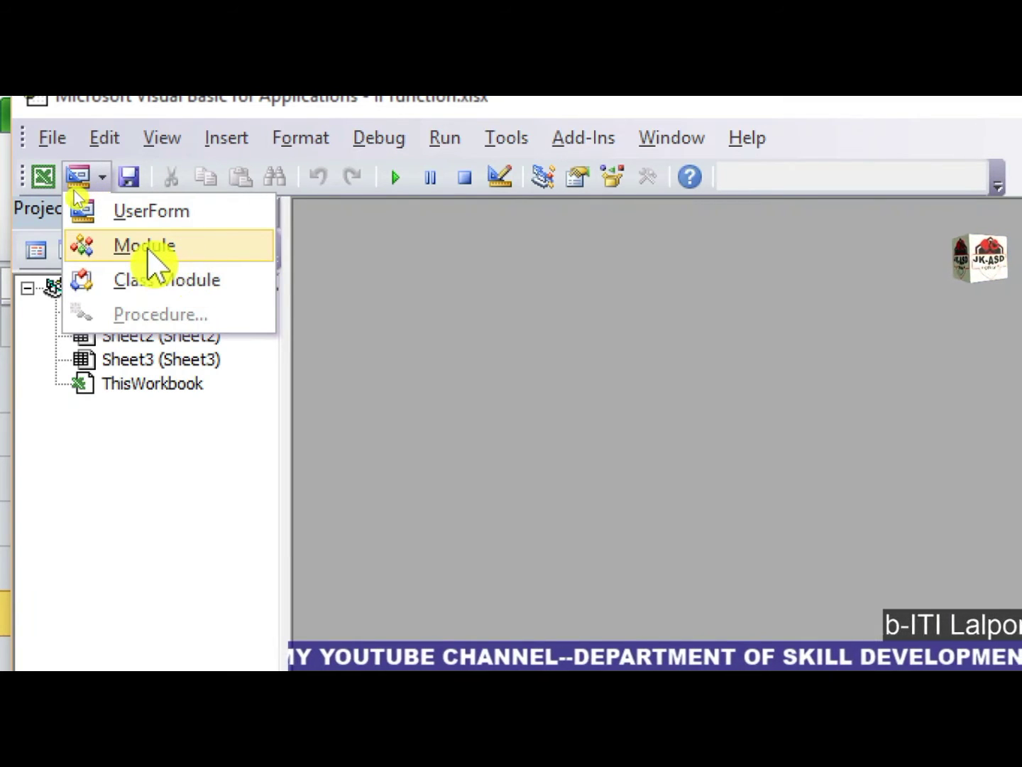
left_click(147, 248)
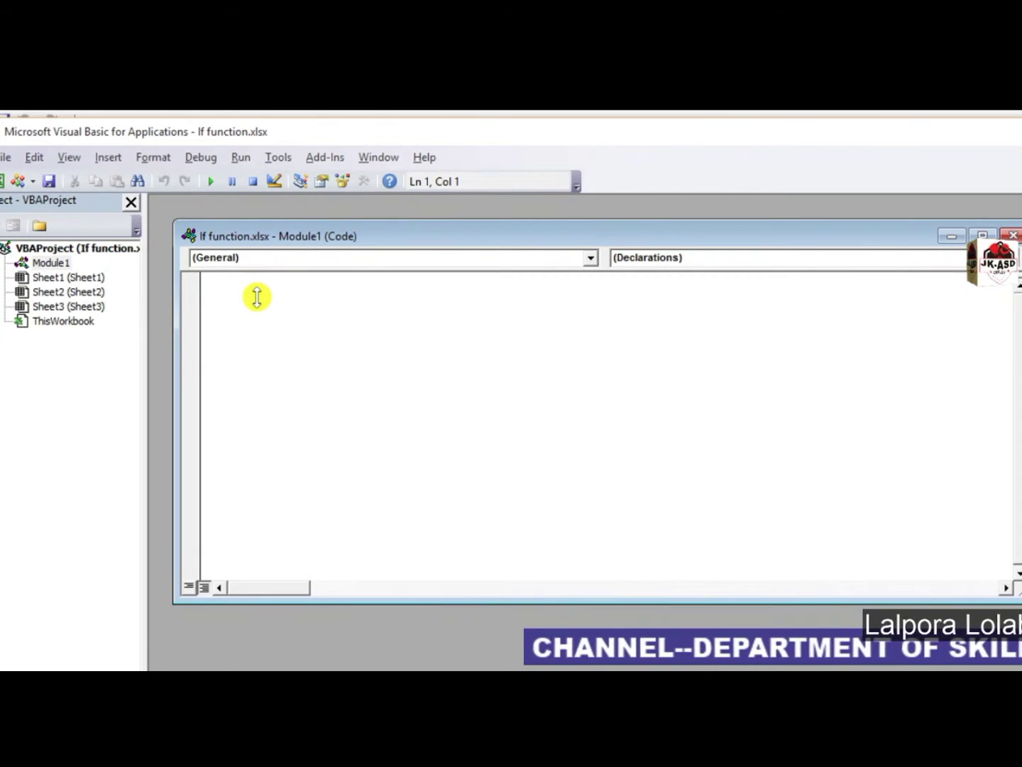
- Type the header Sub totalCoumn() so End Sub is added, and place the cursor inside the body
type("sub ")
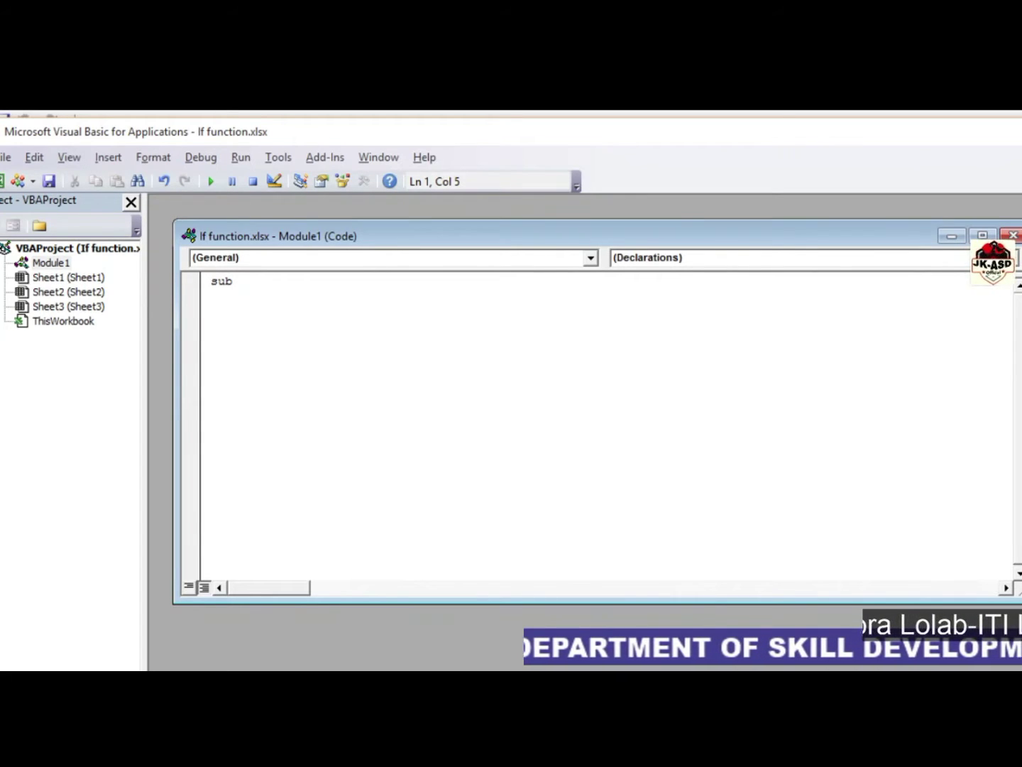
type("total")
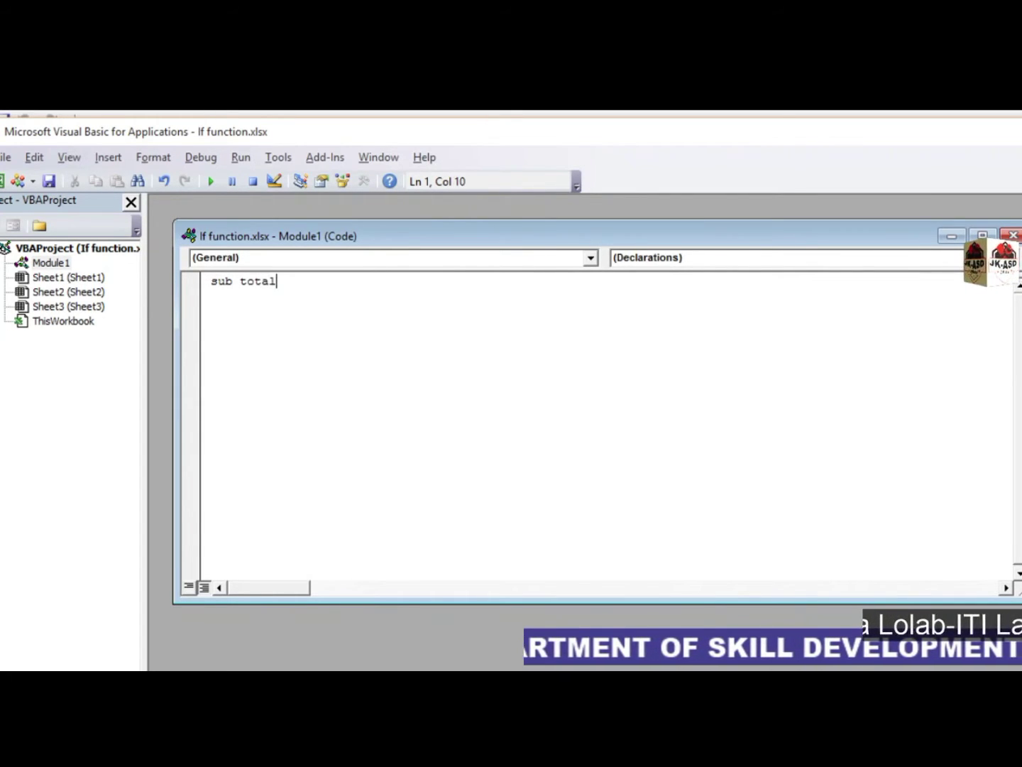
type("Coumn")
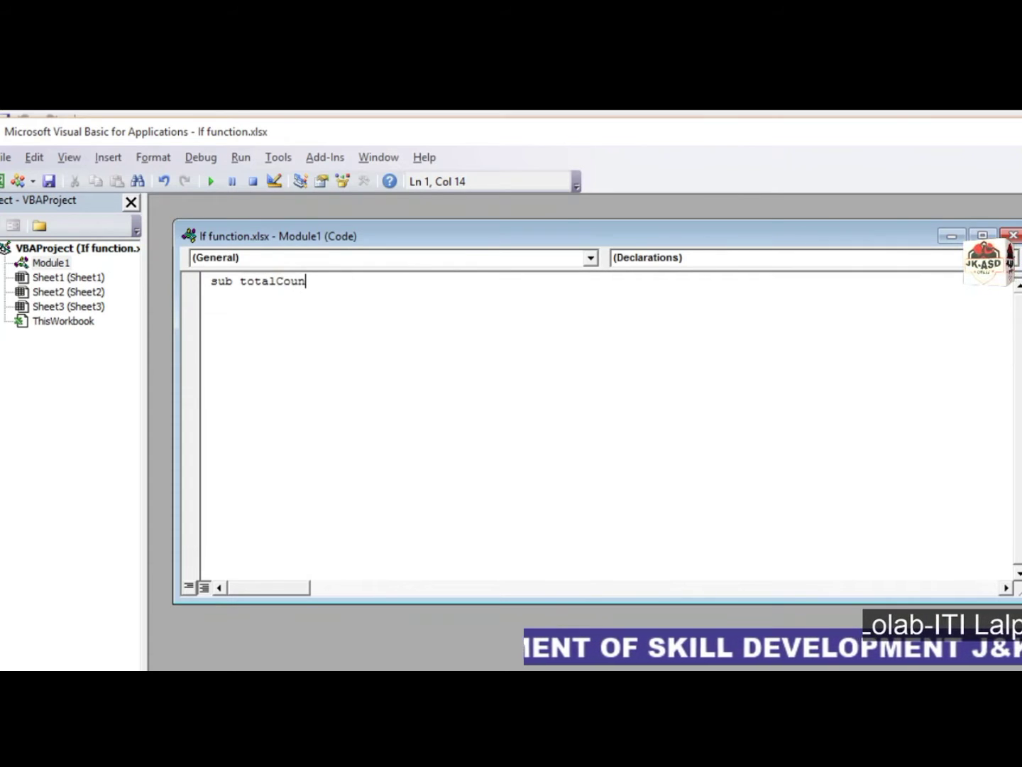
key("BackSpace")
type("mn")
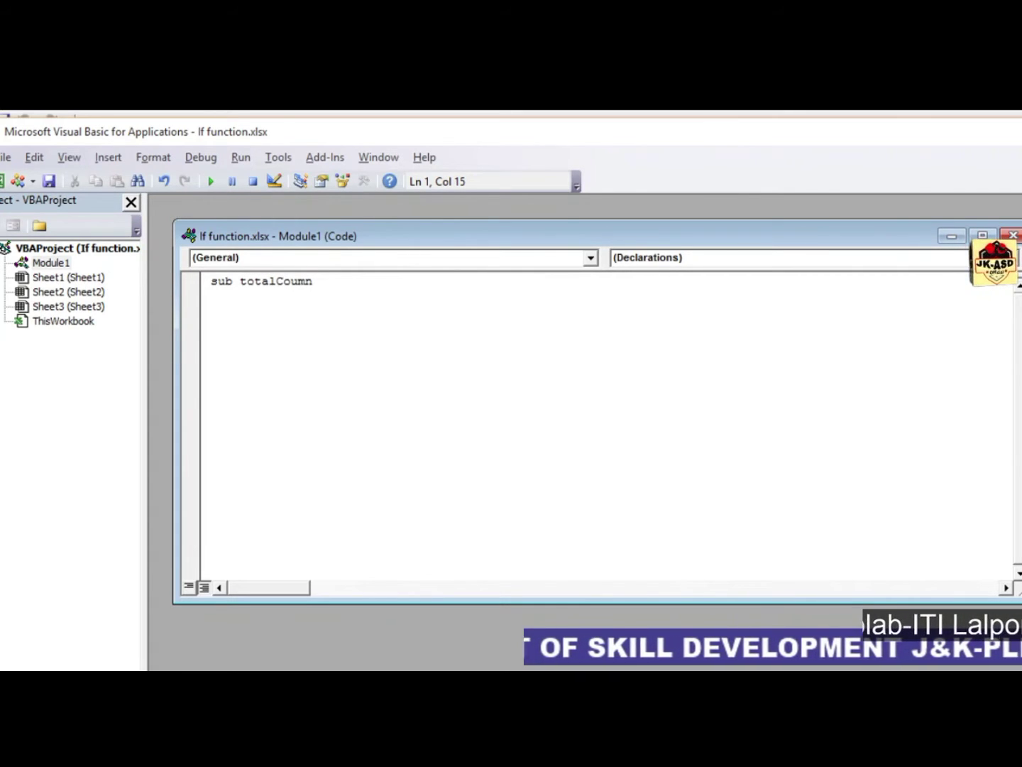
type("()")
key("Return")
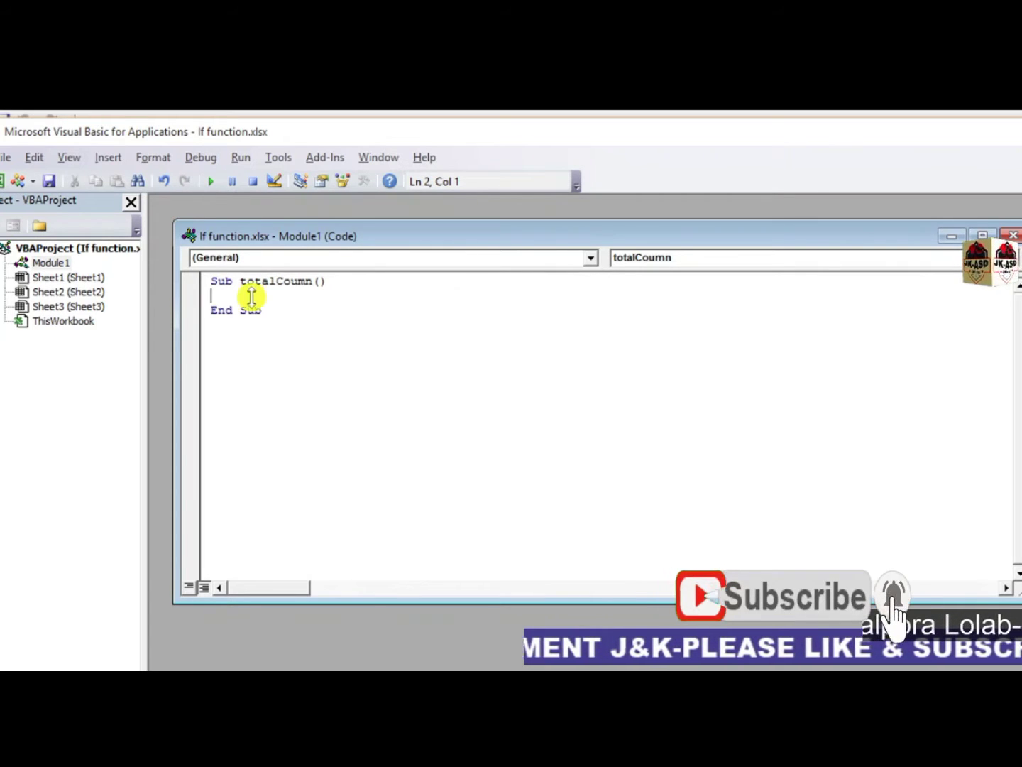
left_click_drag(240, 282, 312, 281)
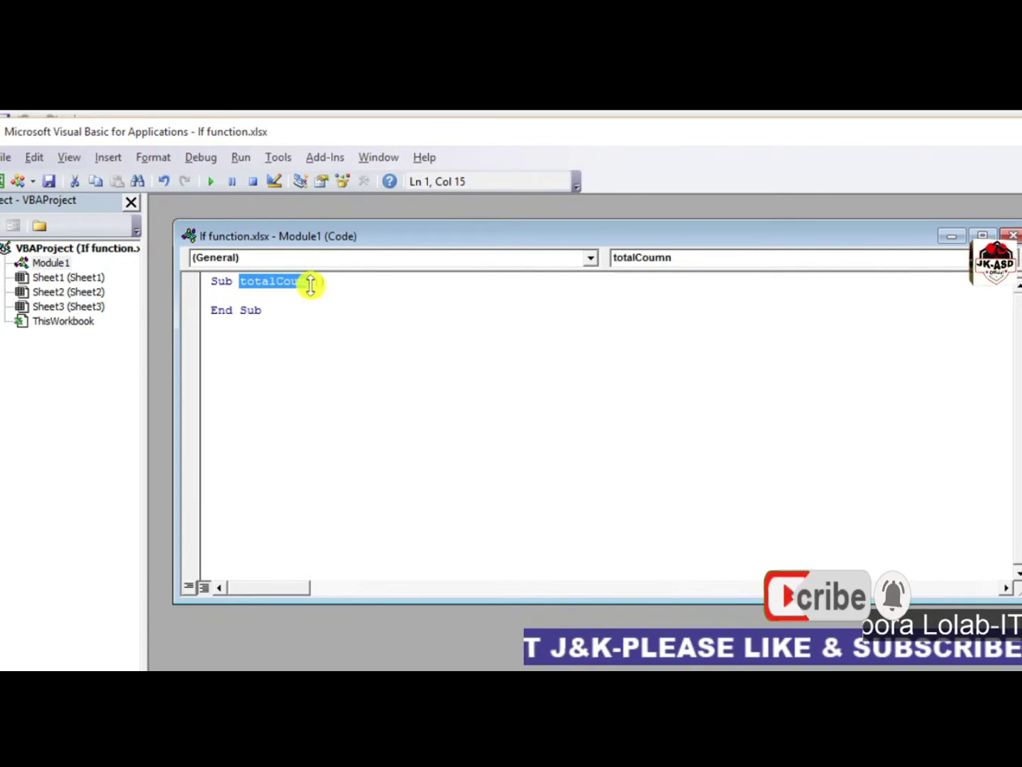
left_click(329, 328)
left_click(249, 294)
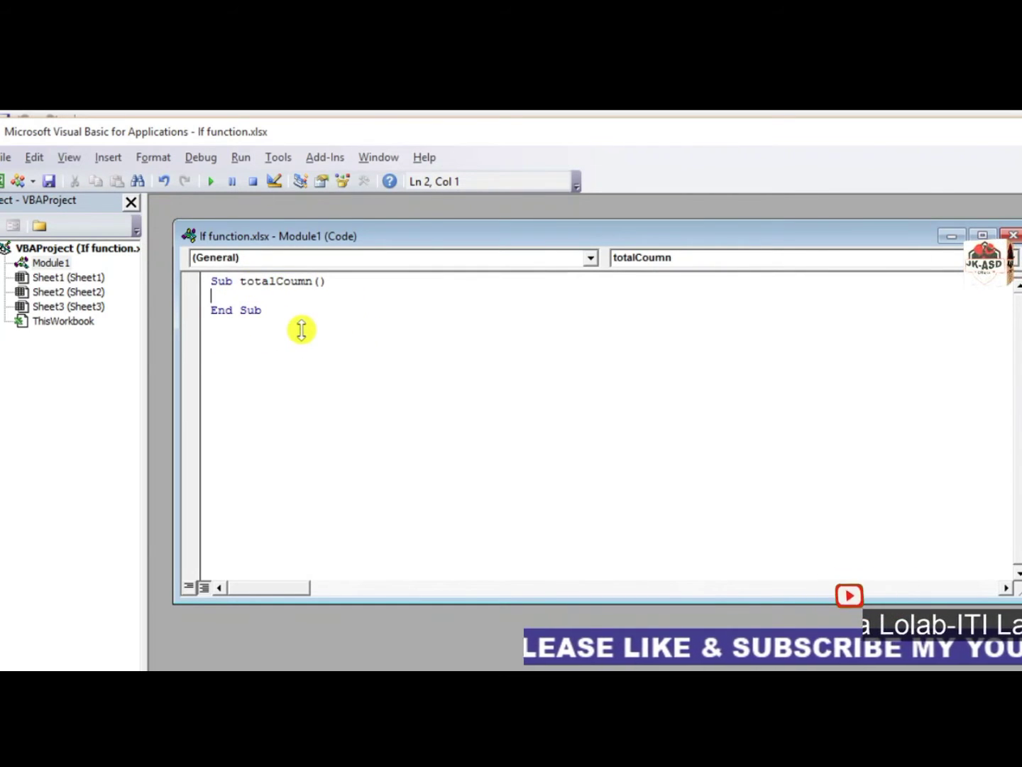
- Declare 'Dim totl As Long' in the macro and begin the next line with 'total'
type("Dim t")
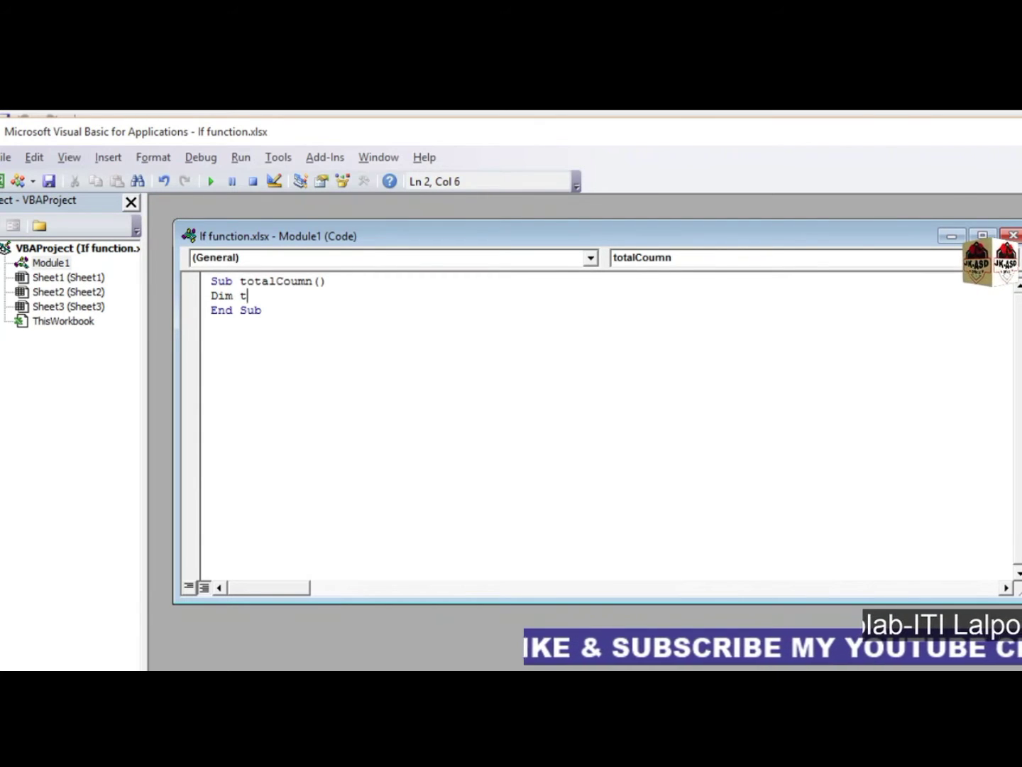
type("otl")
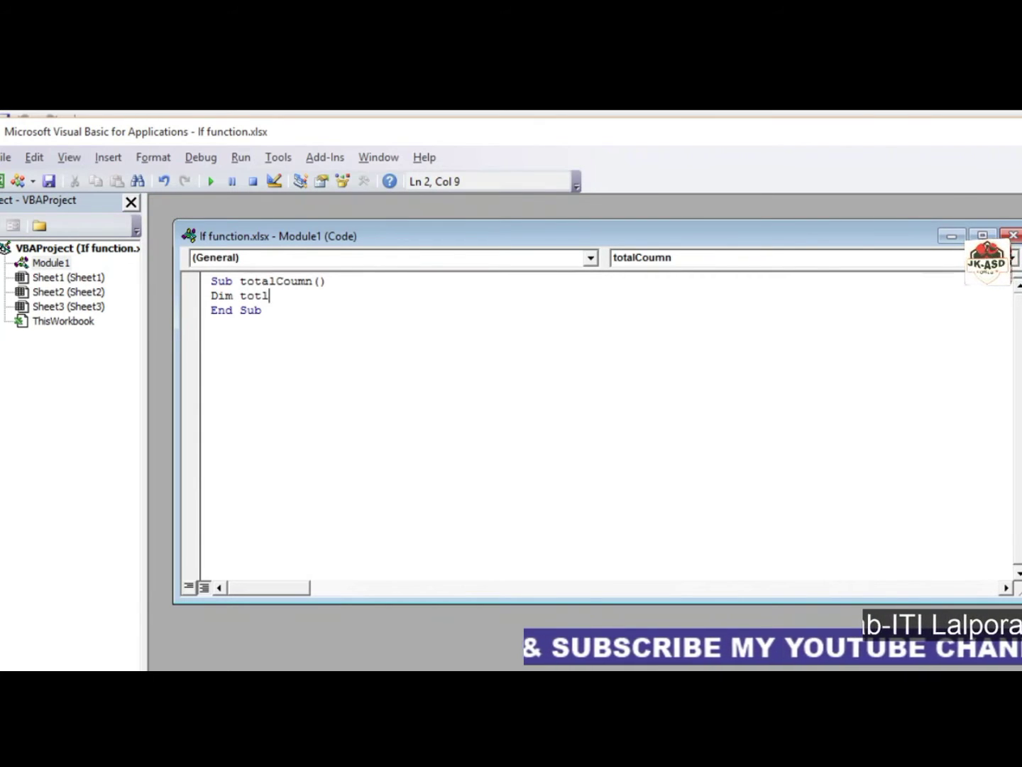
type(" as lo")
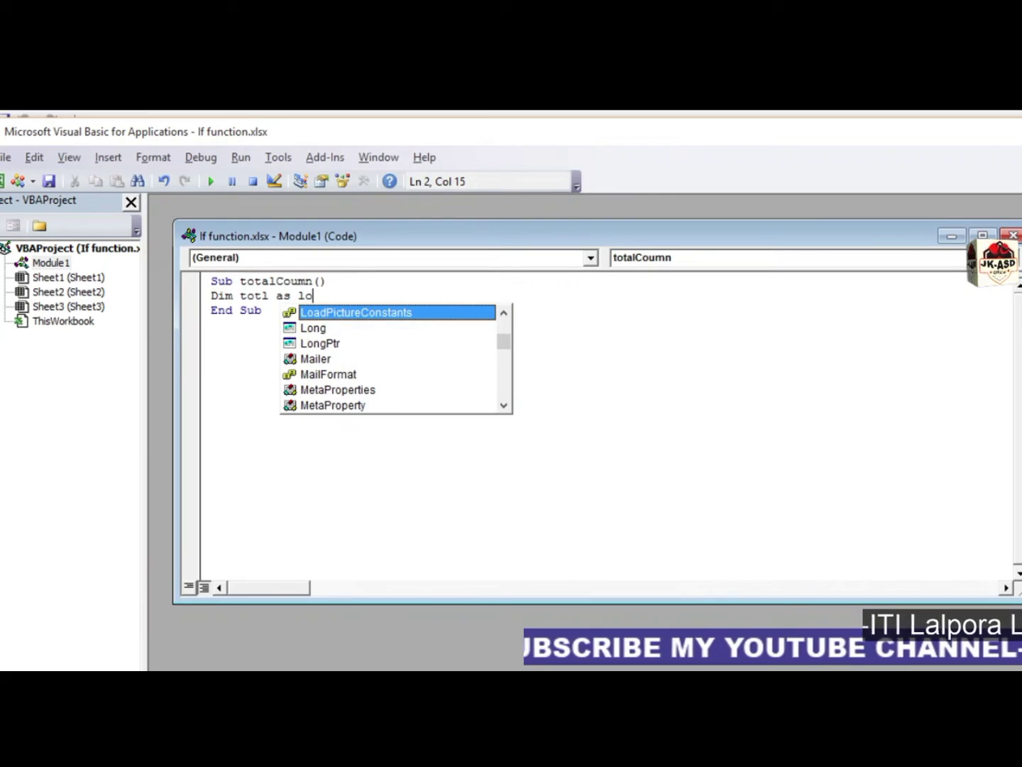
type("ng")
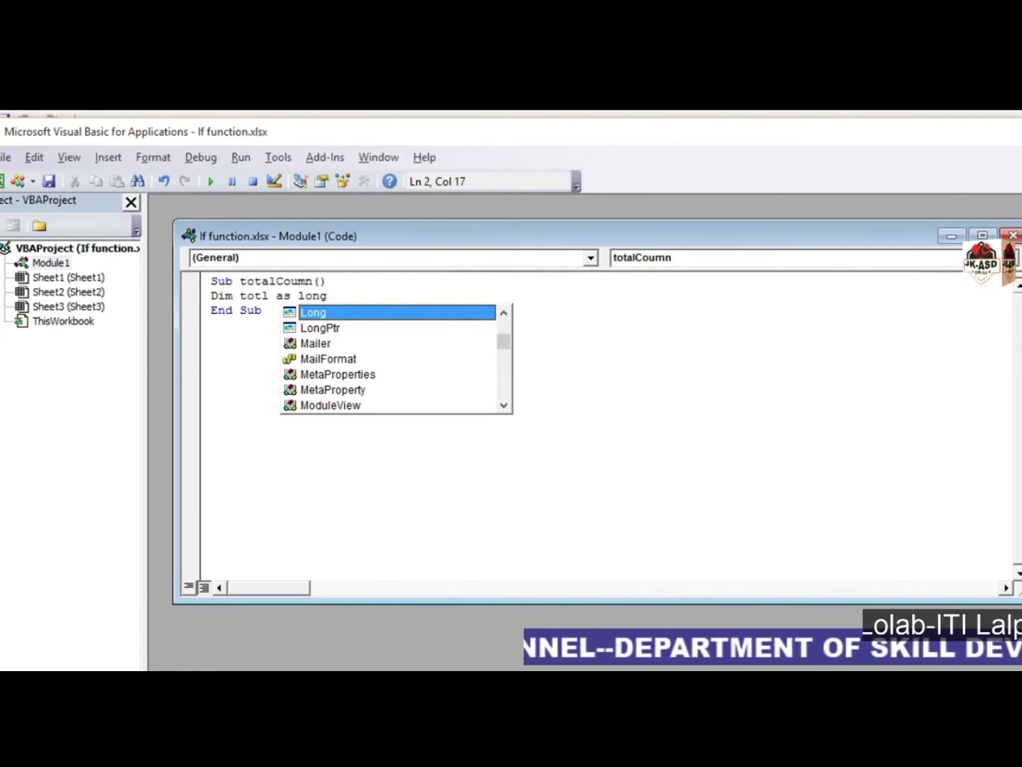
key("Return")
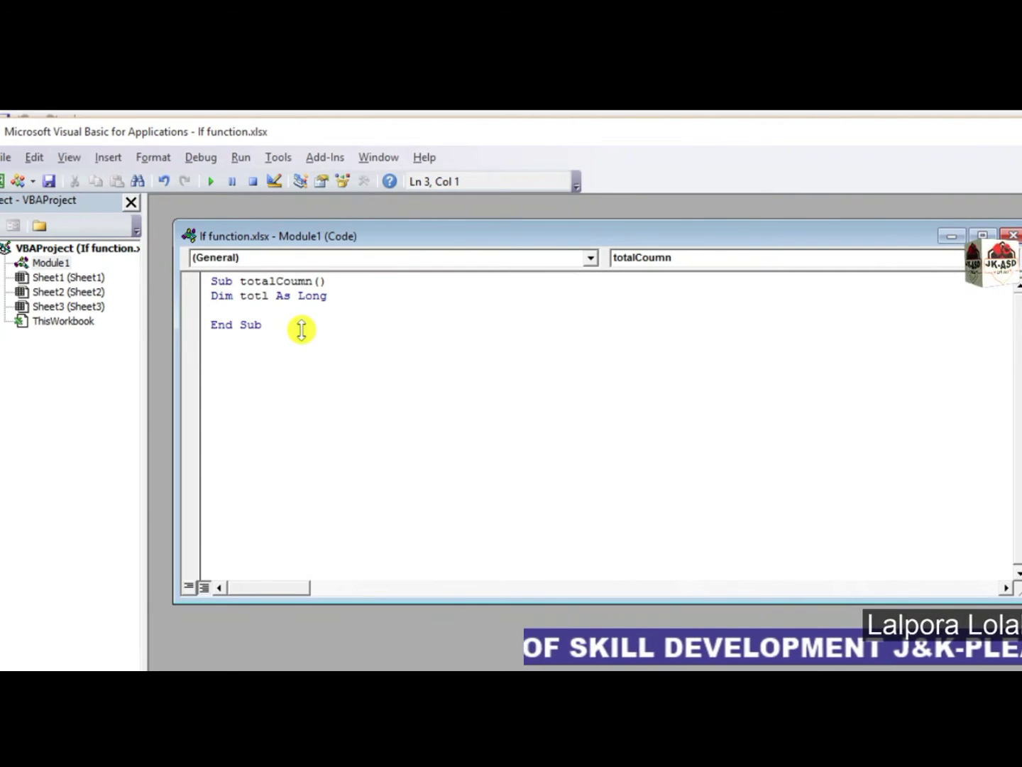
type("total")
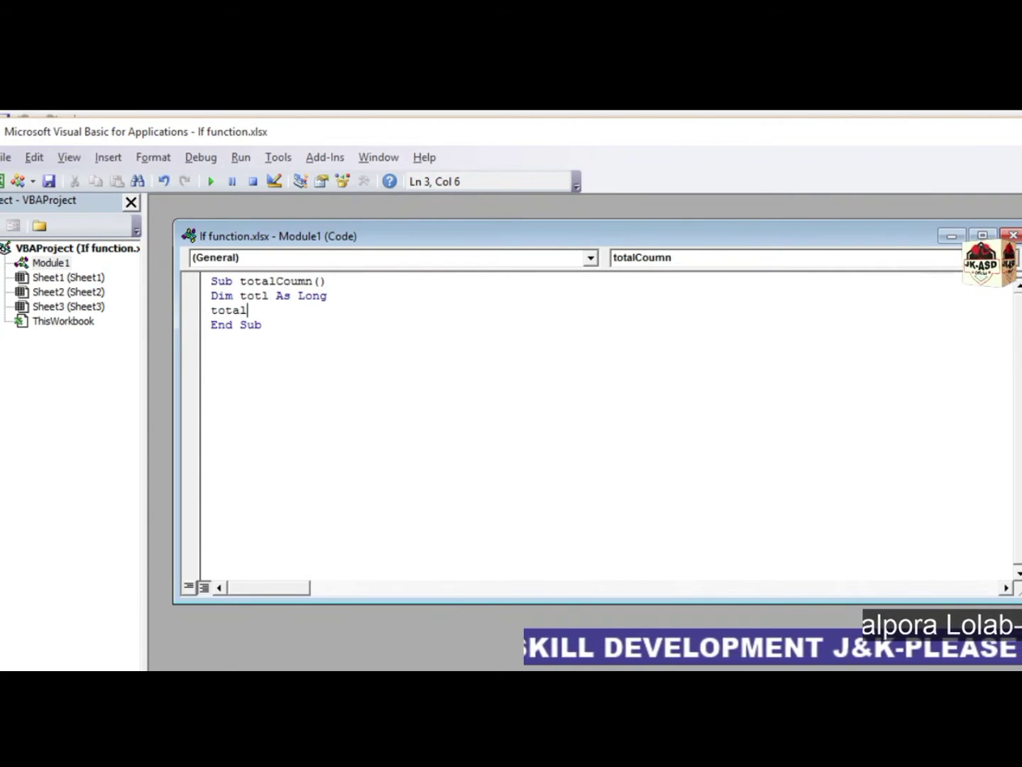
- Write totl=WorksheetFunction.Sum(Range("")) on line 3, correcting the typos in 'worksheetfunction'
key("BackSpace")
key("BackSpace")
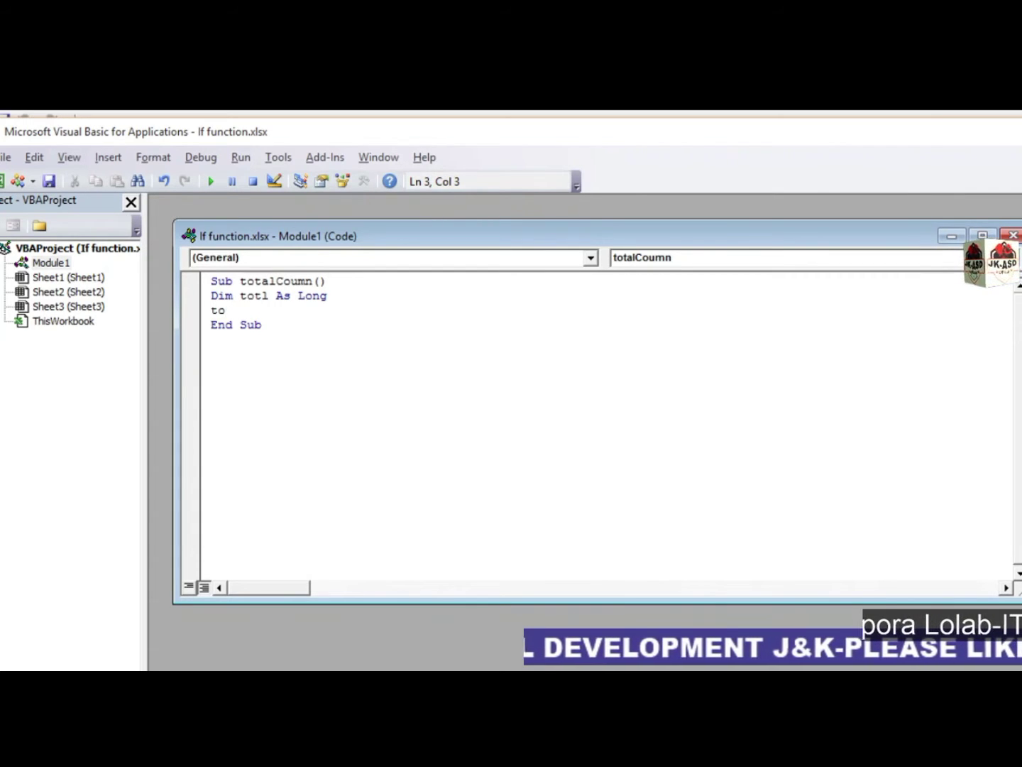
type("tl")
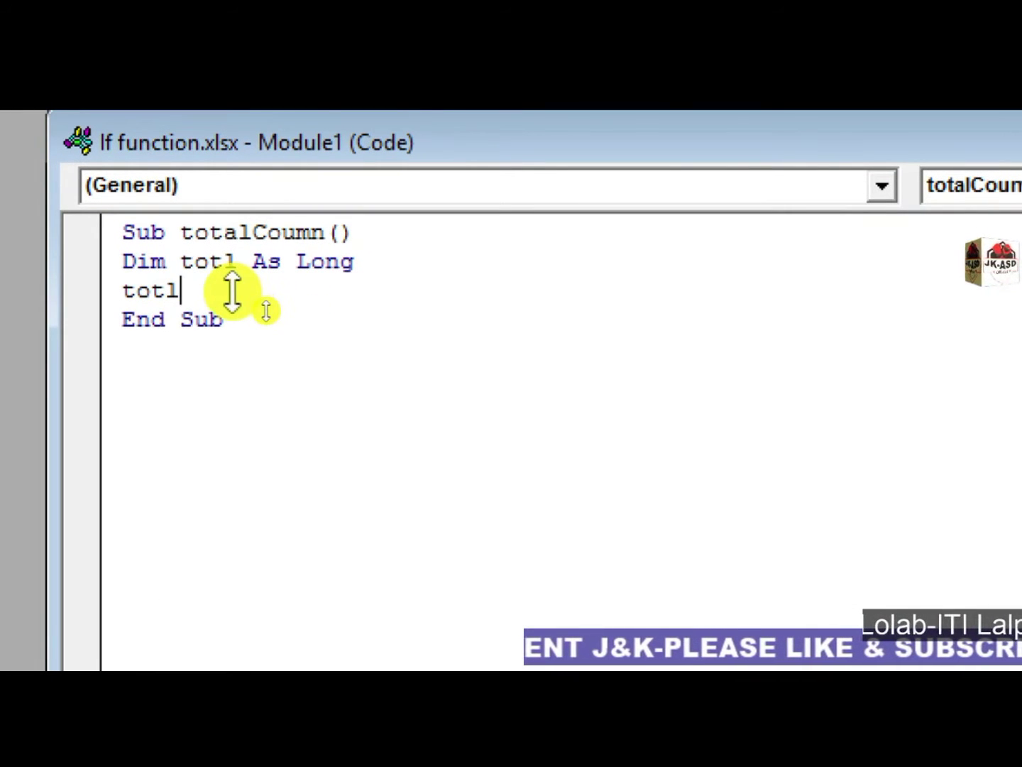
type("=")
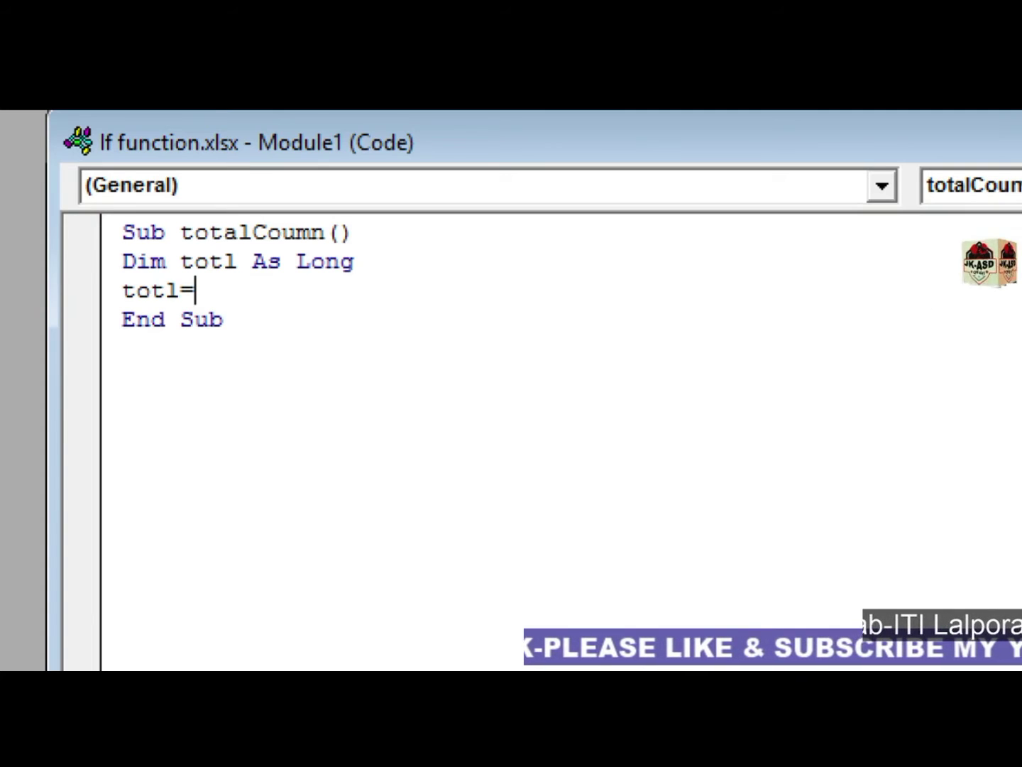
type("wo")
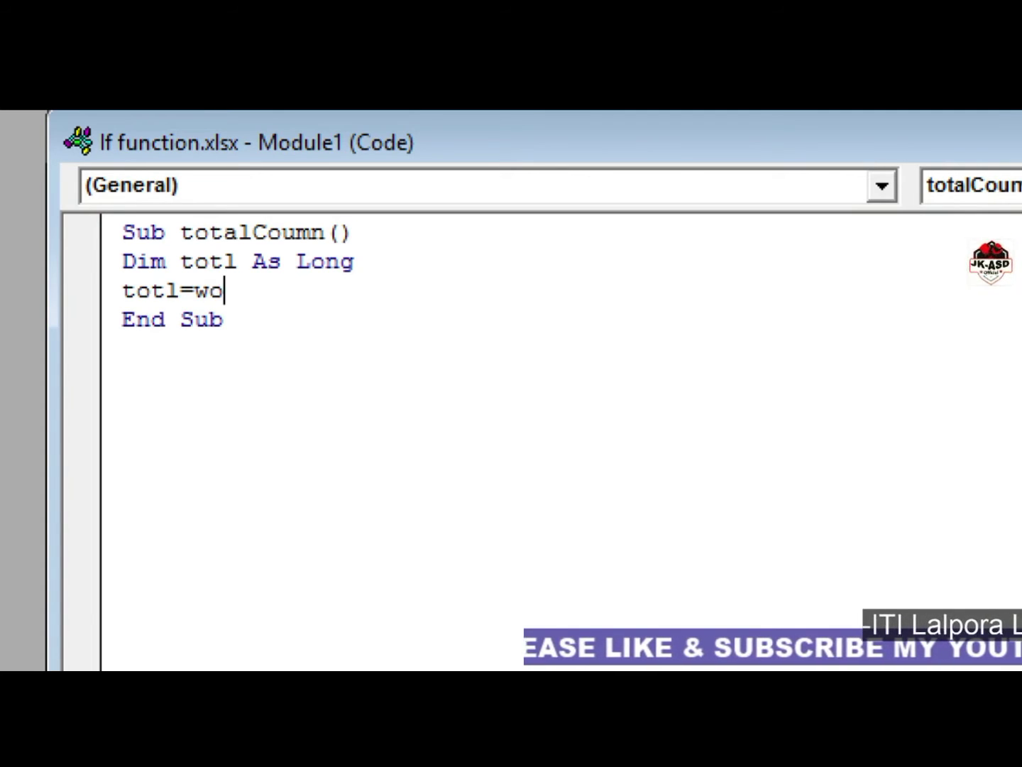
type("ksheet")
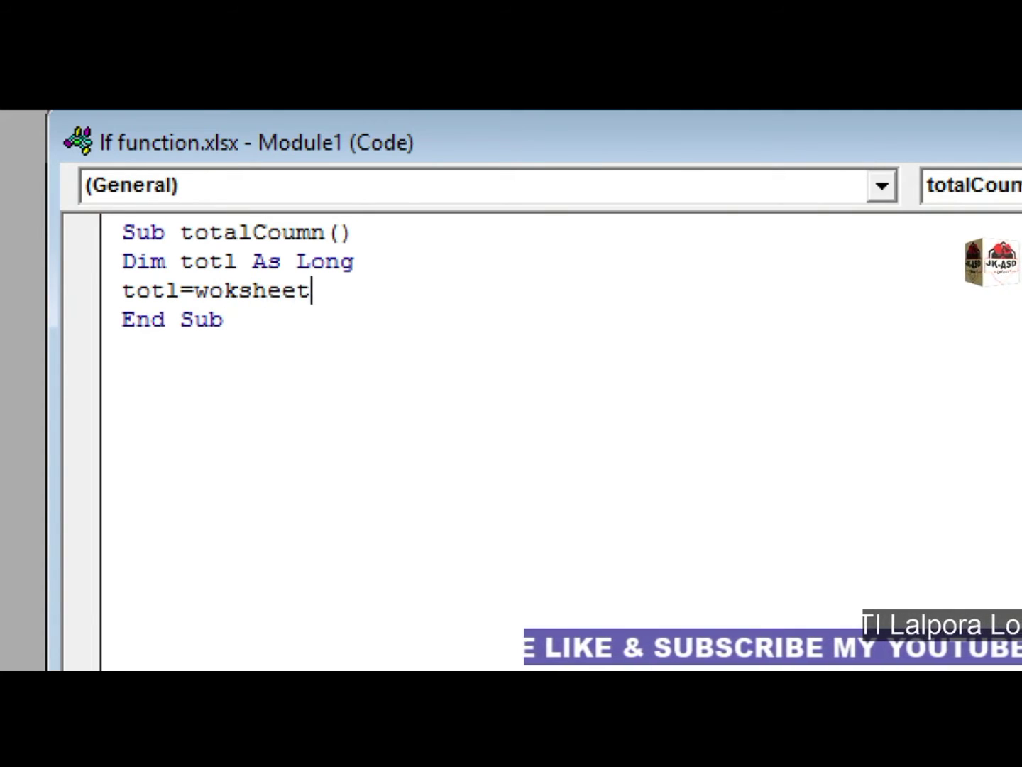
type("funcy")
key("BackSpace")
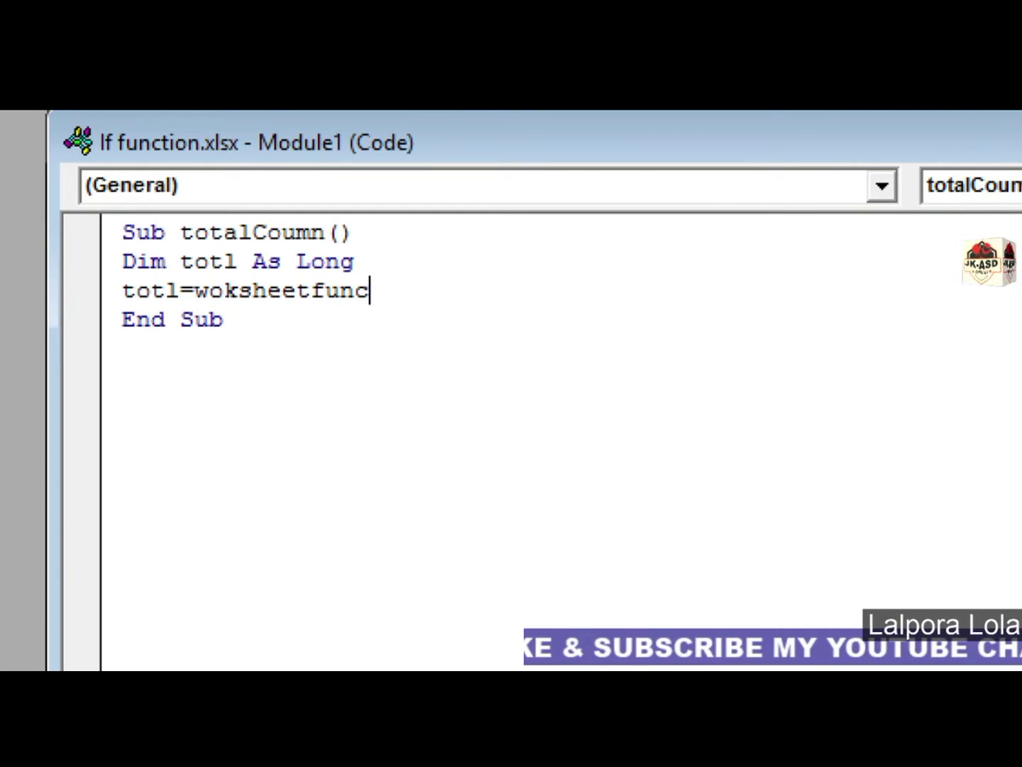
type("tion.")
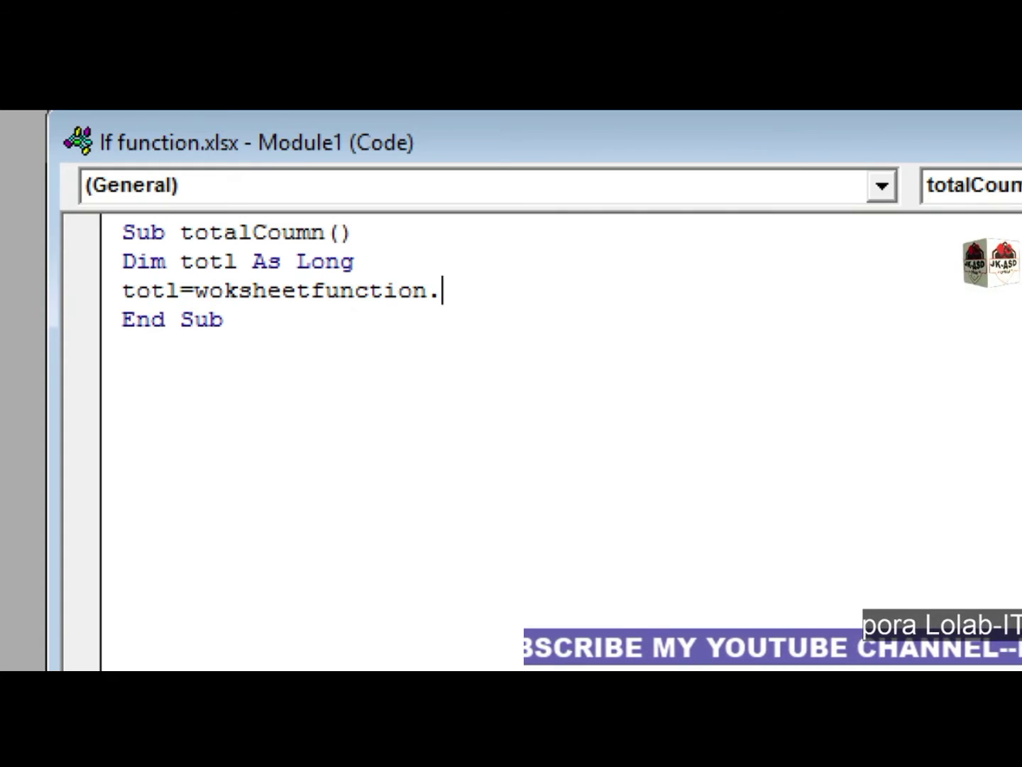
key("Left")
key("Left")
key("Left")
key("Left")
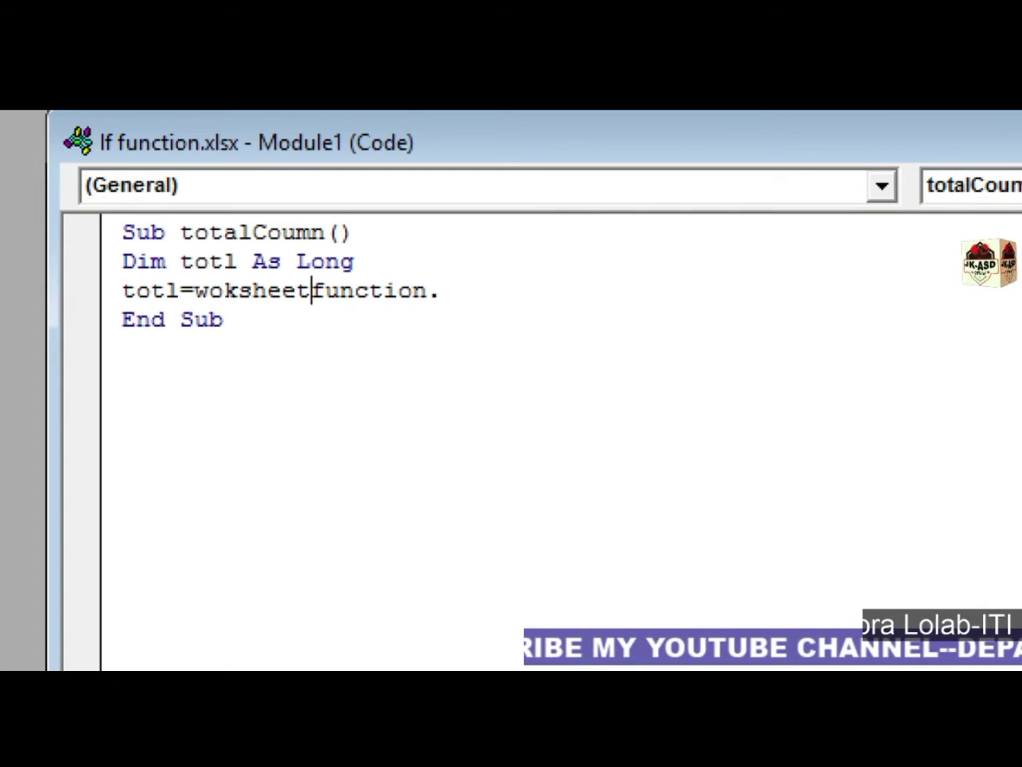
key("Left")
key("Left")
key("Left")
key("Right")
type("r")
key("Right")
key("Right")
key("Right")
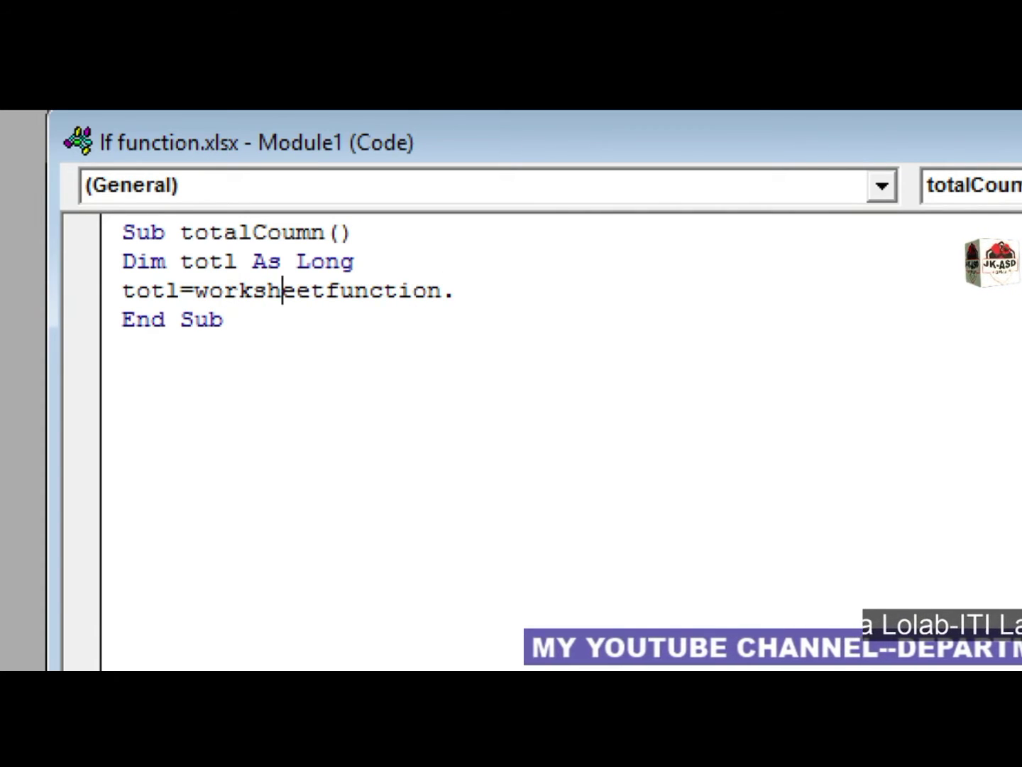
key("Right")
key("Right")
key("Right")
key("Right")
key("Right")
key("Right")
key("Right")
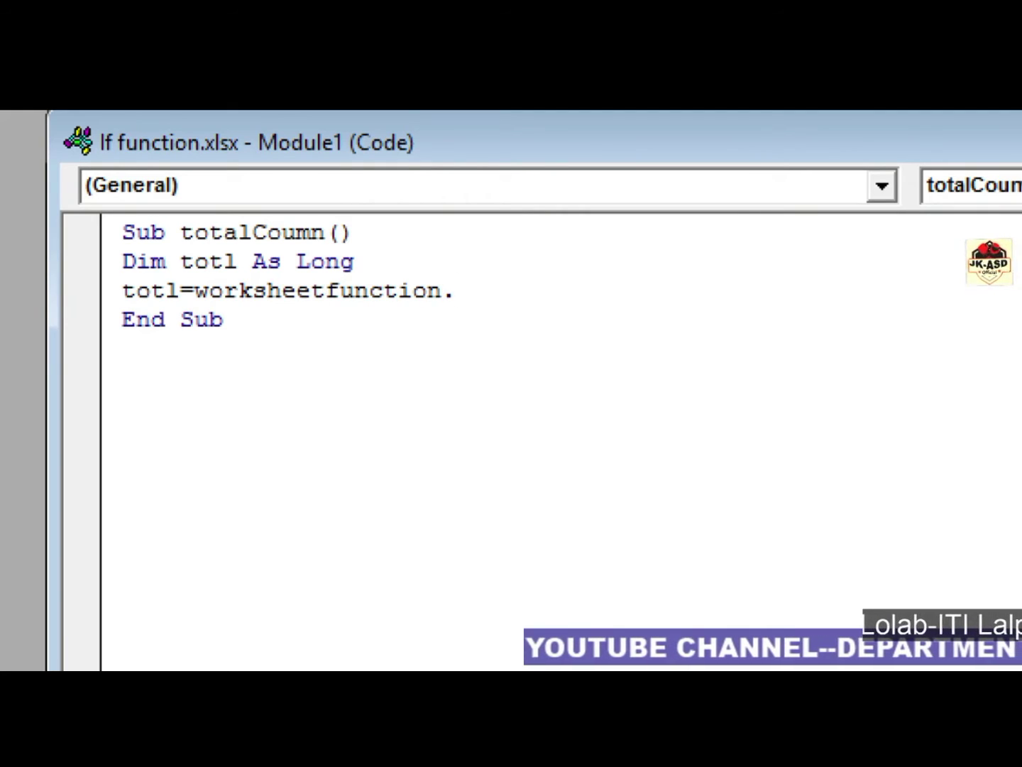
key("BackSpace")
key("BackSpace")
type("n.")
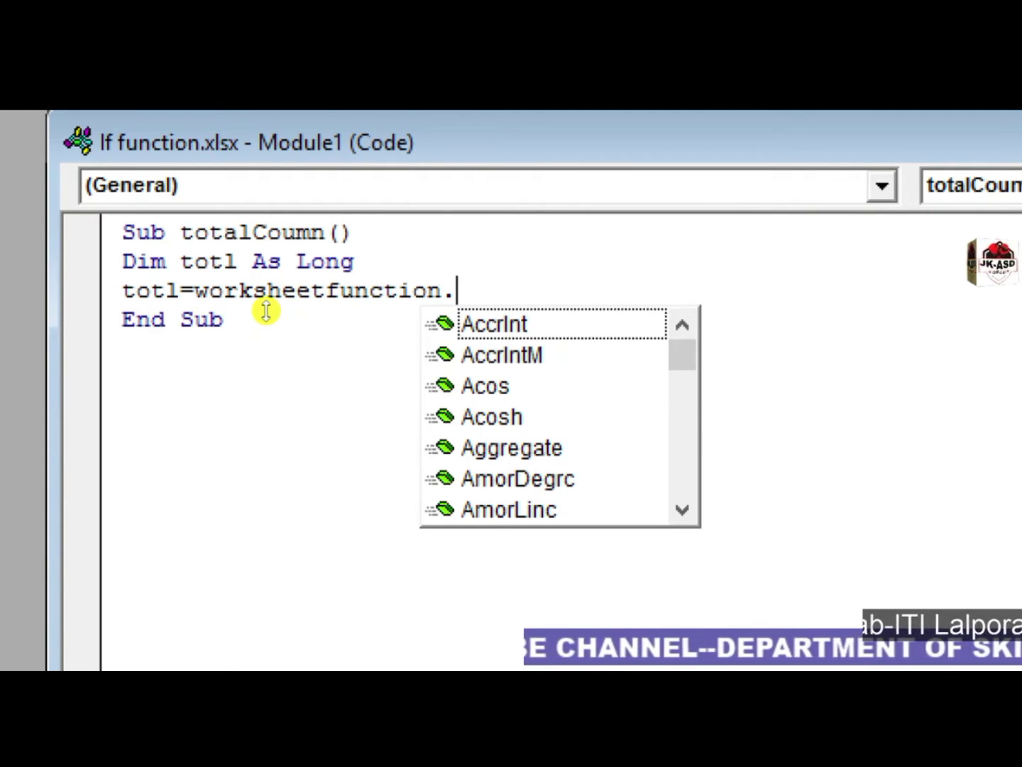
type("Sum")
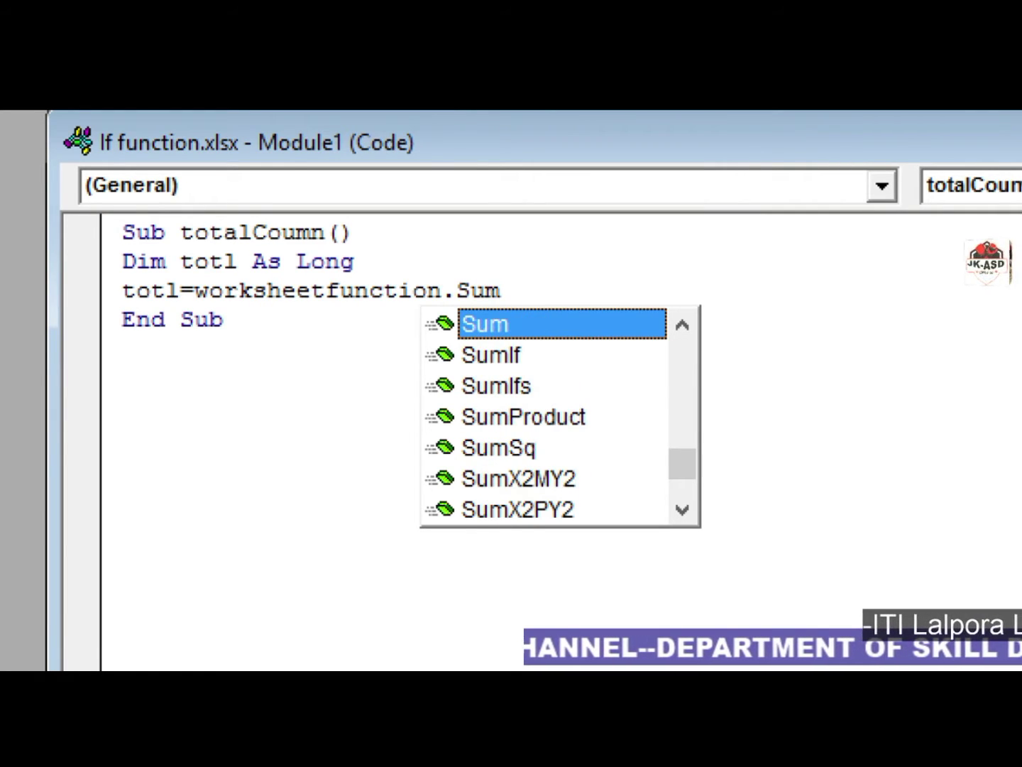
type("(Ra")
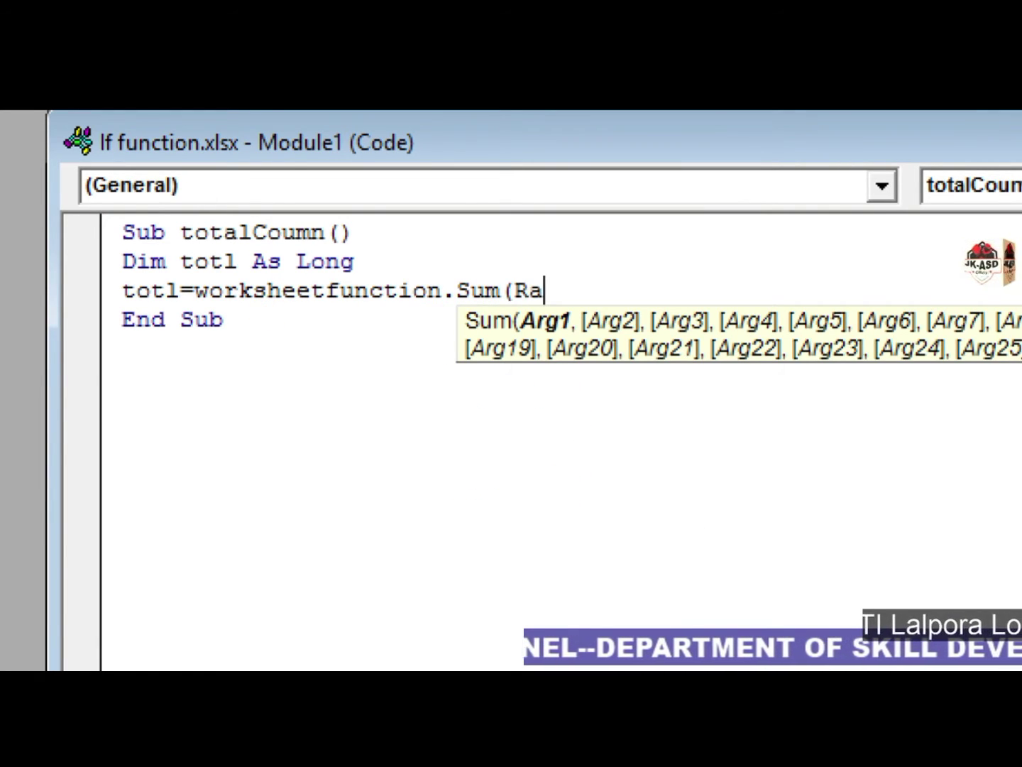
type("nge(")
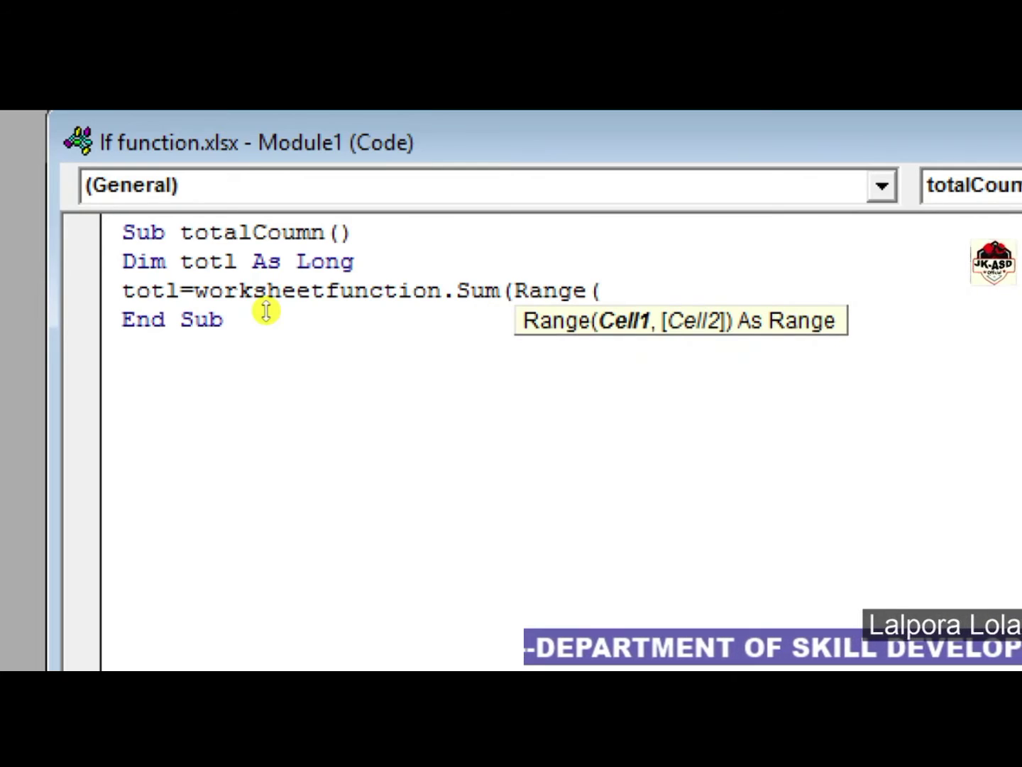
type("\"\")")
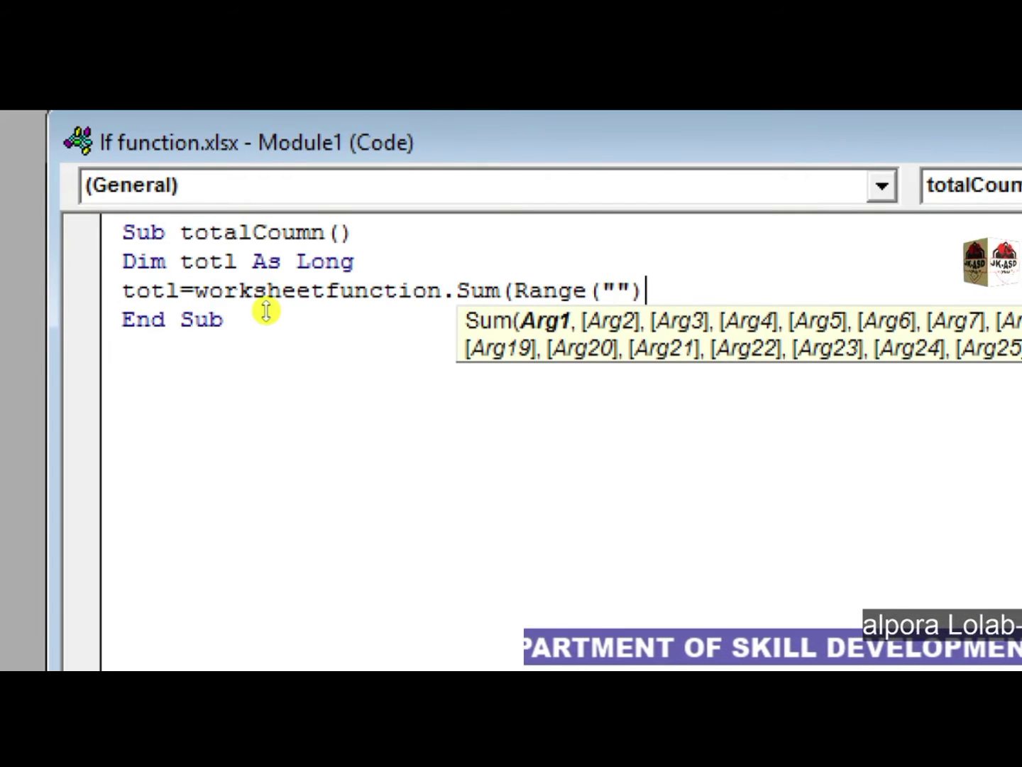
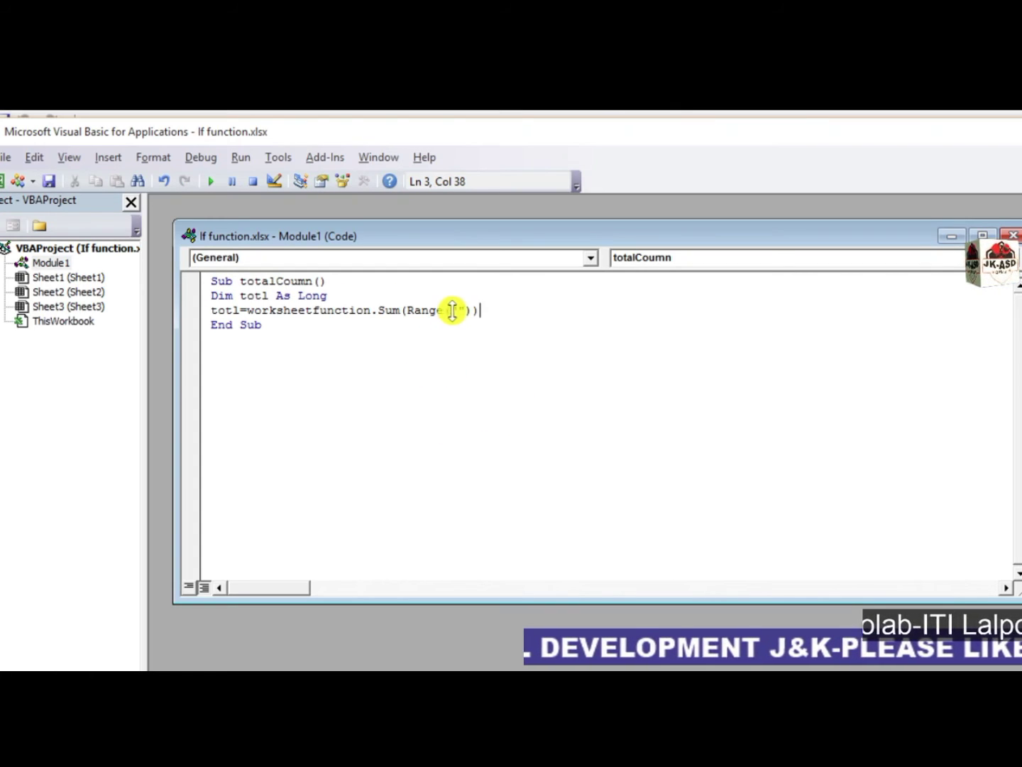
- Check the worksheet's Total values in B3:B13 and Paid values in C3:C13
left_click(456, 310)
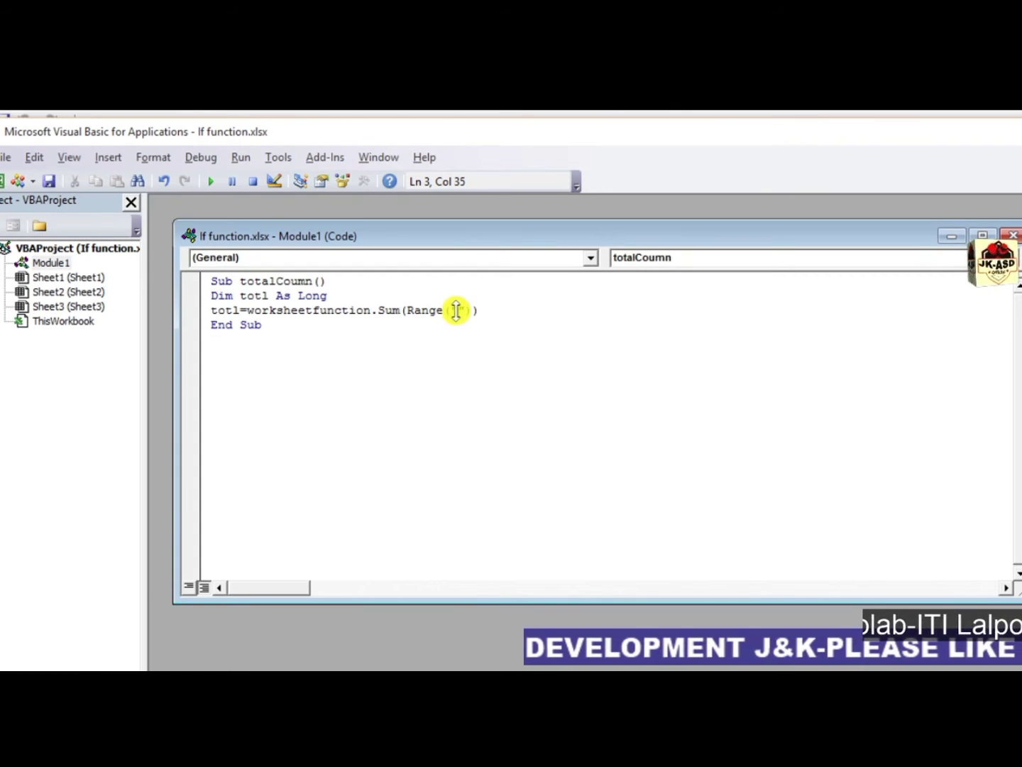
key("alt+F11")
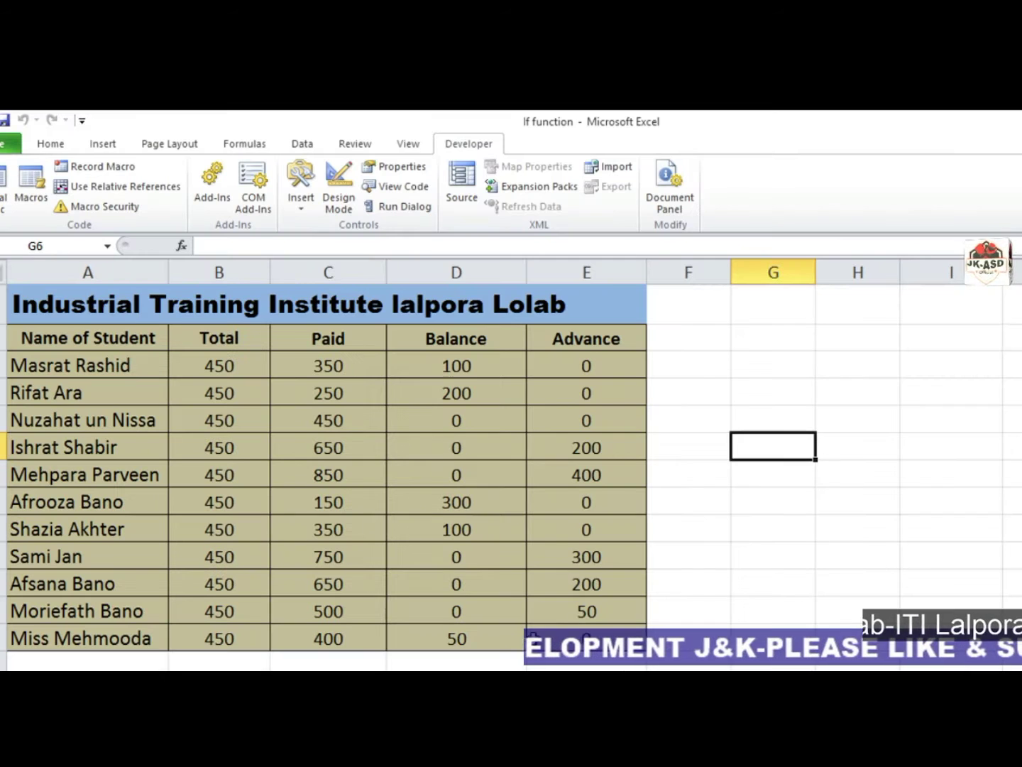
left_click(220, 365)
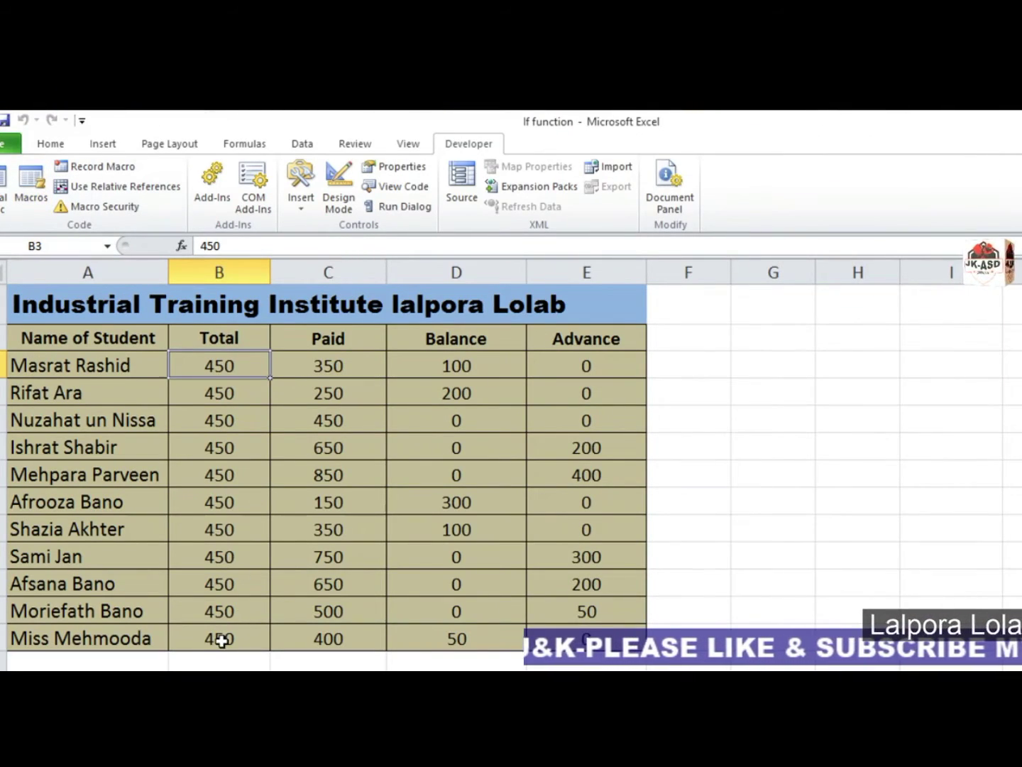
left_click(221, 640)
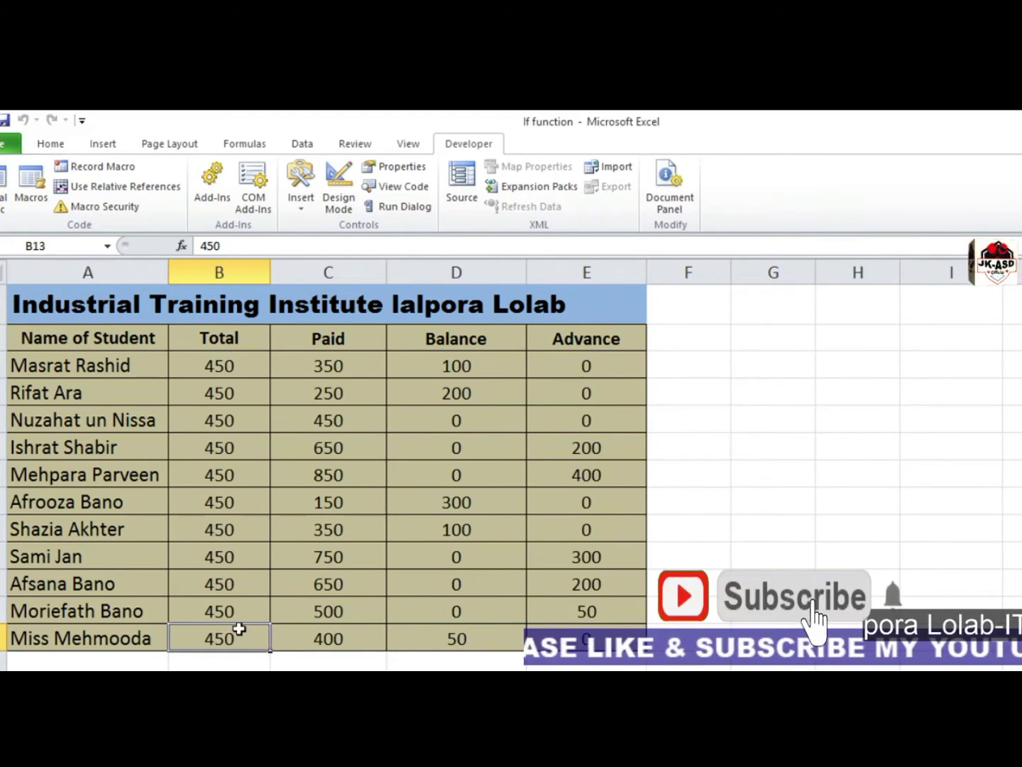
left_click_drag(258, 365, 225, 631)
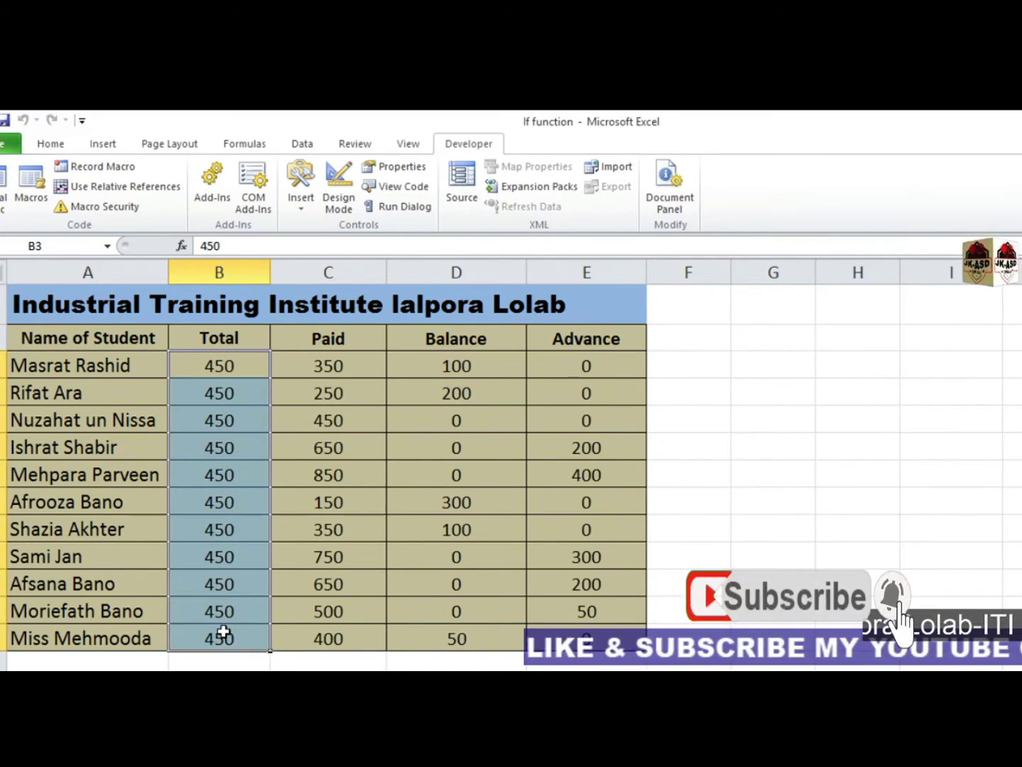
left_click(335, 365)
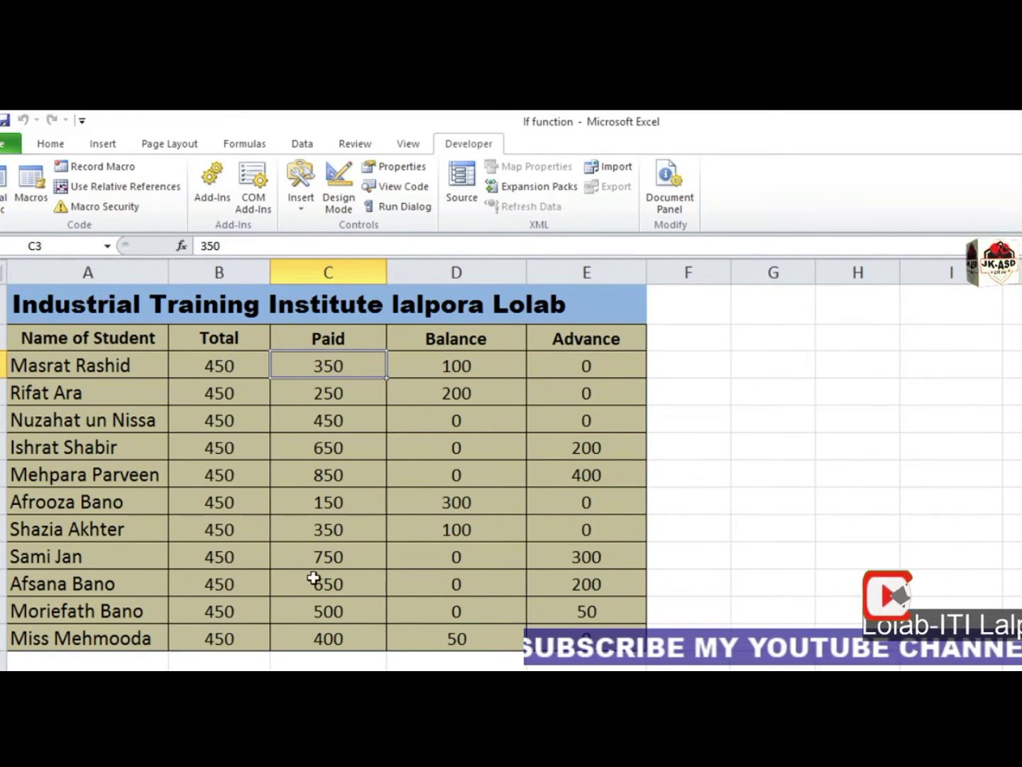
left_click(326, 638)
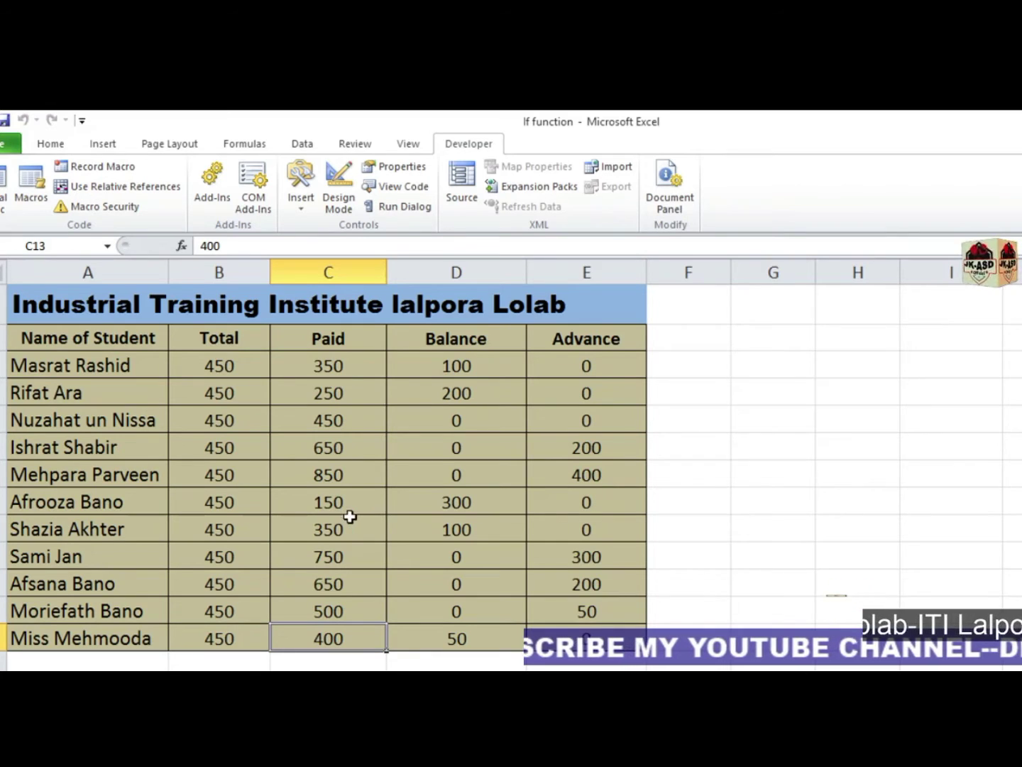
- Confirm the Paid range and enter C3:C13 as the macro's Sum range
scroll(350, 517, "down", 1)
left_click(338, 602)
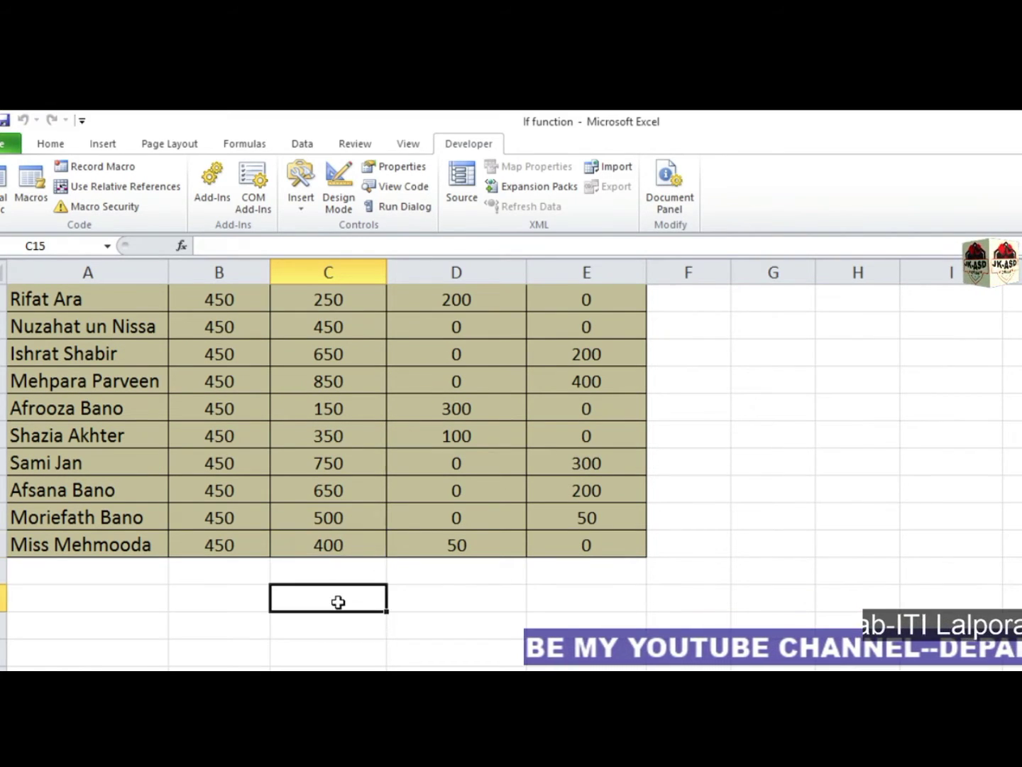
scroll(325, 516, "up", 1)
left_click(341, 372)
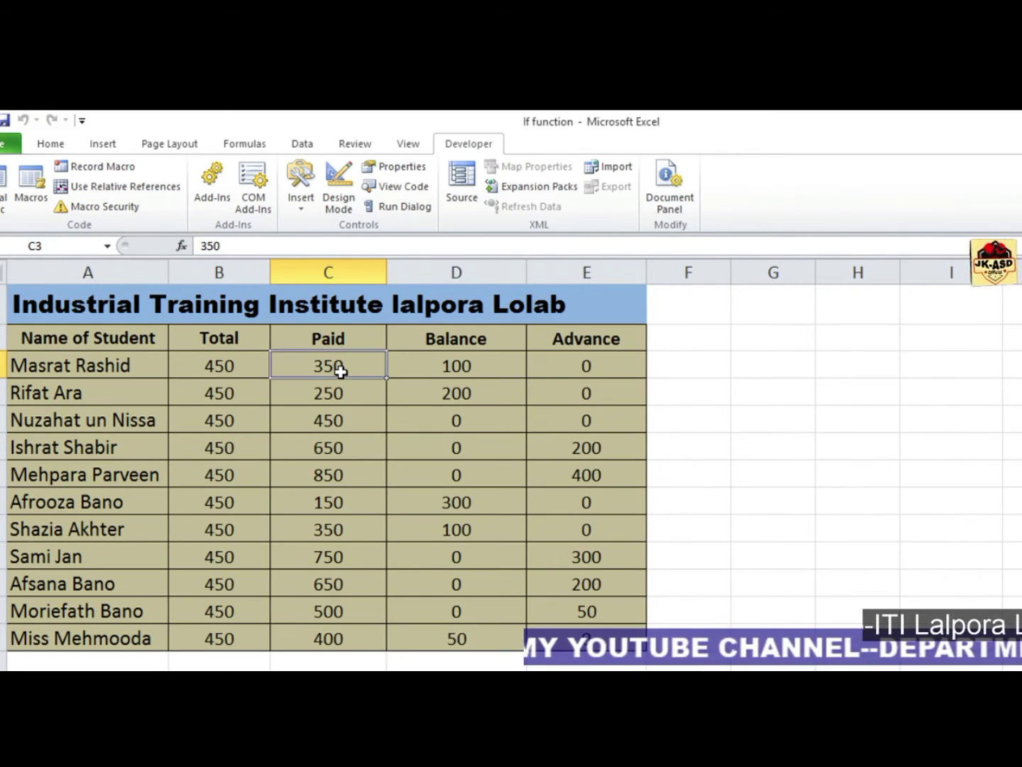
left_click(331, 643)
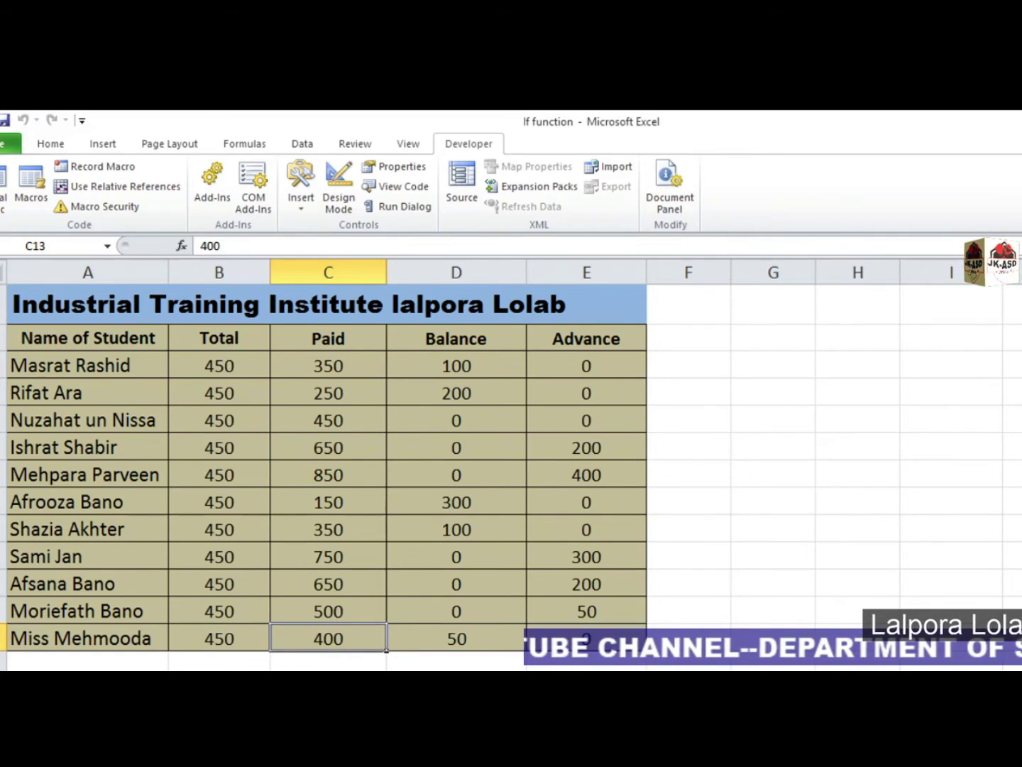
key("alt+F11")
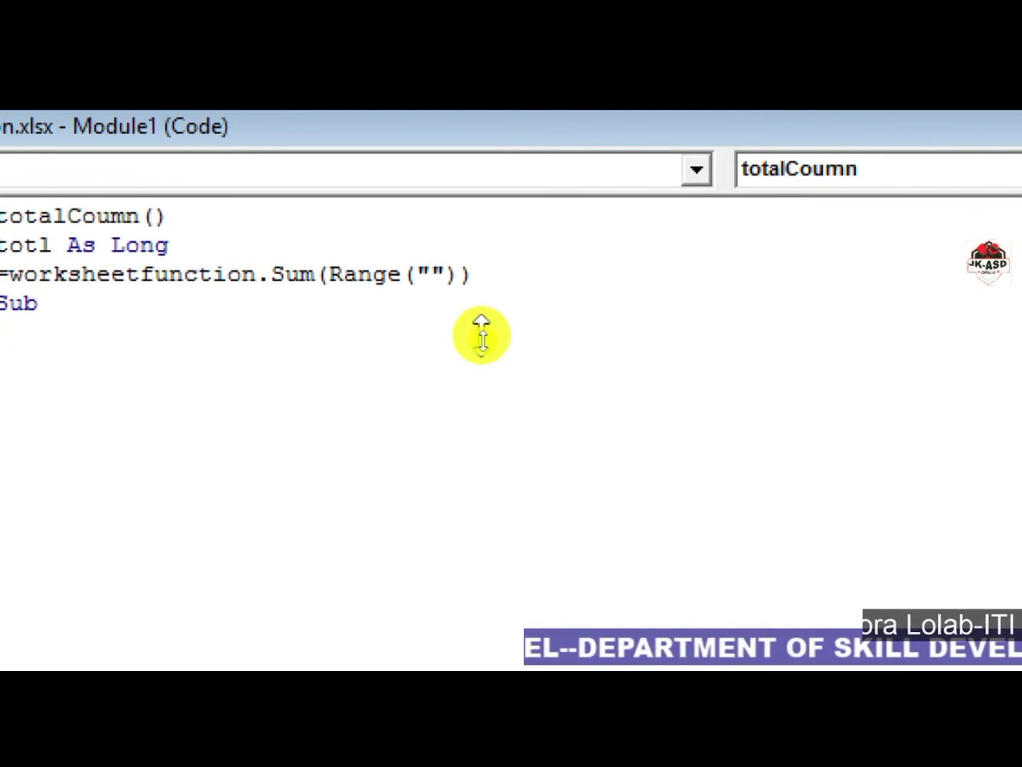
type("C3")
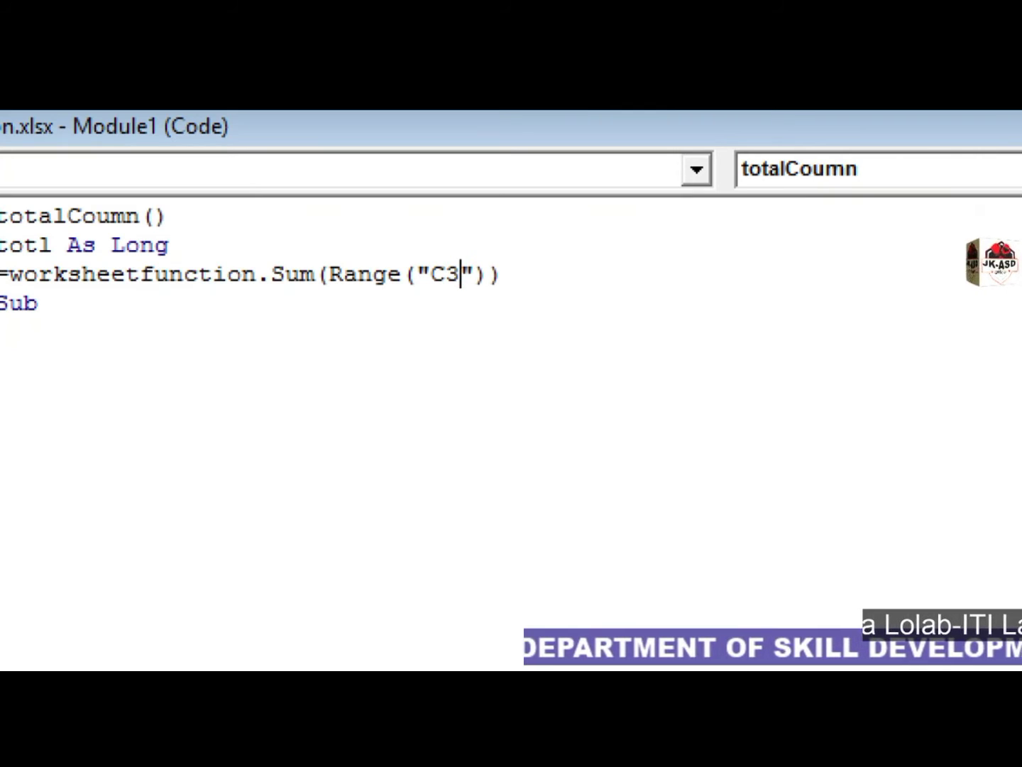
type(":C")
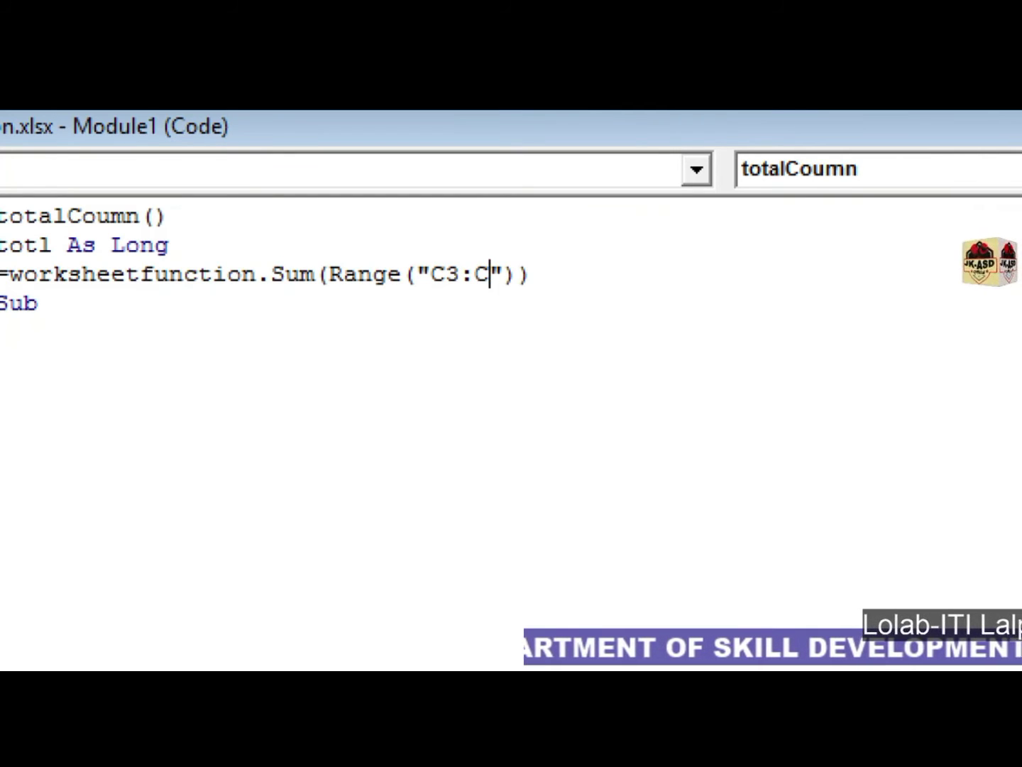
type("13")
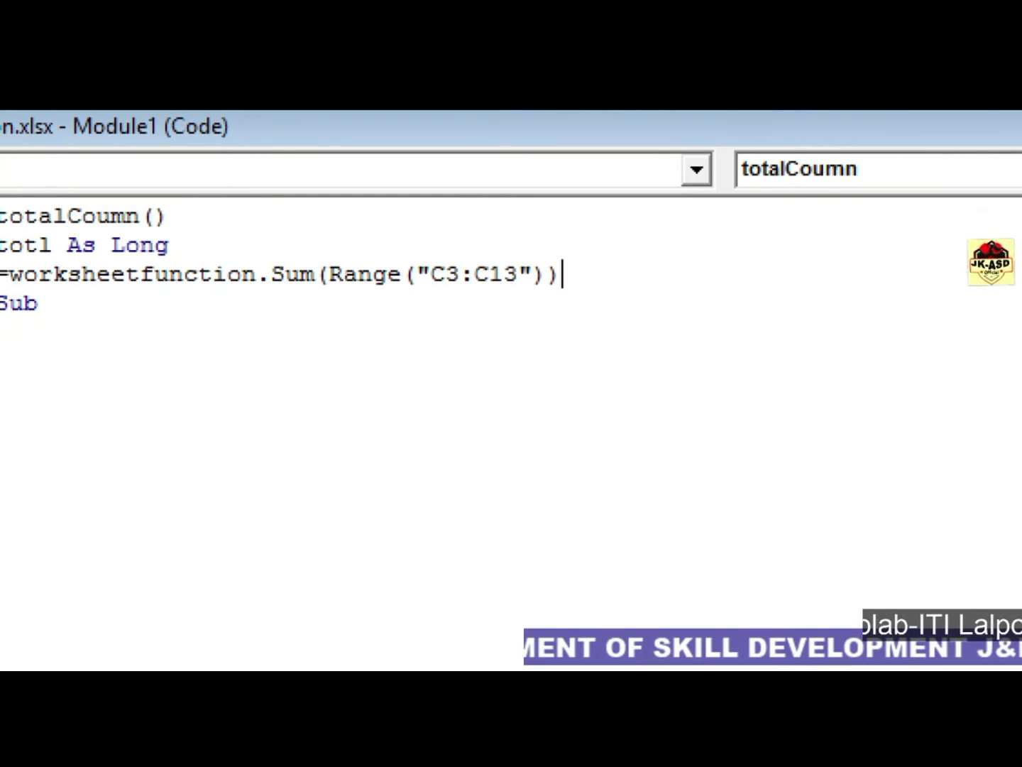
key("Return")
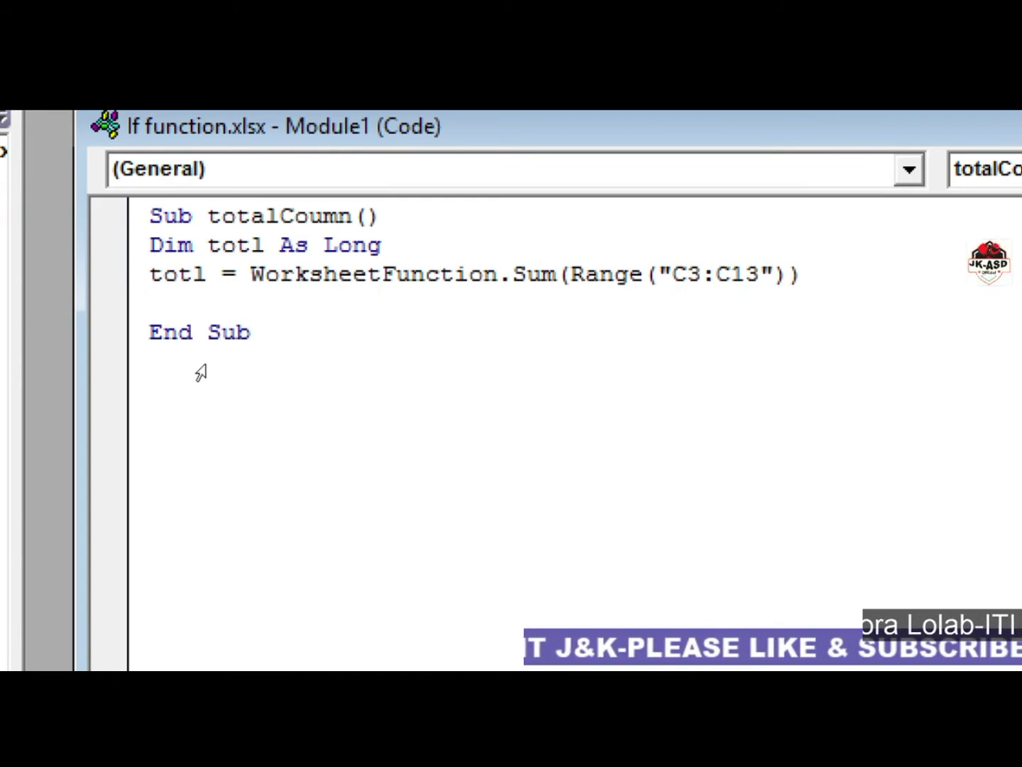
- Add the line Range("C15").Value = totl below the sum line, fixing a typo
type("Range")
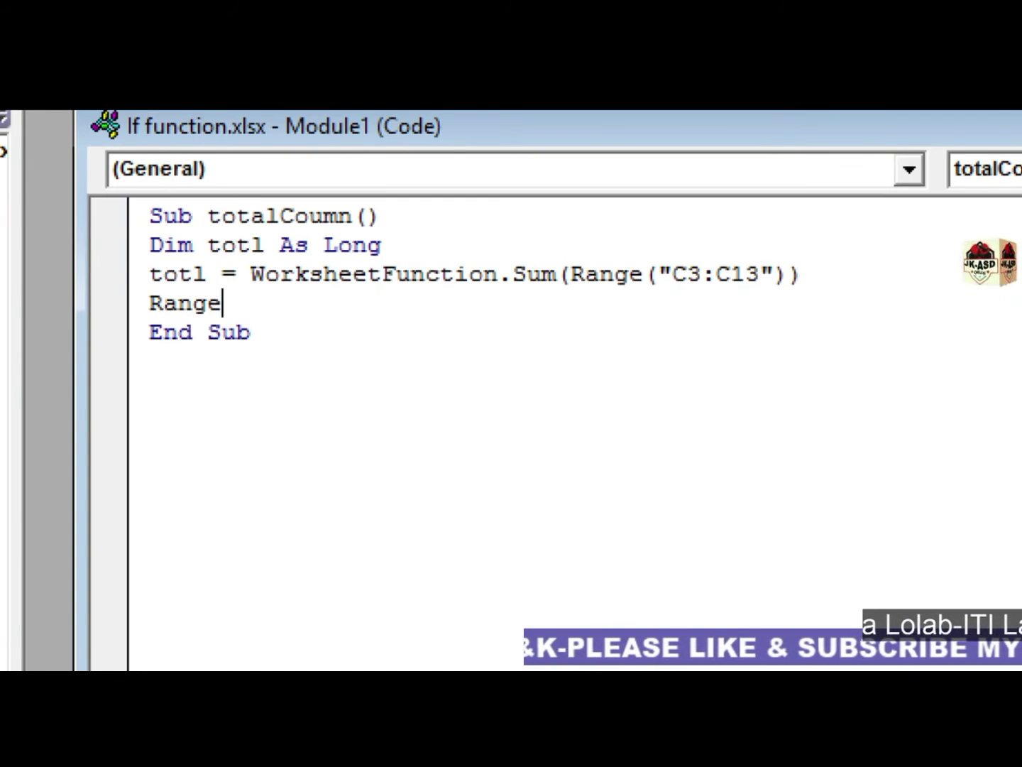
type("(")
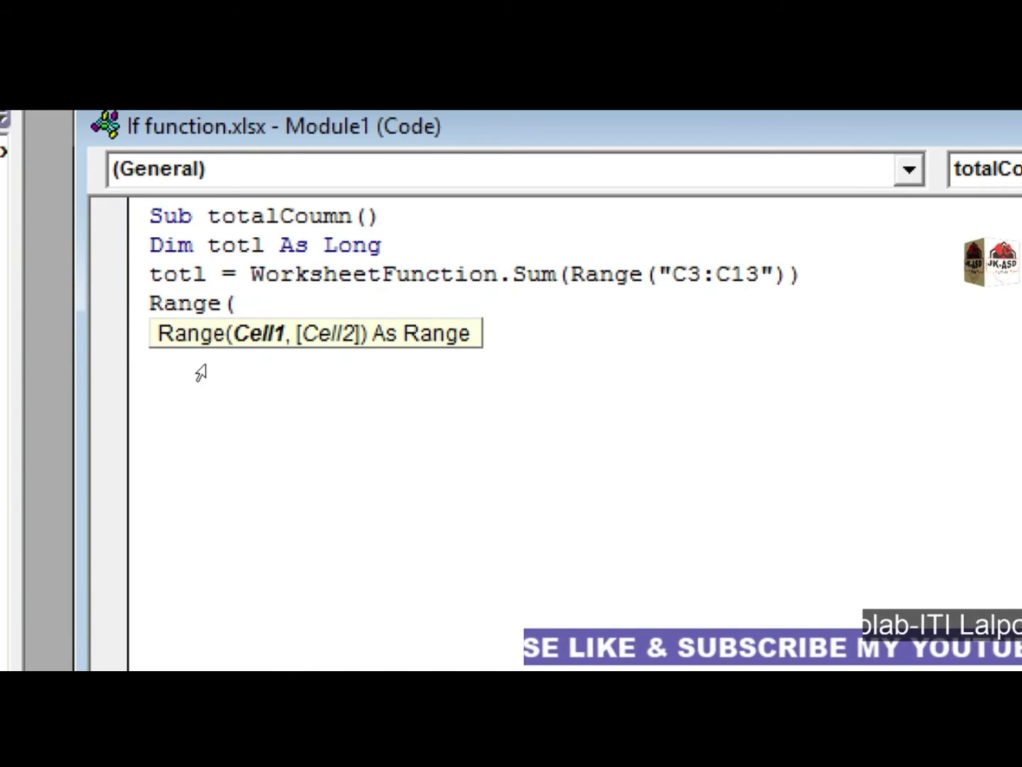
type("\"C")
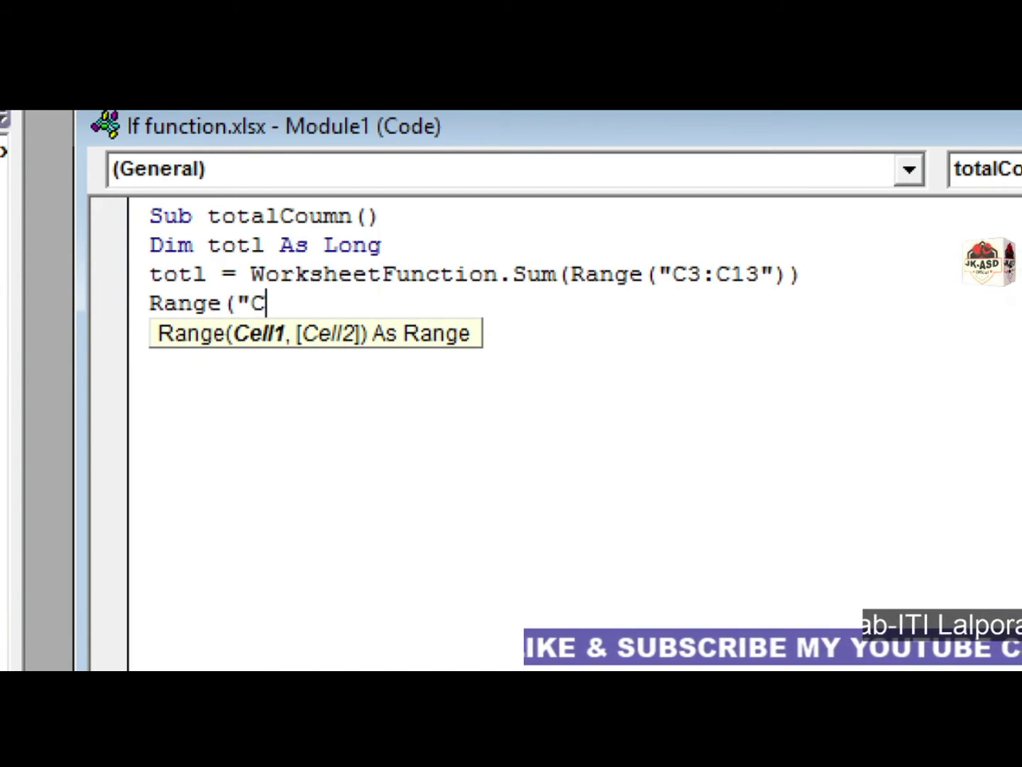
type("15")
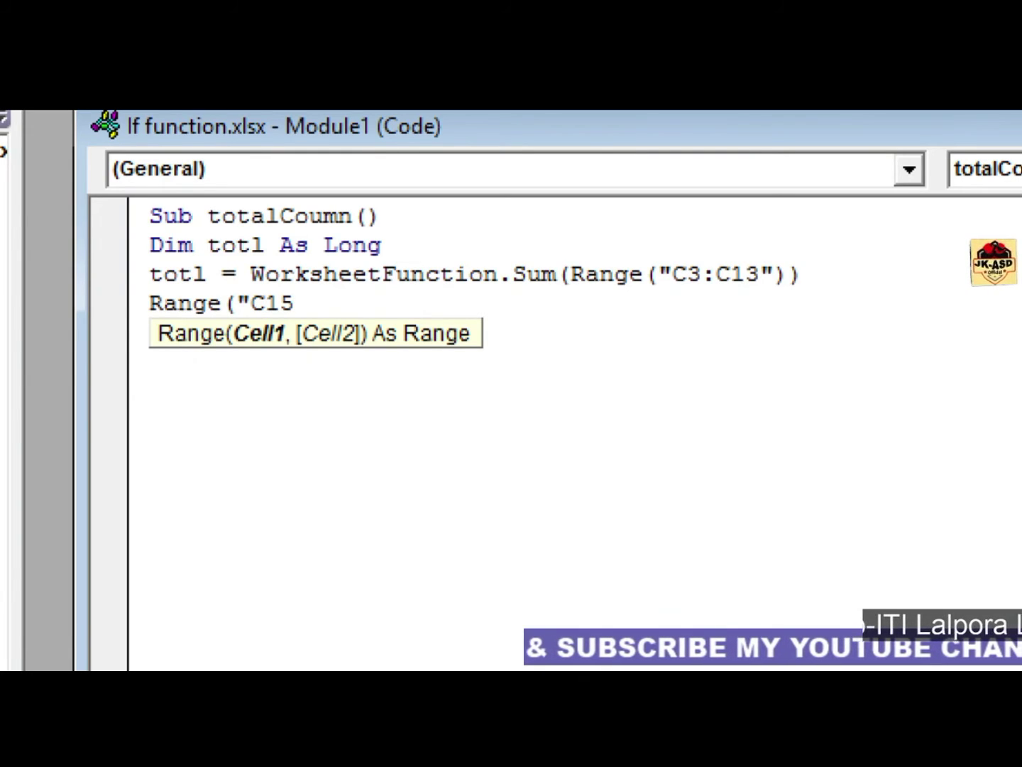
type("\").")
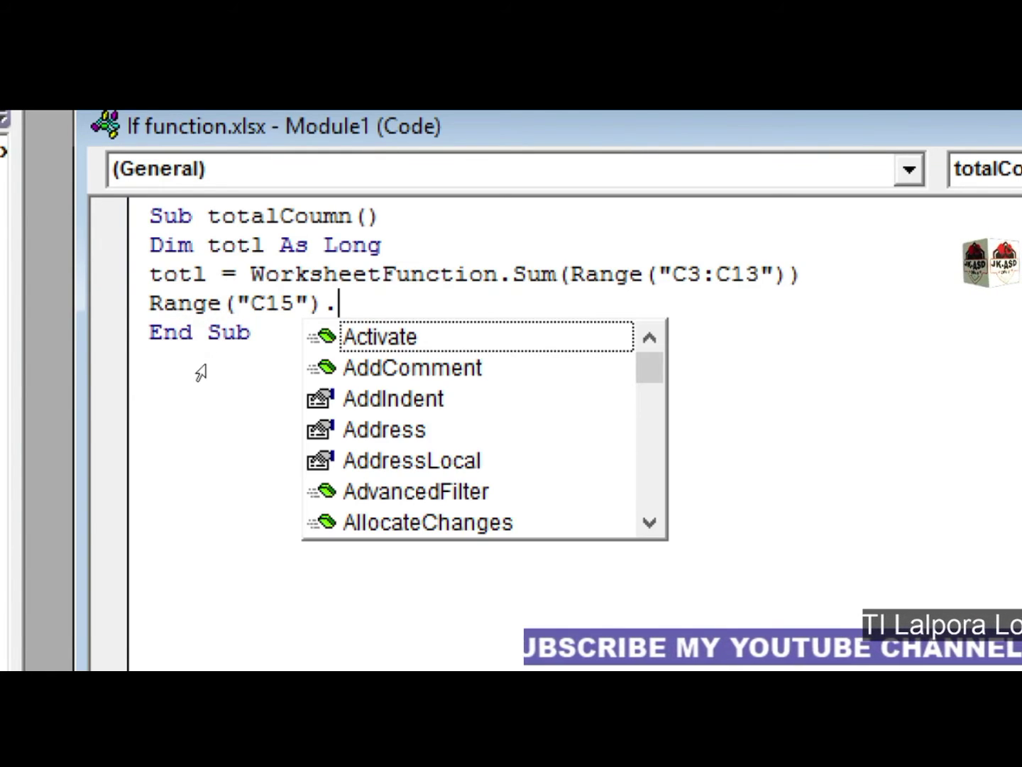
type("vla")
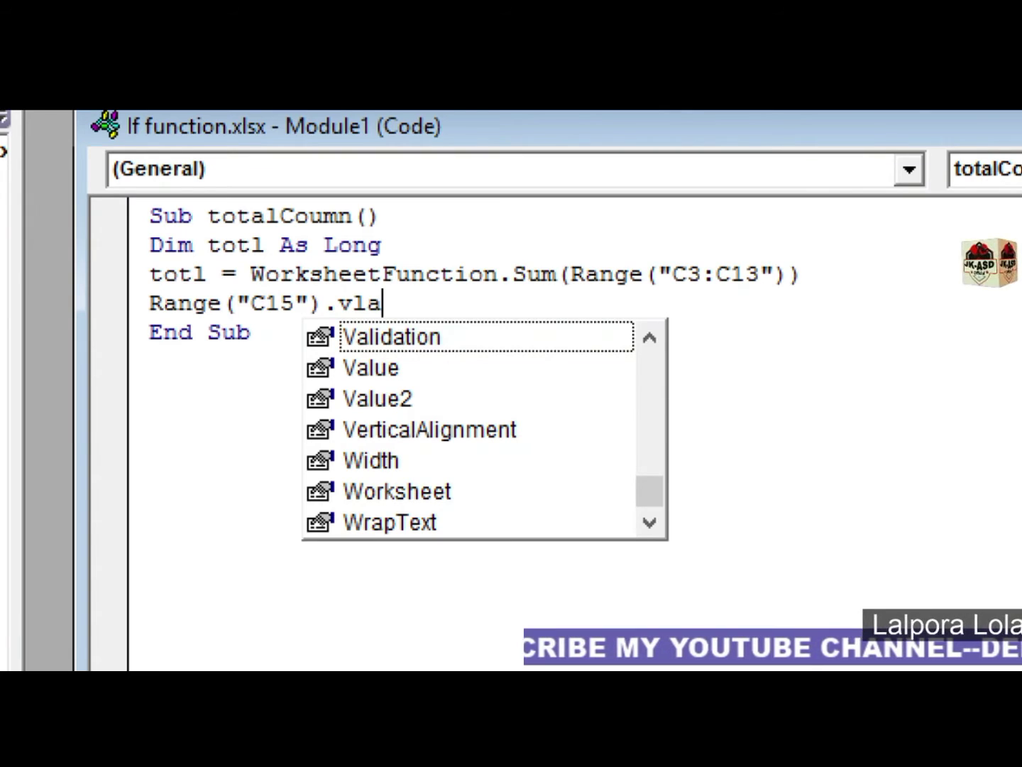
key("BackSpace")
key("BackSpace")
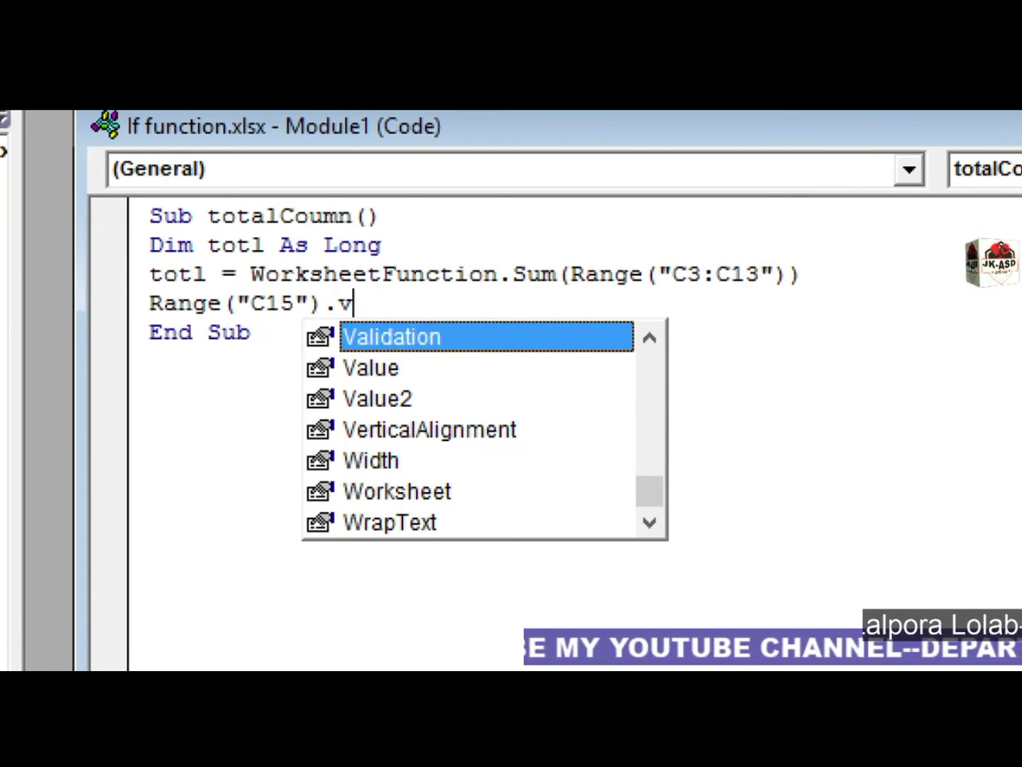
type("al")
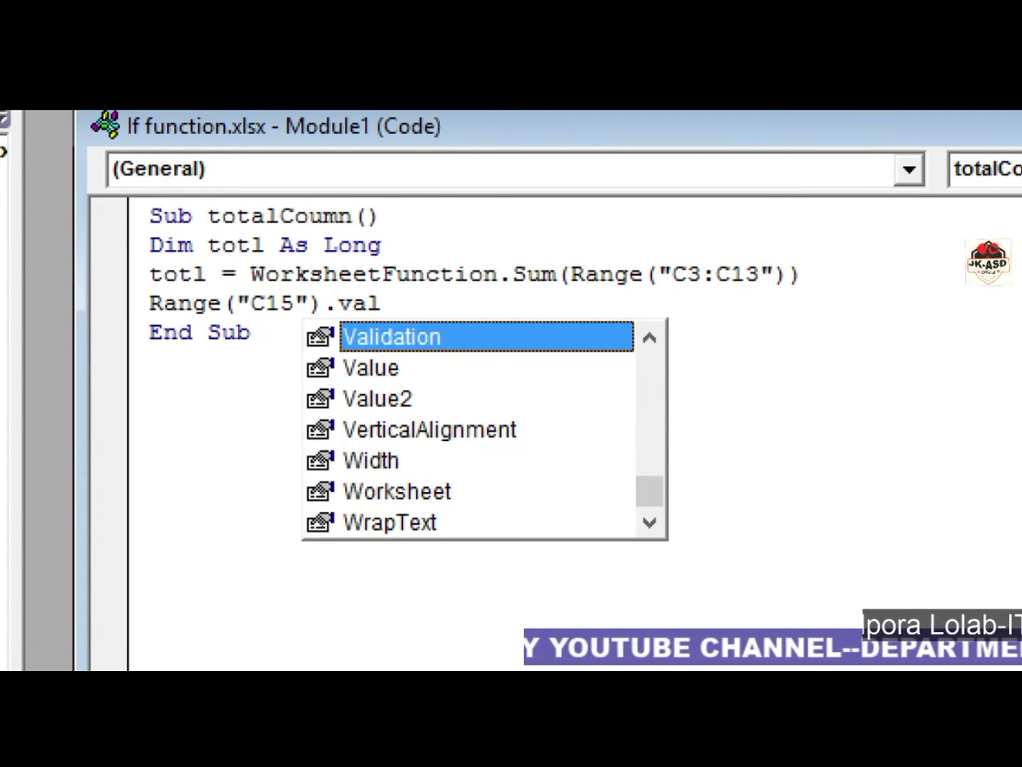
type("ue=")
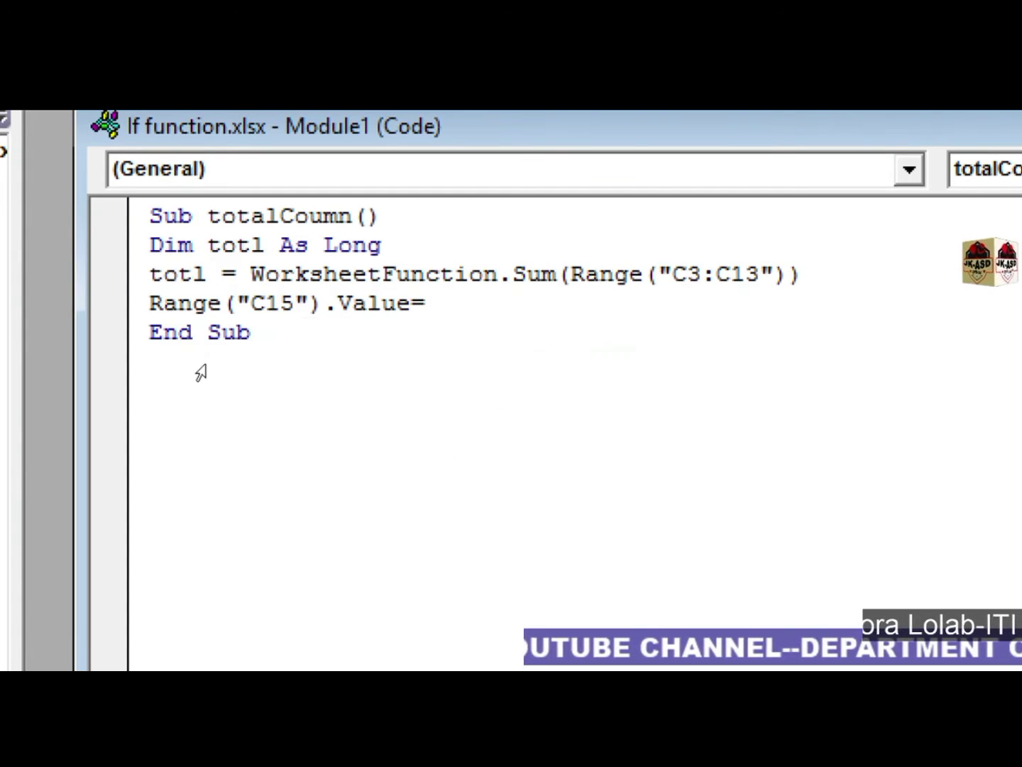
type("totl")
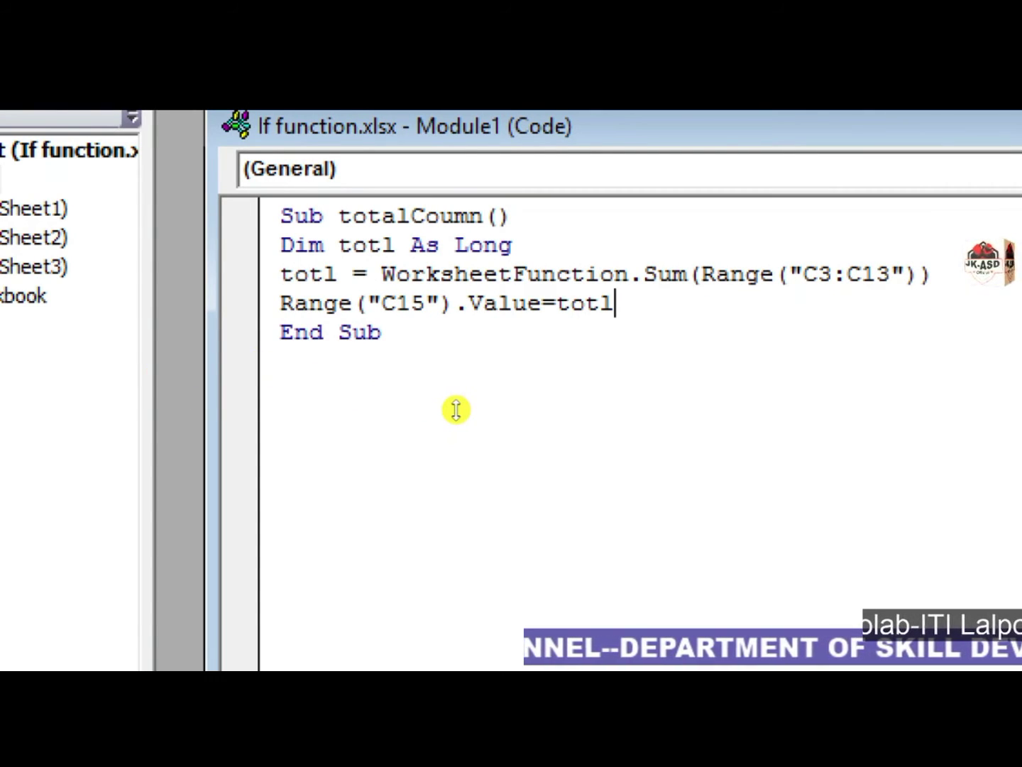
key("Return")
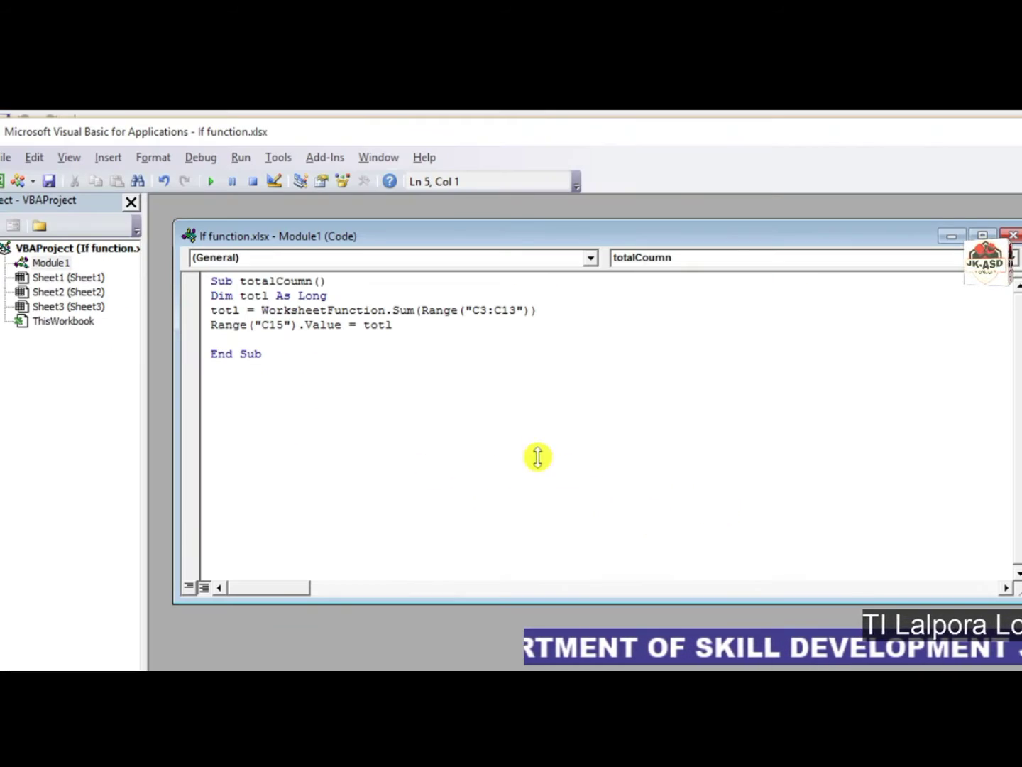
- Decline the macro-free save and save as Excel Macro-Enabled Workbook named Sumfunction
left_click(477, 439)
left_click(253, 339)
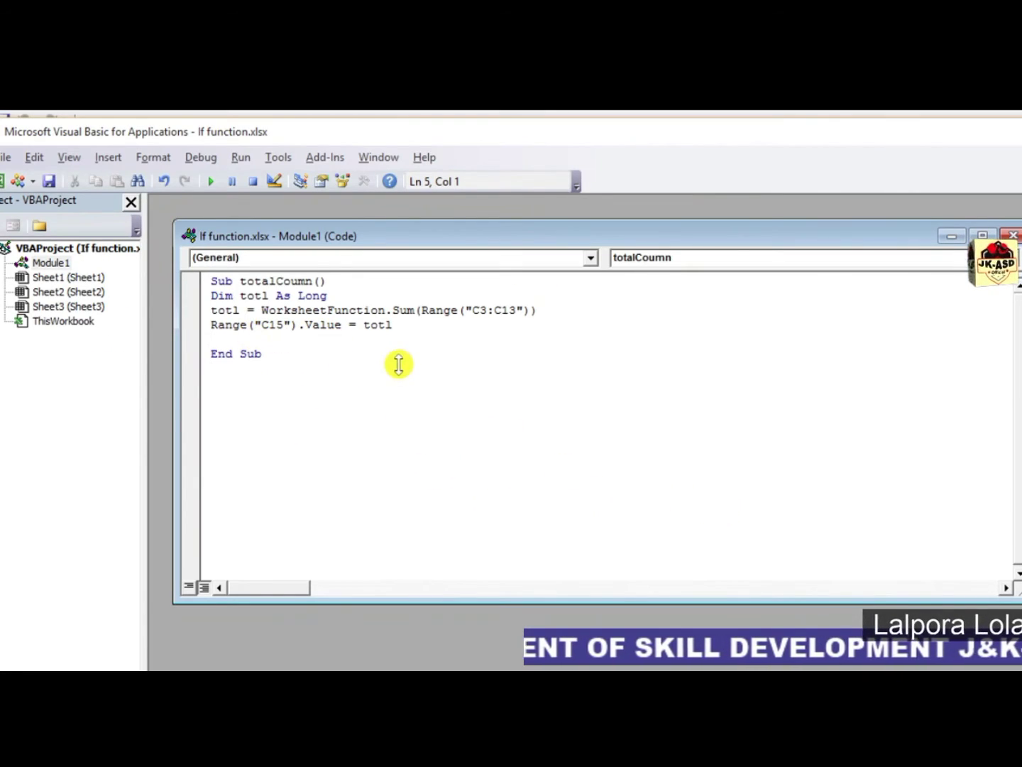
left_click(49, 182)
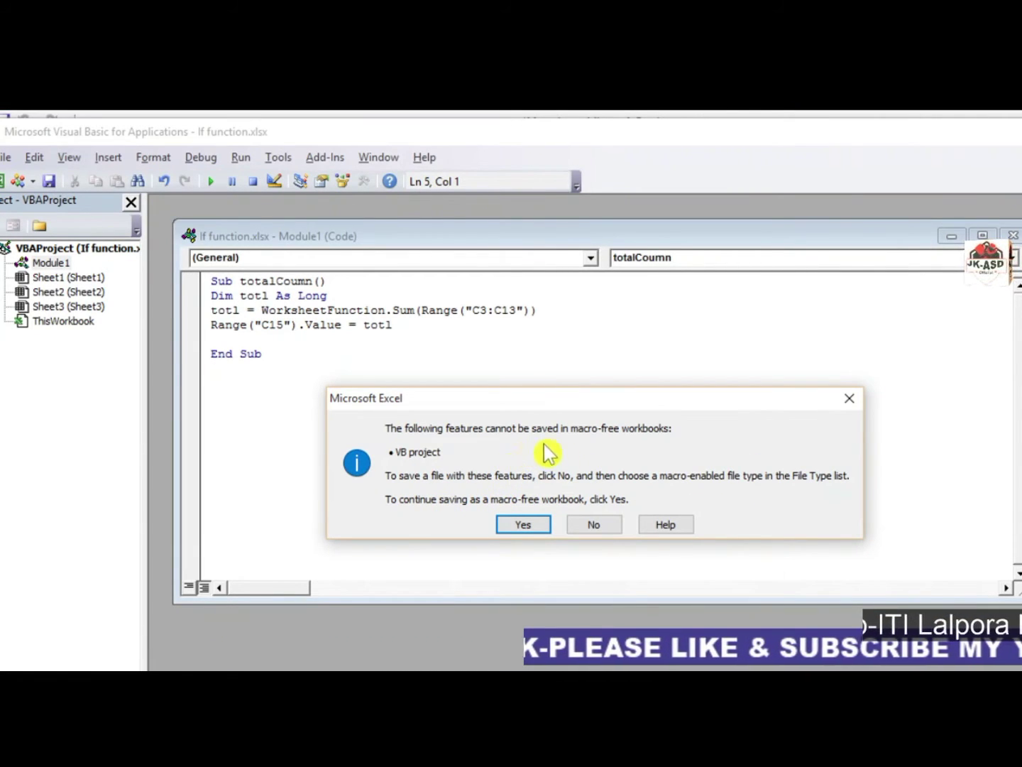
left_click(591, 528)
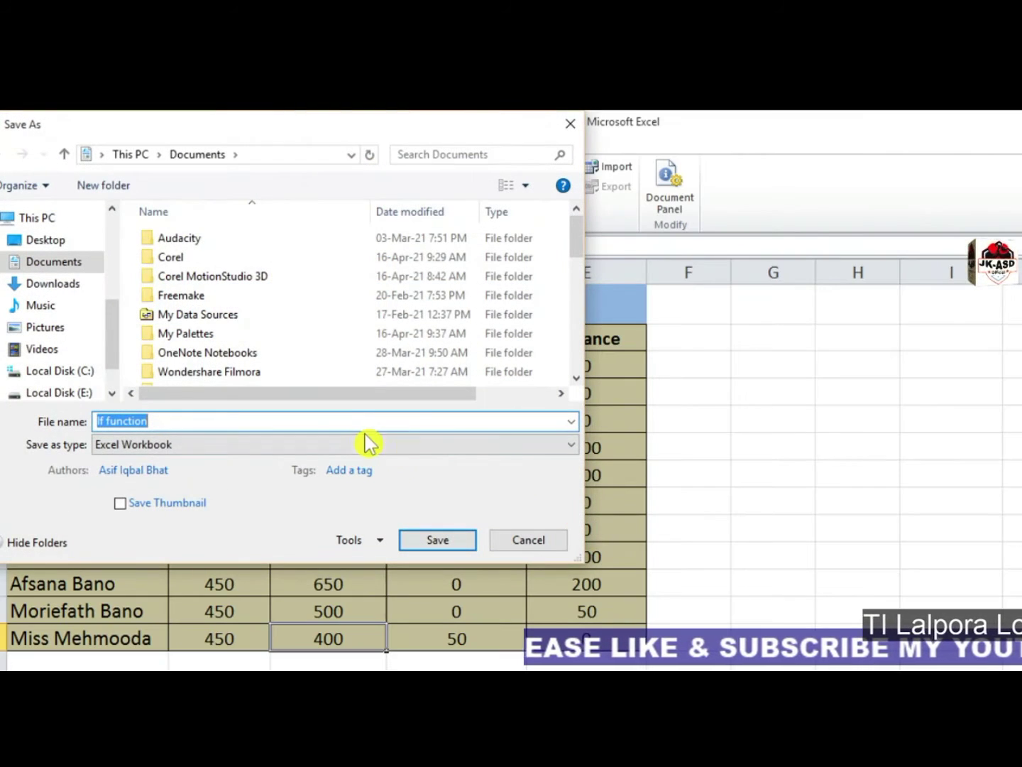
left_click(144, 447)
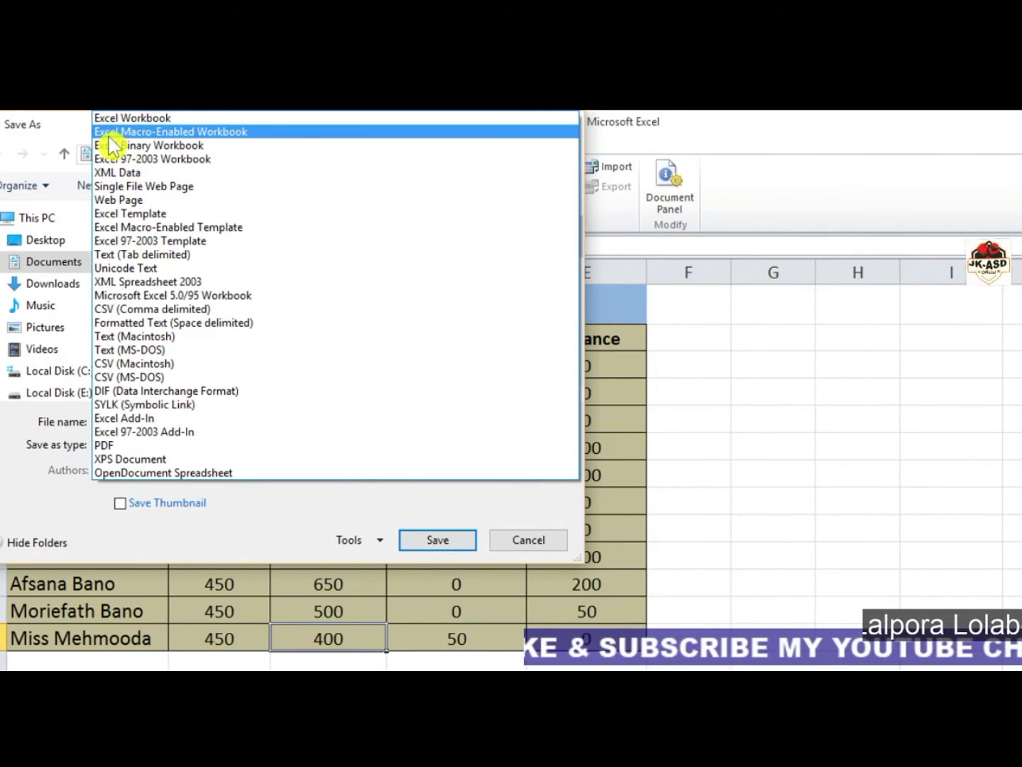
left_click(188, 135)
left_click(162, 421)
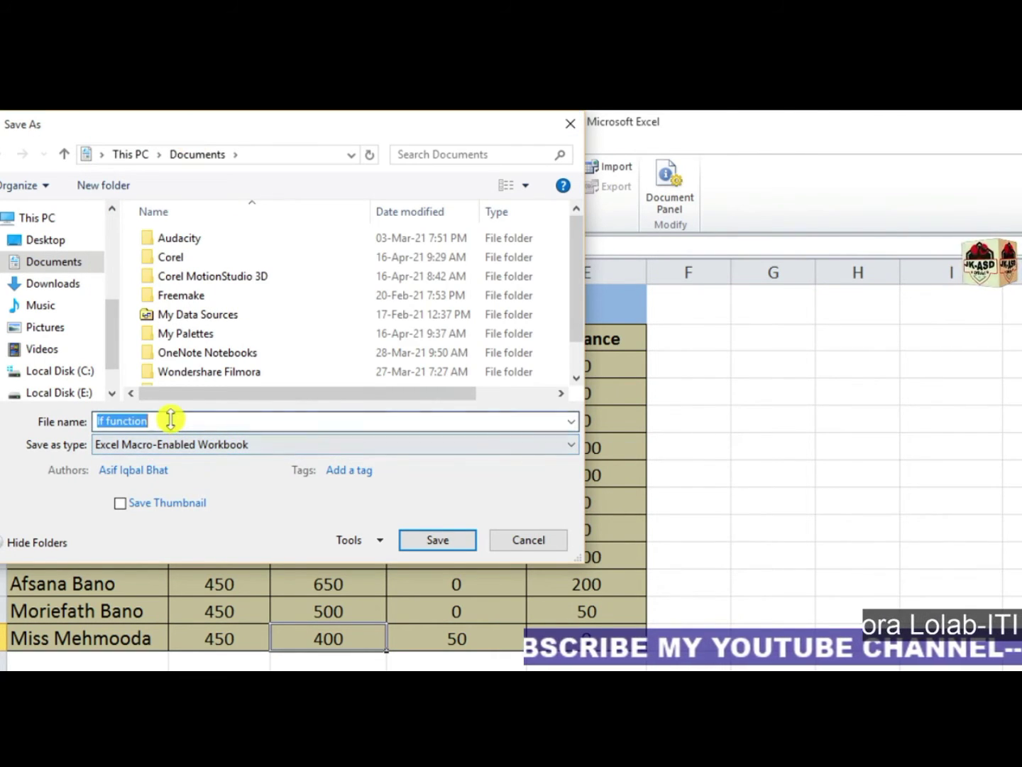
type("S")
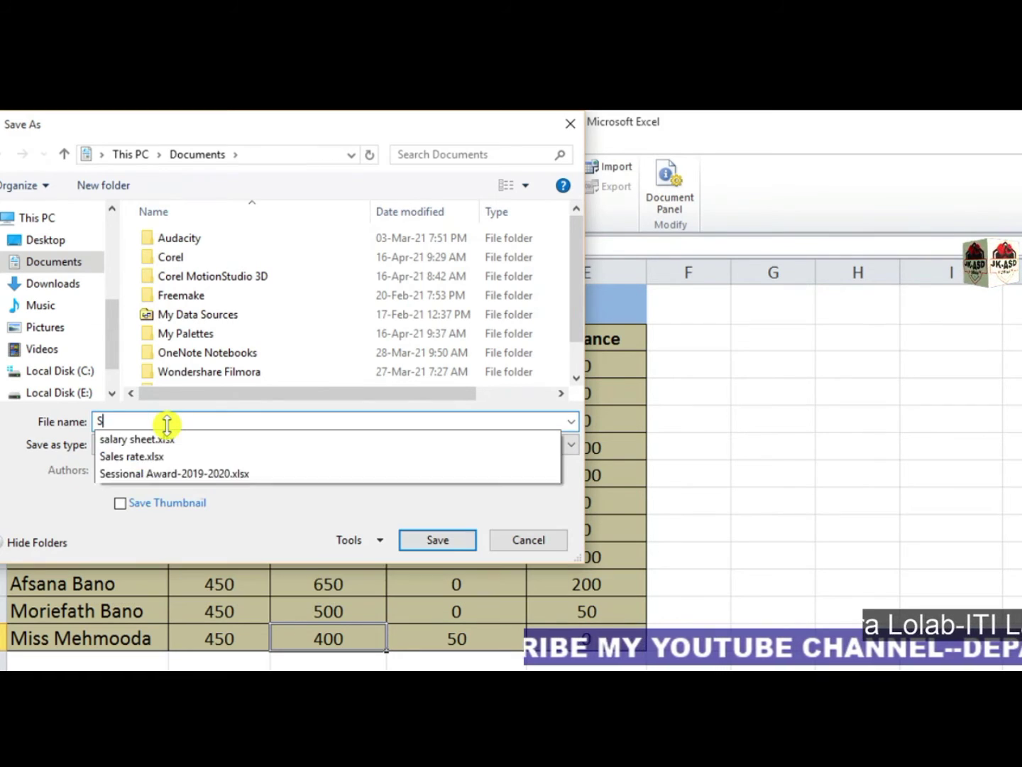
type("umfunction")
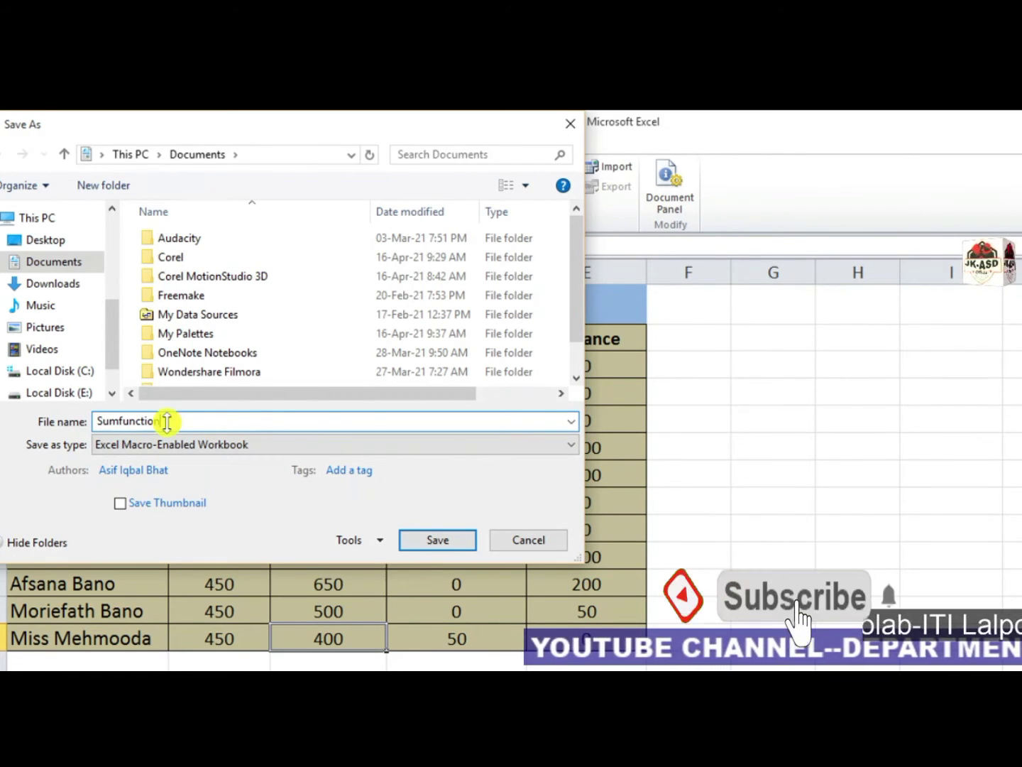
left_click(437, 541)
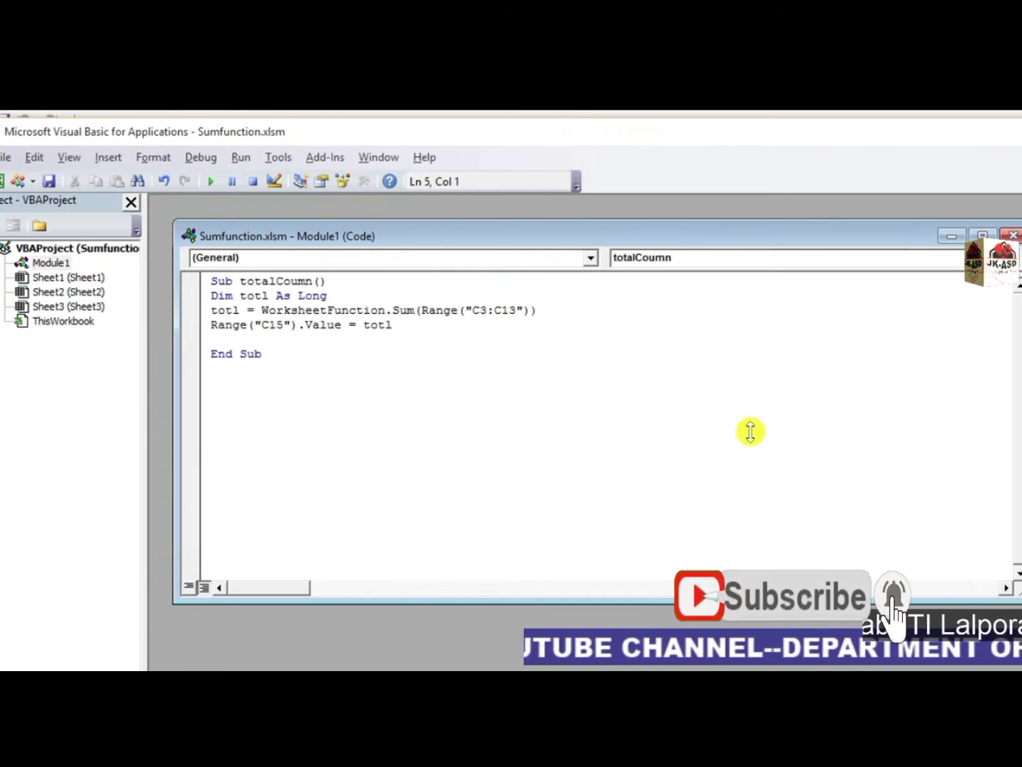
- Close the VBA editor and label cell A15 'Total' on the worksheet
key("ctrl+F4")
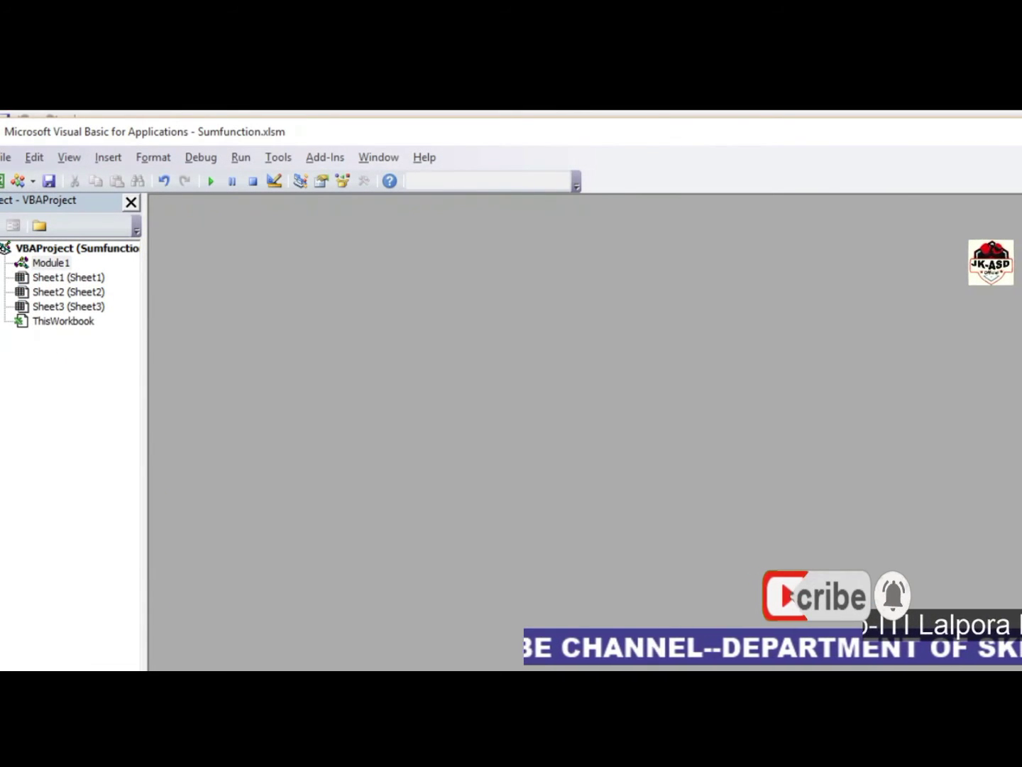
key("alt+F11")
left_click(851, 479)
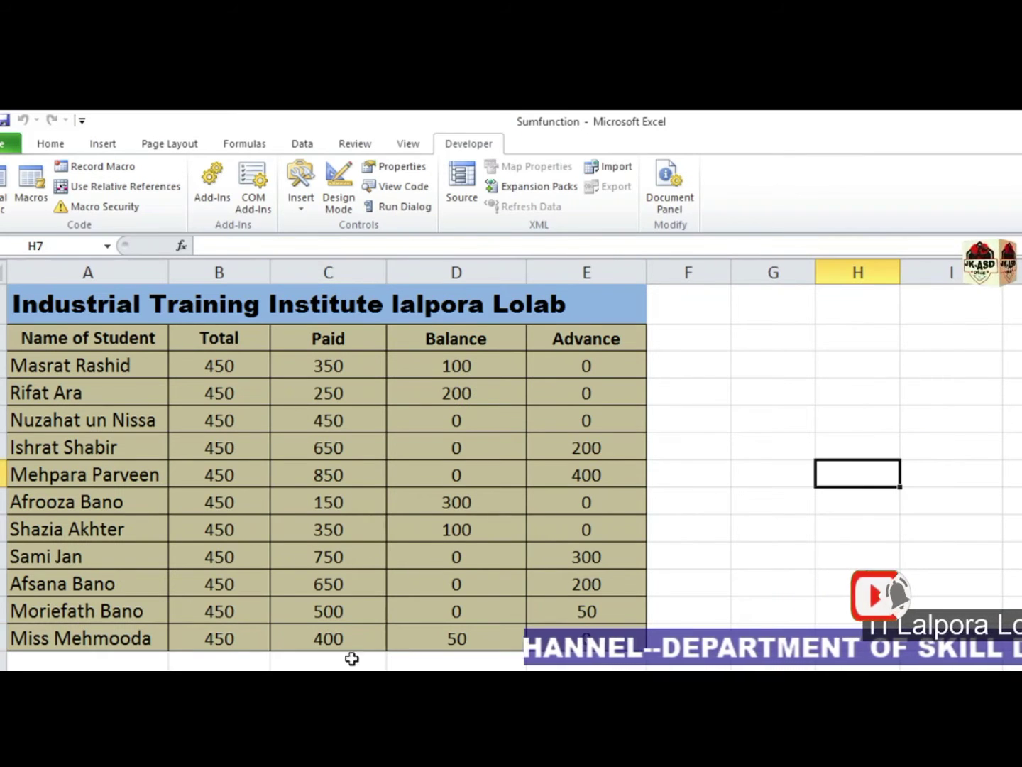
left_click(328, 665)
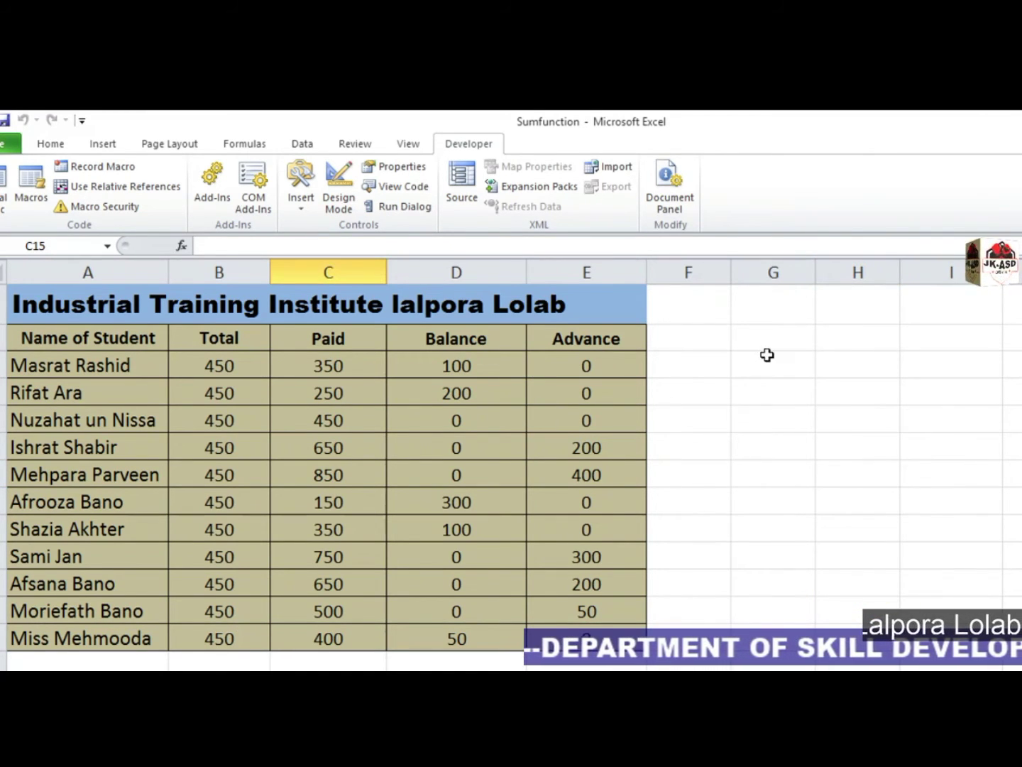
left_click(754, 387)
left_click(711, 492)
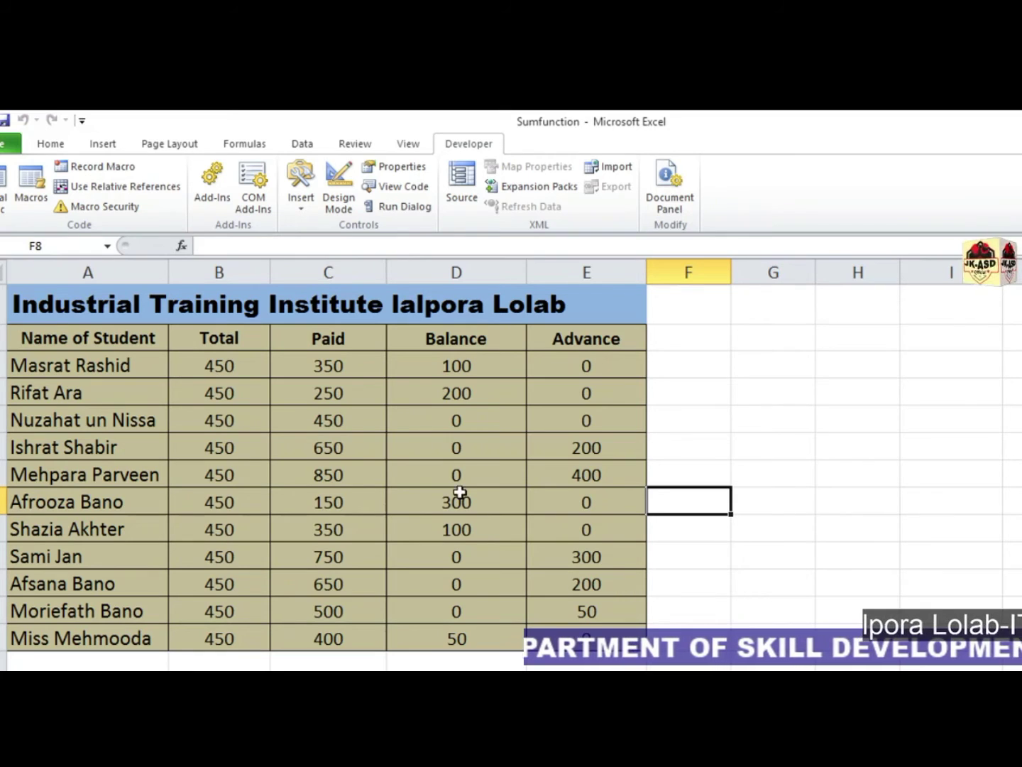
scroll(511, 469, "down", 1)
left_click(220, 607)
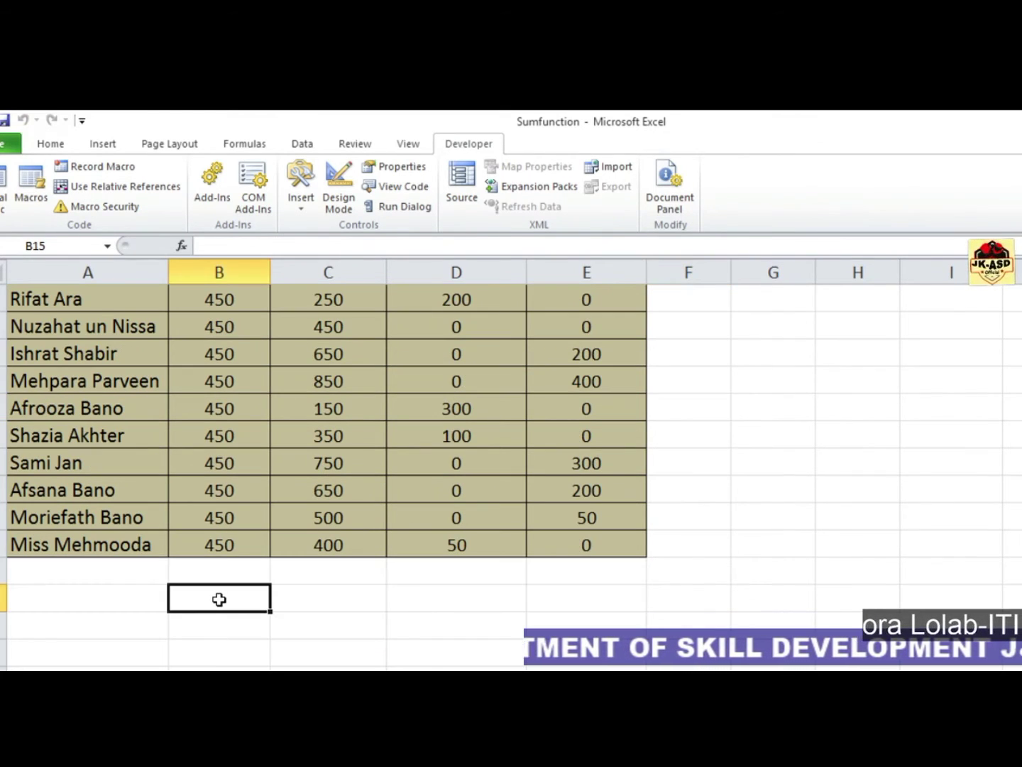
left_click(206, 650)
left_click(133, 607)
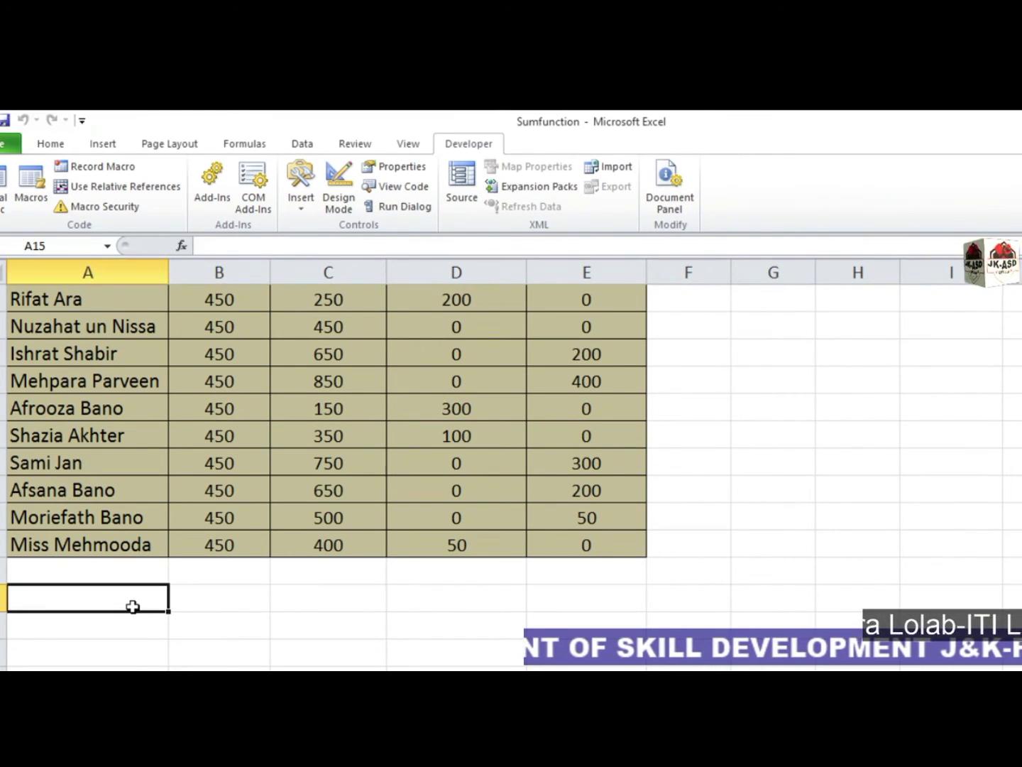
type("Total")
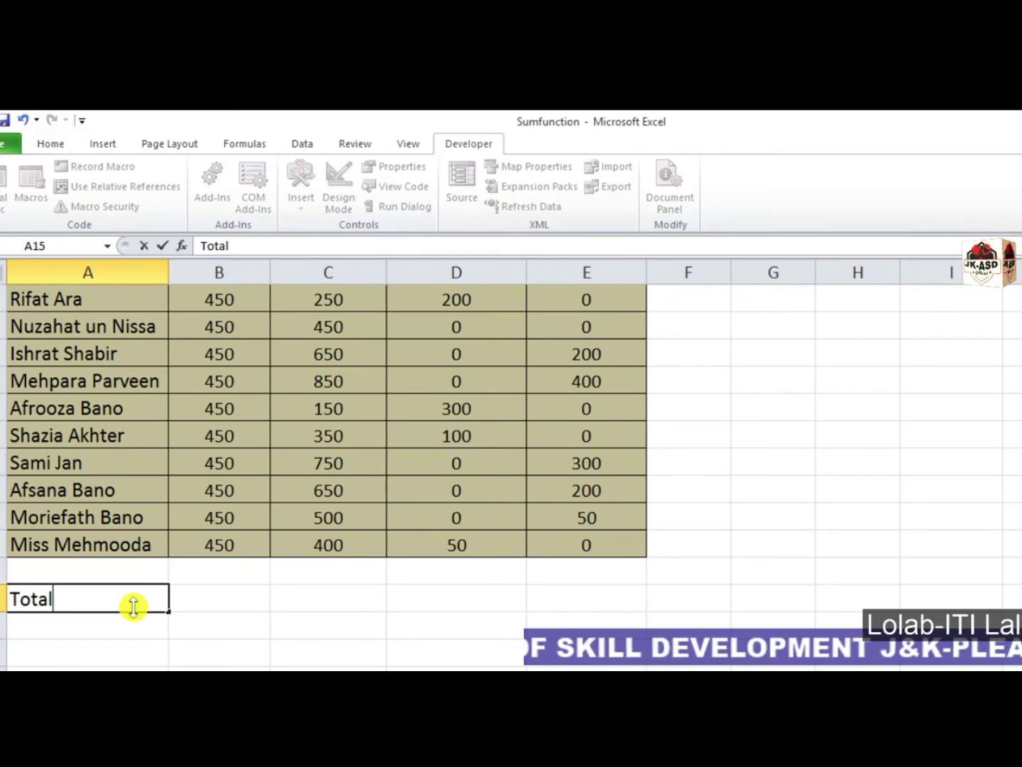
left_click(298, 609)
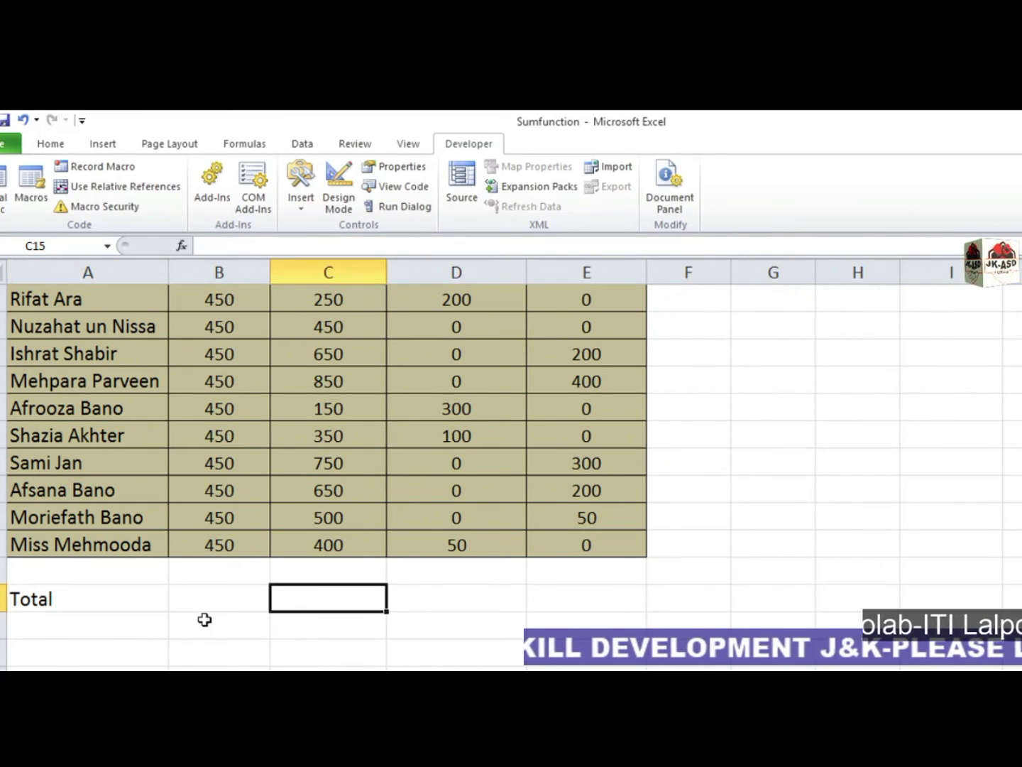
- Apply an outside border to cell B15
left_click(205, 619)
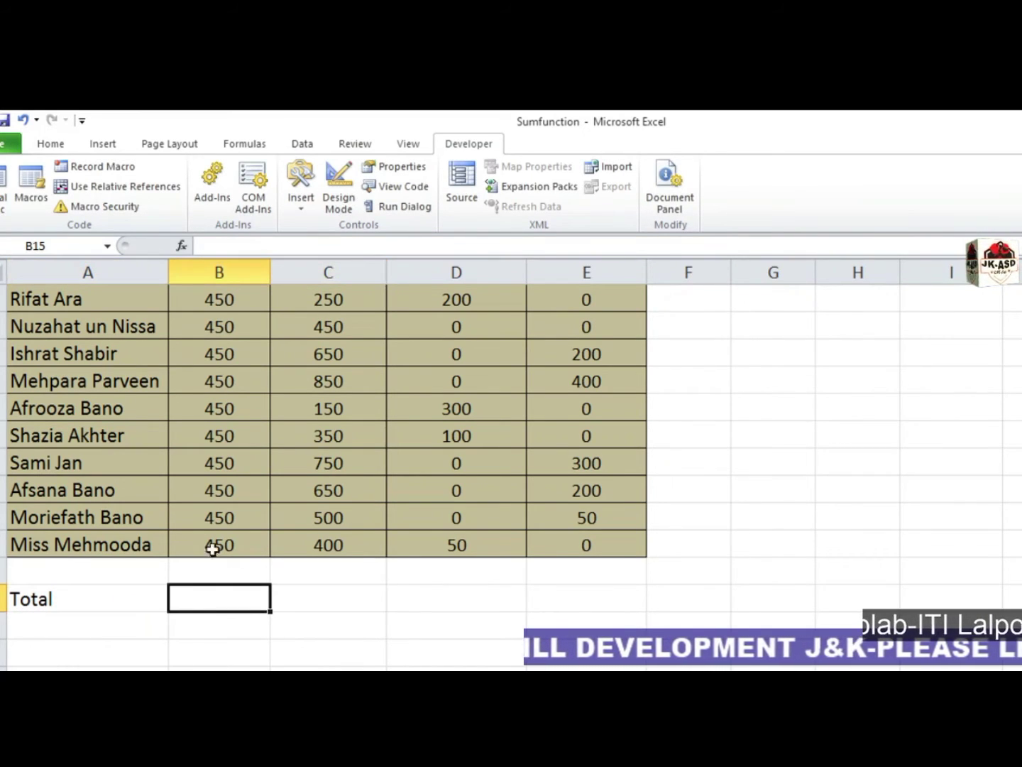
left_click(50, 144)
left_click(220, 201)
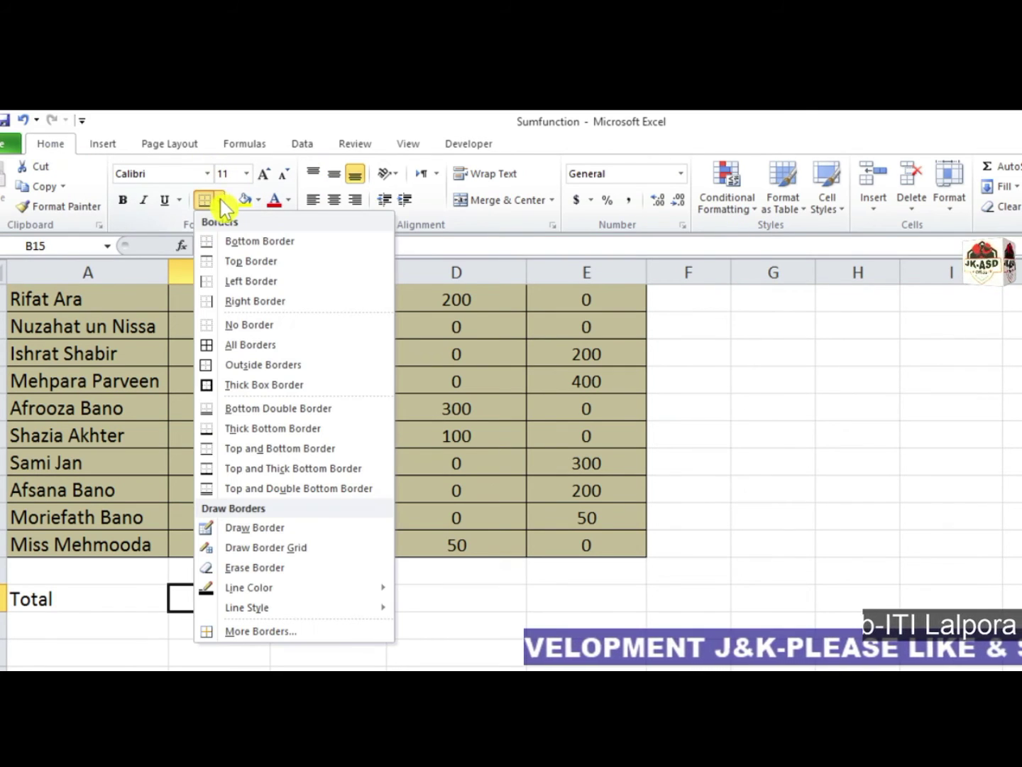
left_click(252, 365)
left_click(487, 674)
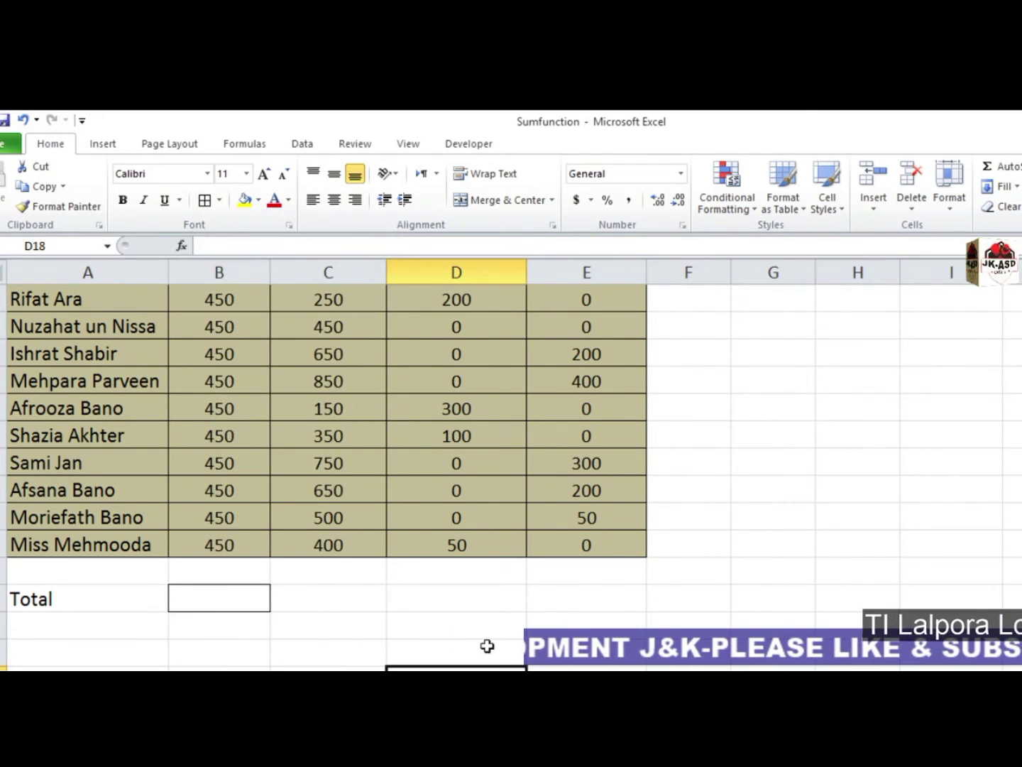
scroll(323, 603, "down", 1)
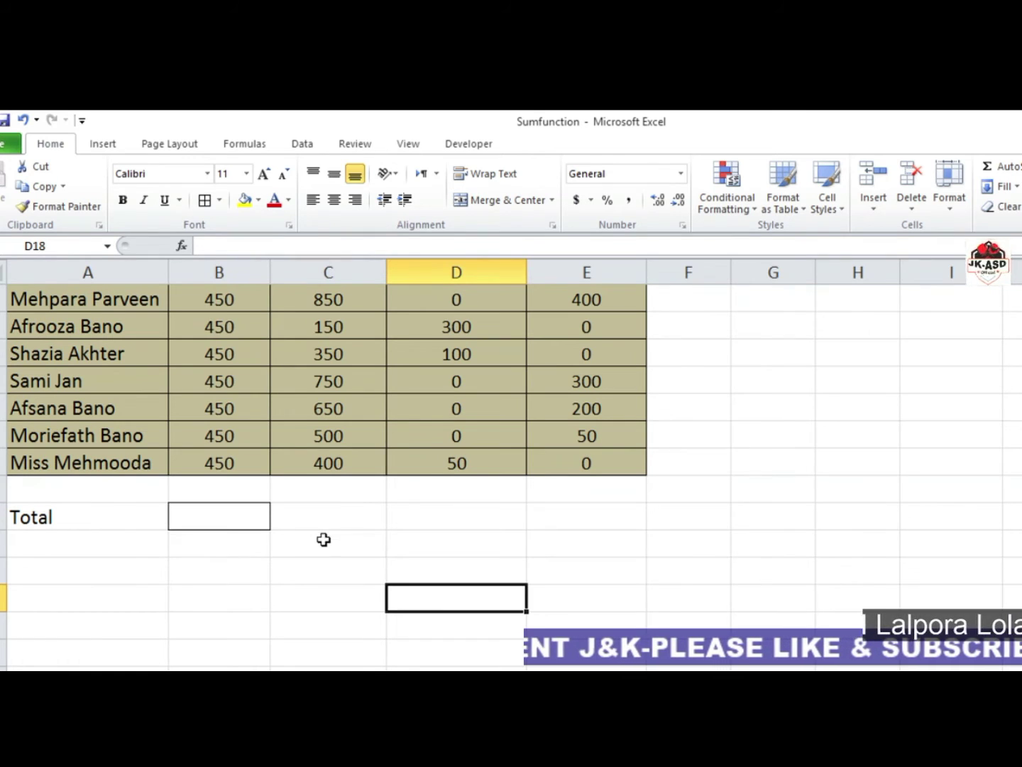
left_click(217, 566)
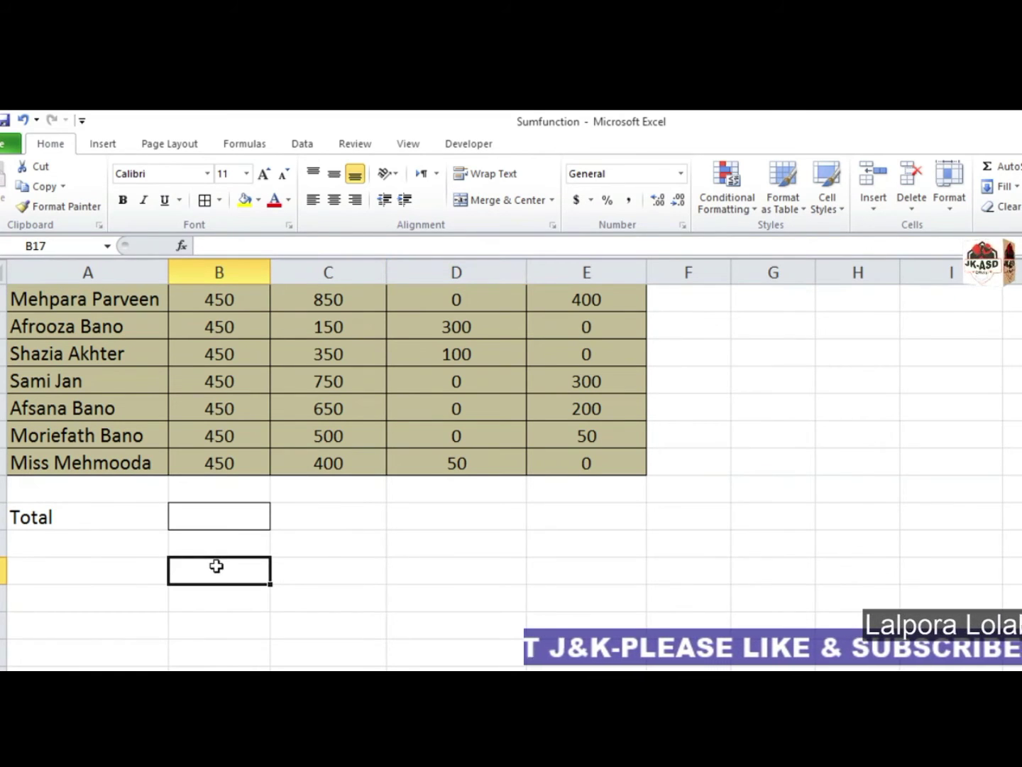
left_click(456, 150)
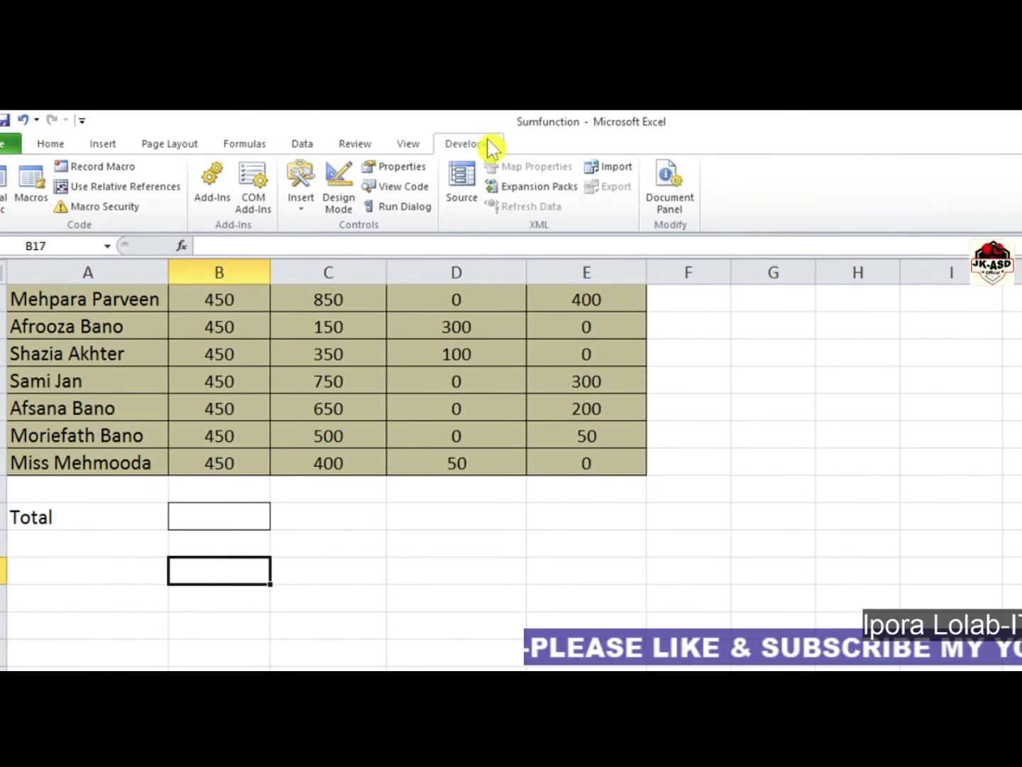
- Draw a Form Controls button below the Total row and assign it the totalCoumn macro
left_click(309, 208)
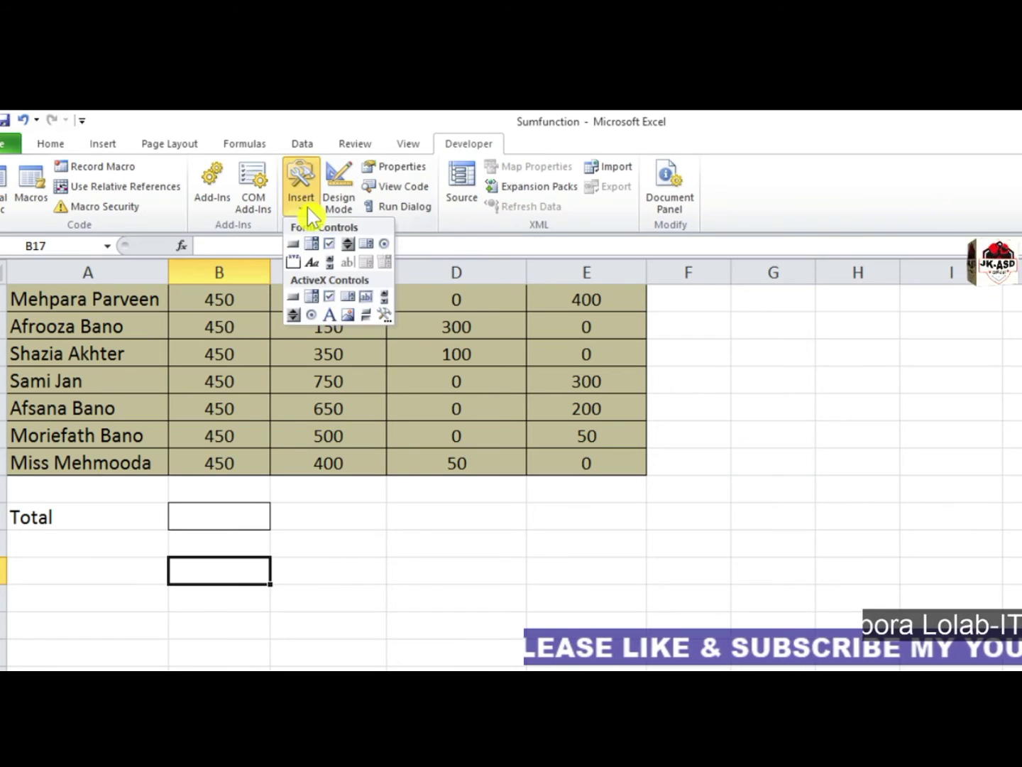
left_click(291, 244)
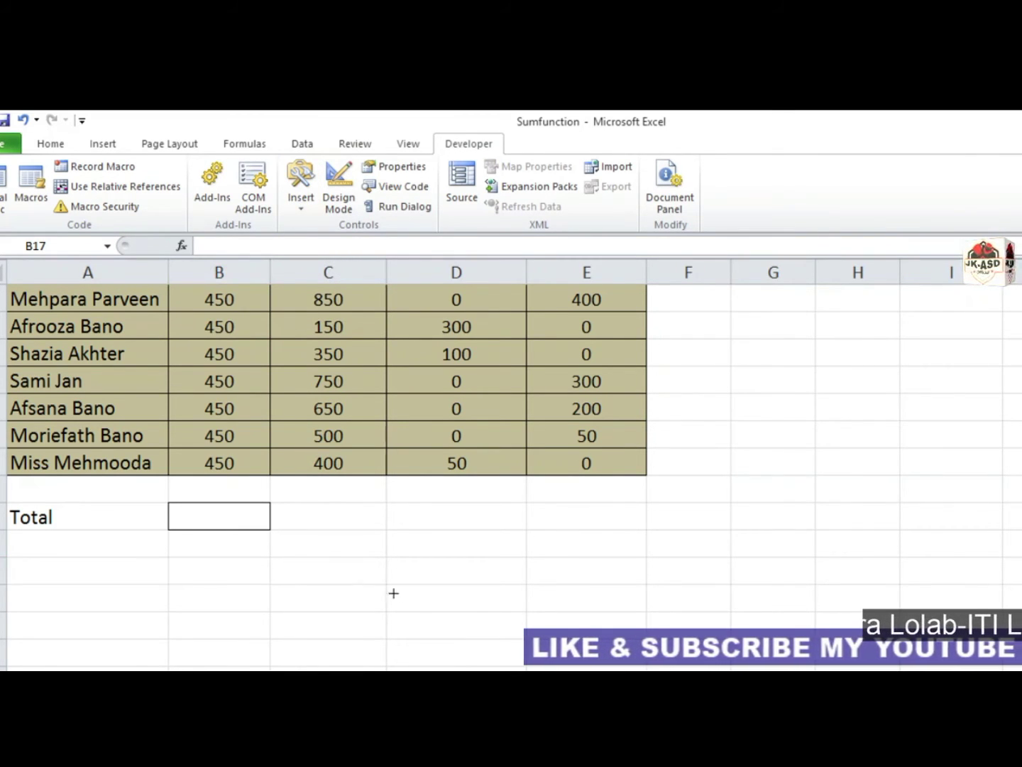
left_click_drag(290, 563, 423, 604)
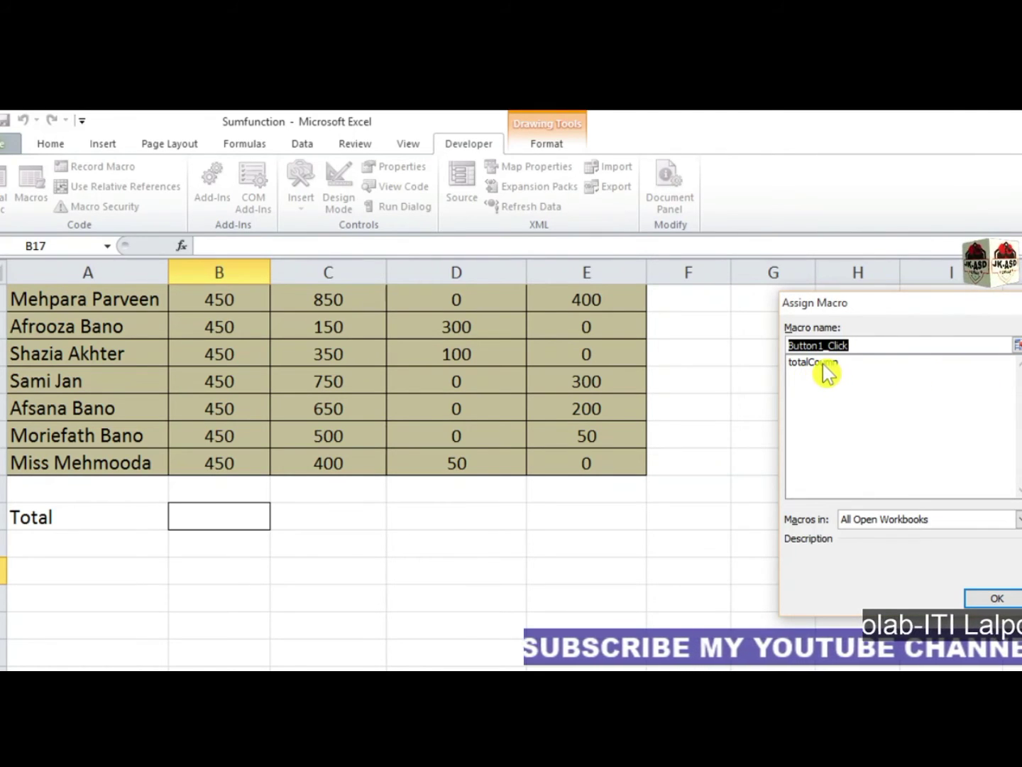
left_click(818, 363)
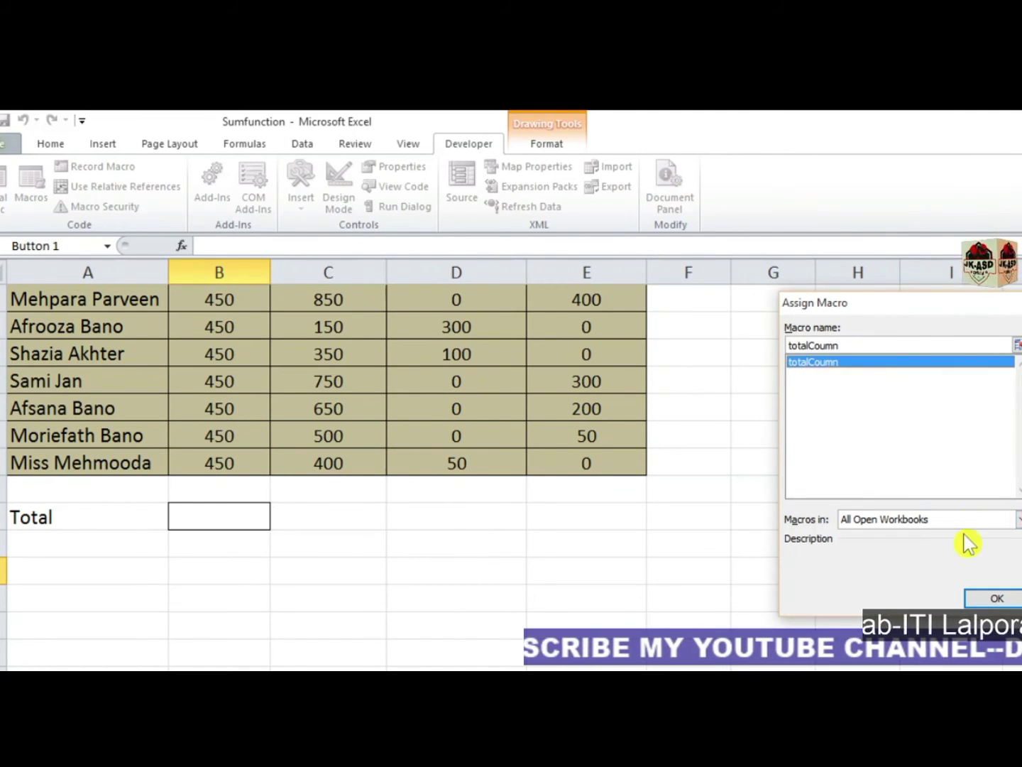
left_click(997, 598)
- Change the button's caption from Button 1 to Sum
left_click(688, 601)
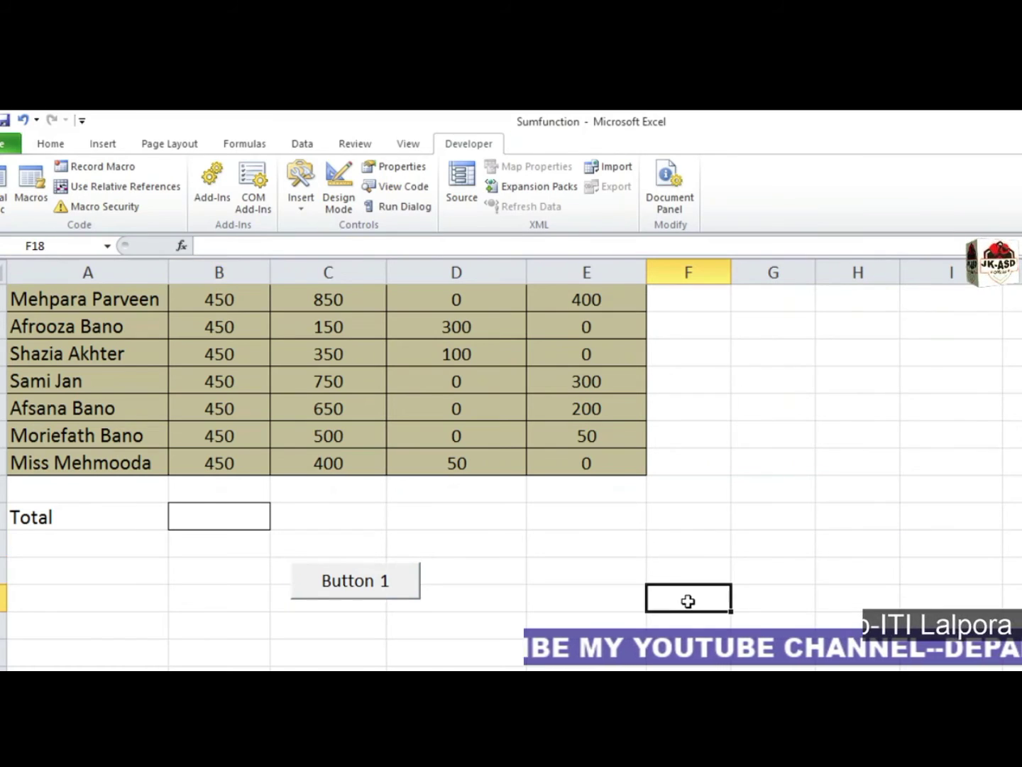
right_click(329, 583)
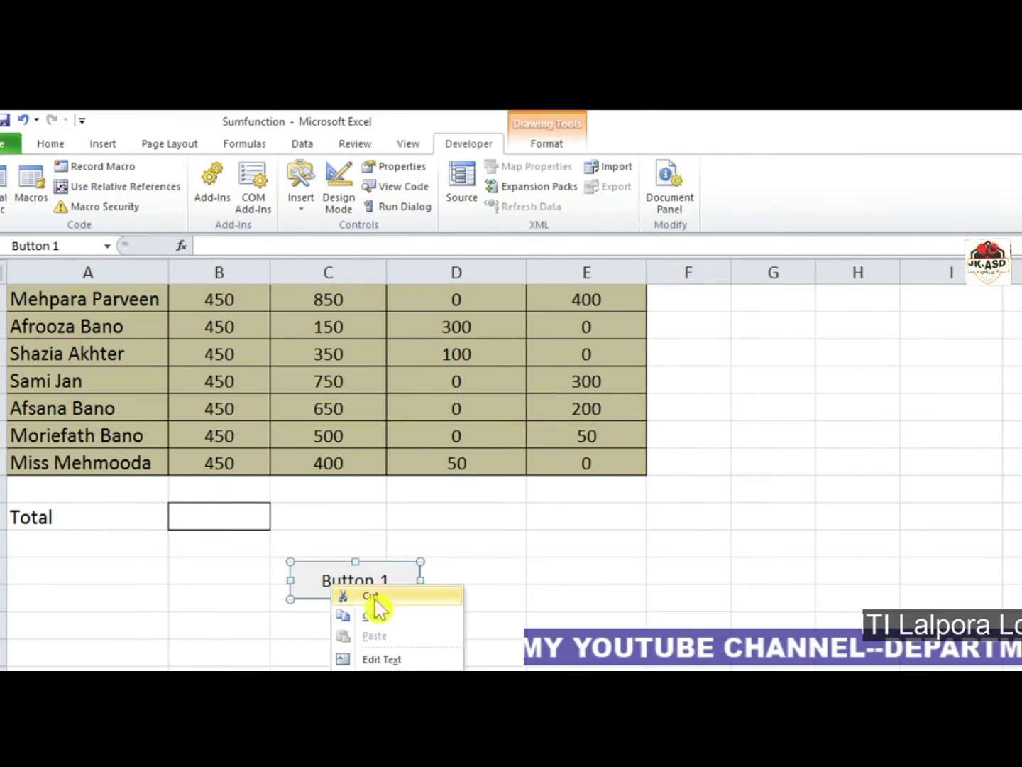
left_click(381, 659)
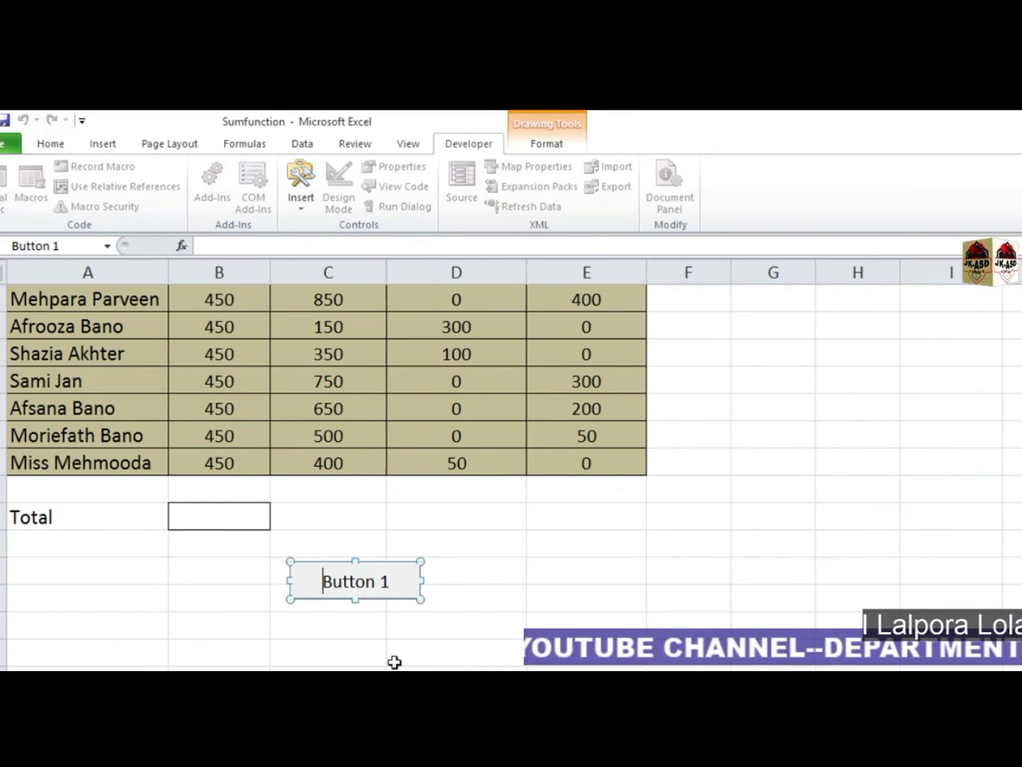
key("Delete")
key("Delete")
key("Delete")
key("Delete")
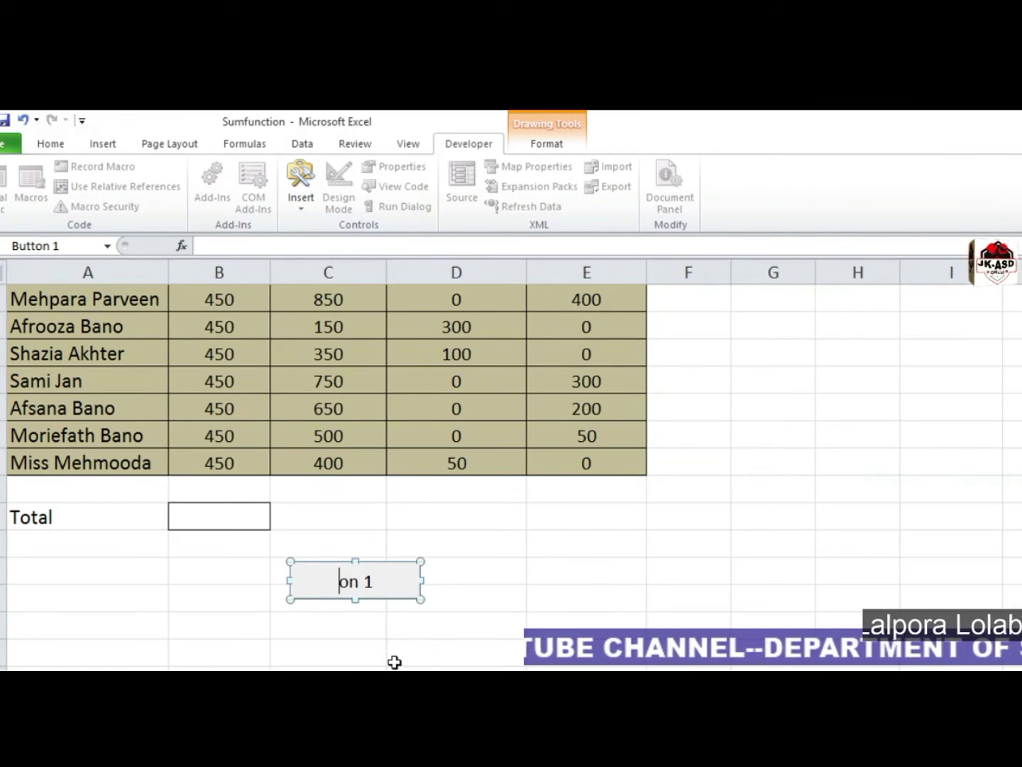
type("Sum")
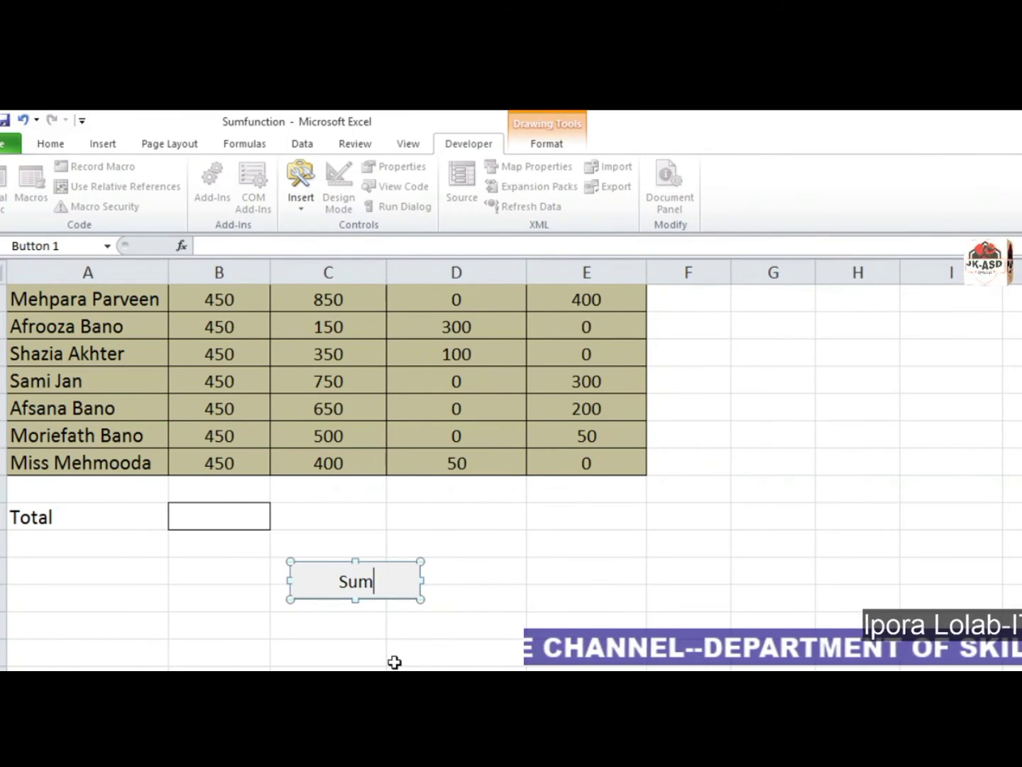
left_click(495, 596)
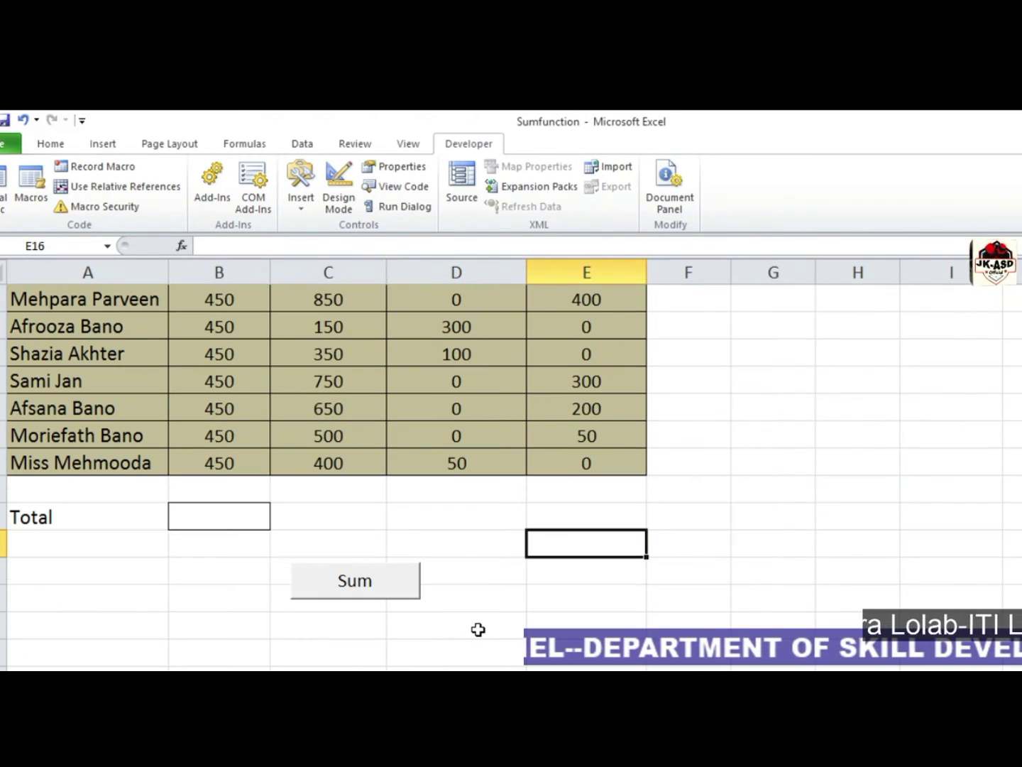
left_click(372, 591)
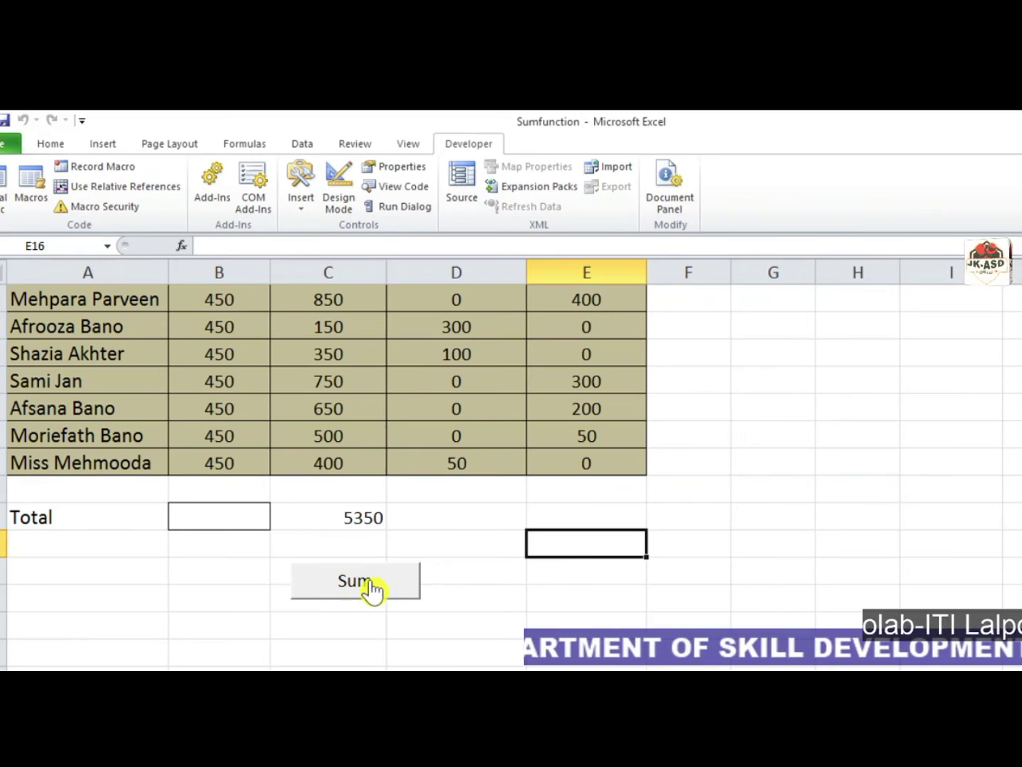
left_click(363, 521)
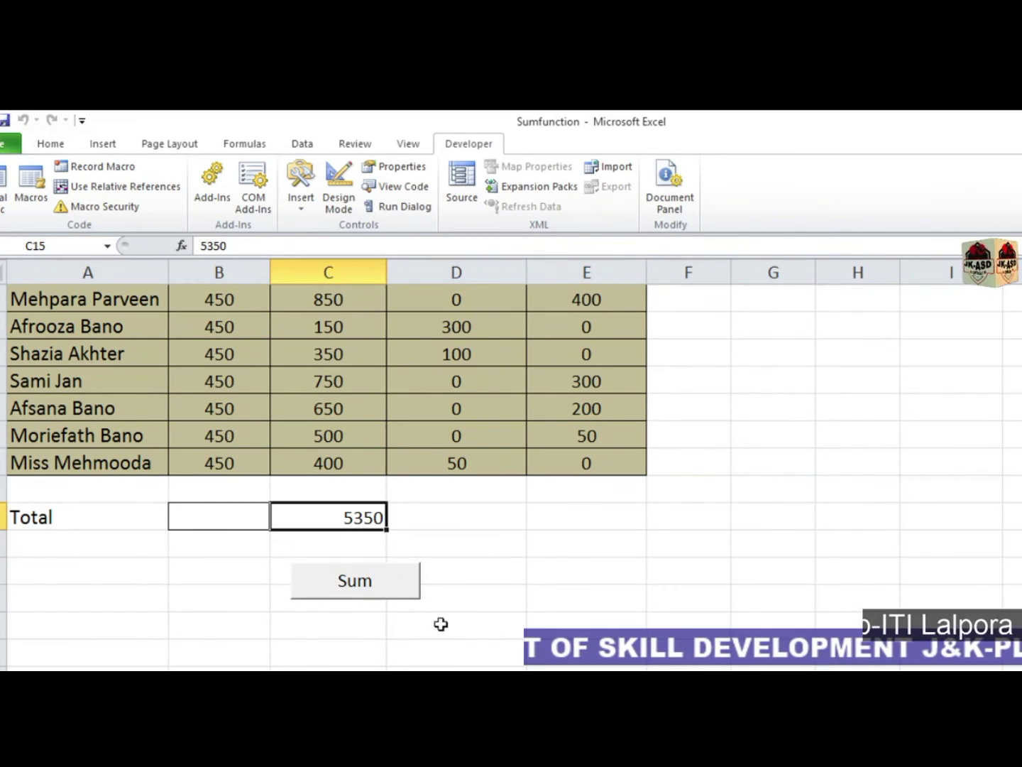
left_click(511, 617)
left_click(325, 521)
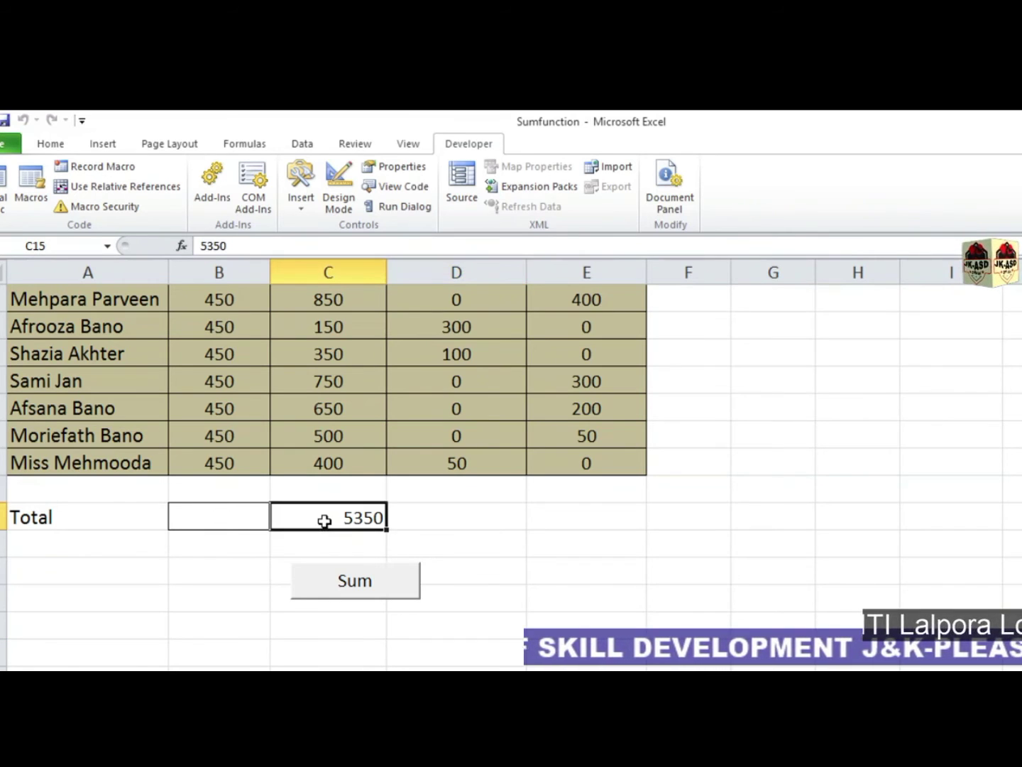
left_click(213, 522)
left_click(318, 521)
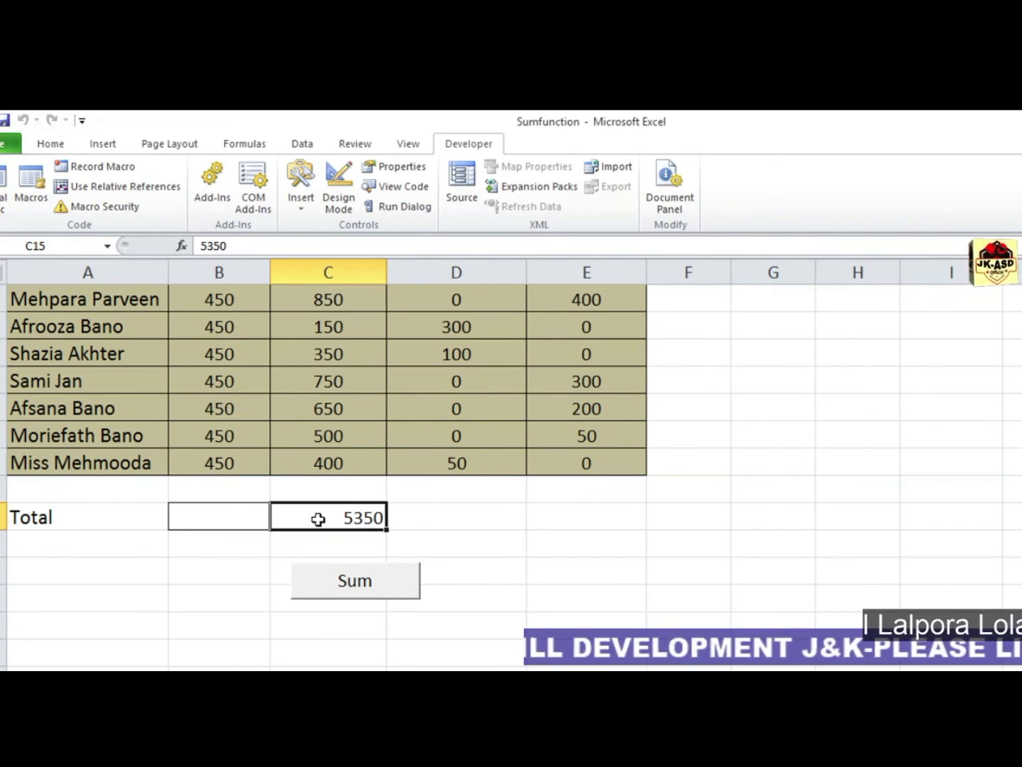
left_click(539, 540)
left_click(309, 520)
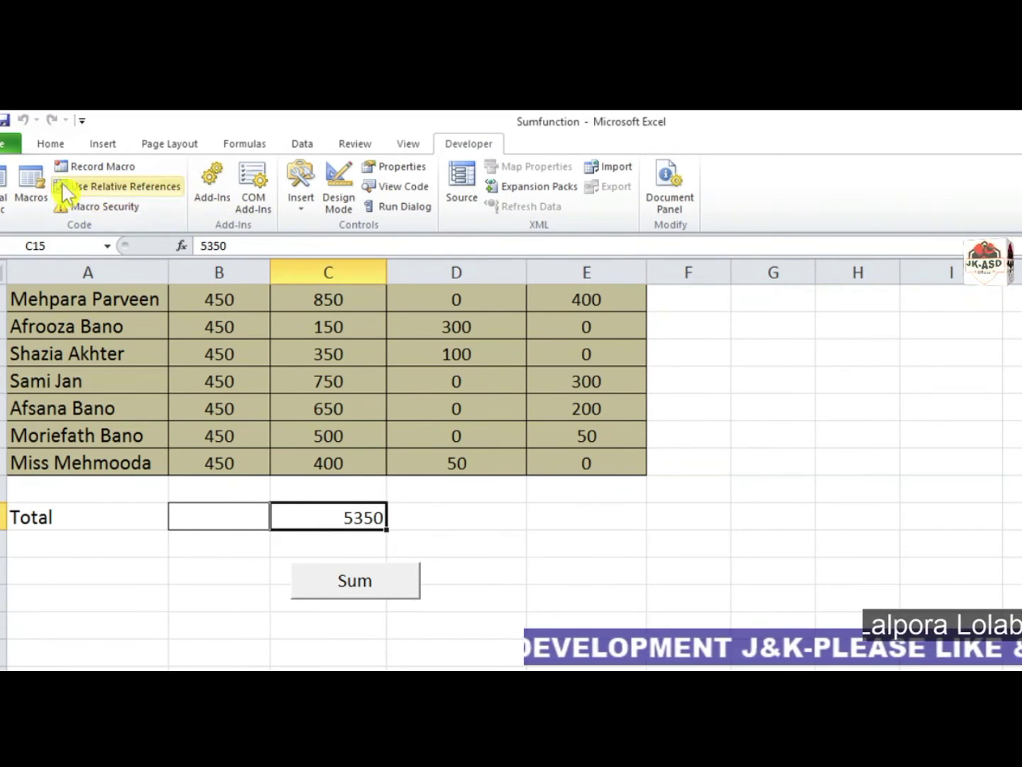
left_click(48, 144)
left_click(206, 201)
left_click(477, 509)
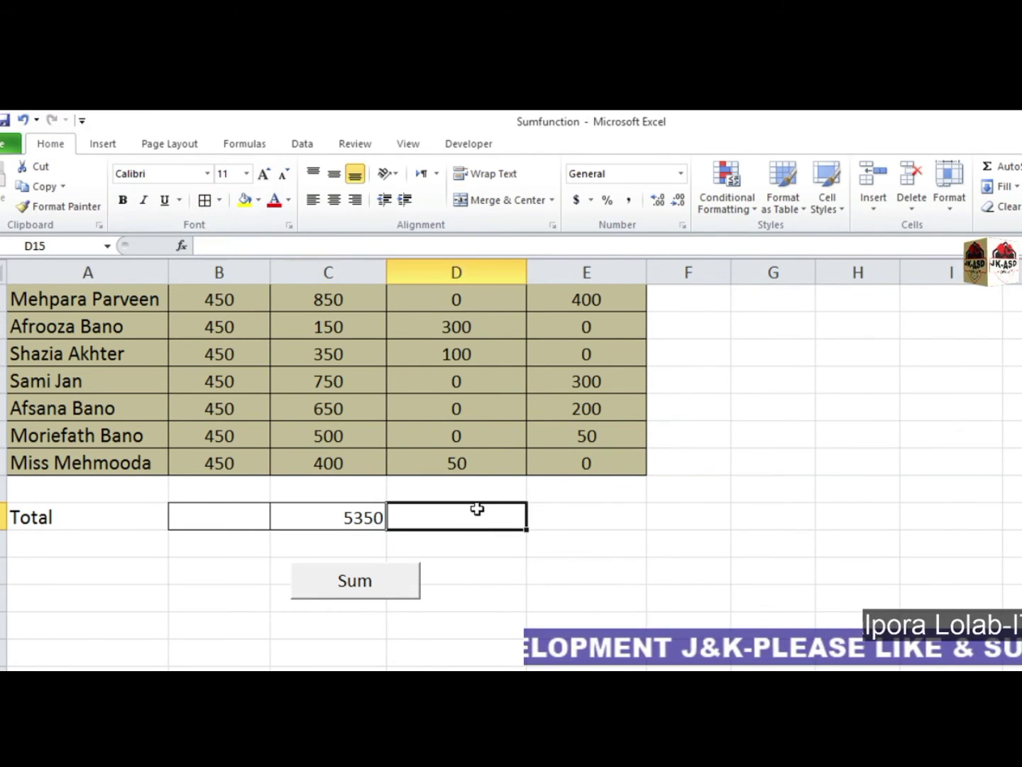
left_click(587, 652)
scroll(491, 573, "up", 1)
scroll(475, 441, "up", 1)
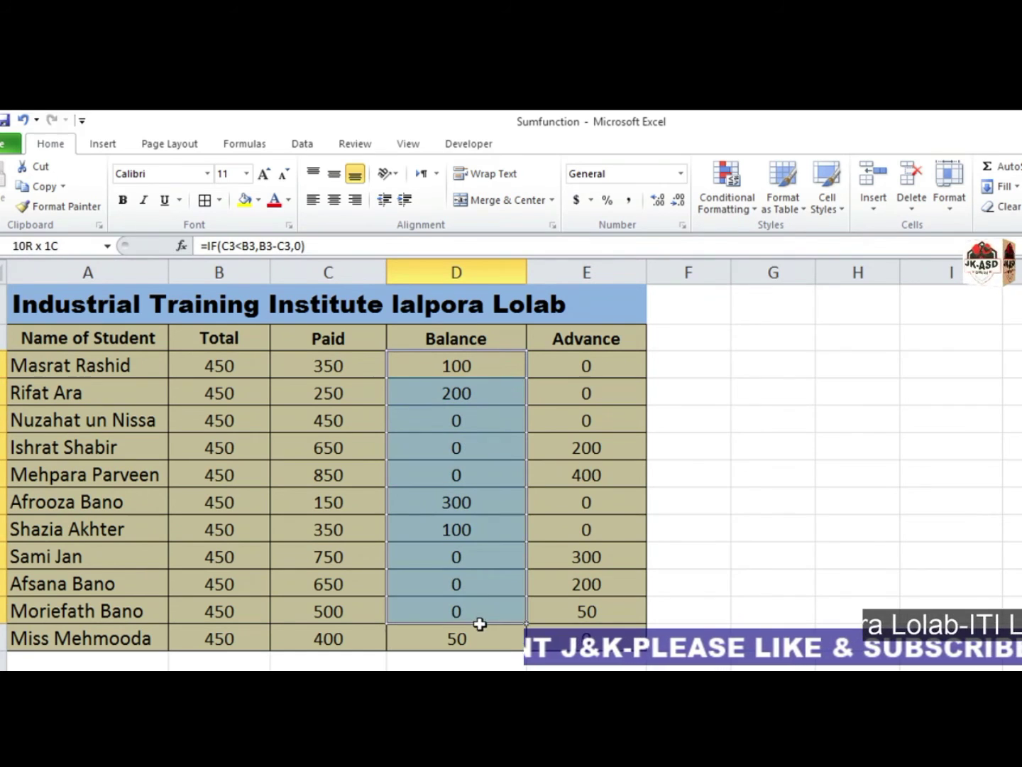
left_click_drag(472, 447, 480, 630)
left_click(905, 448)
left_click(482, 364)
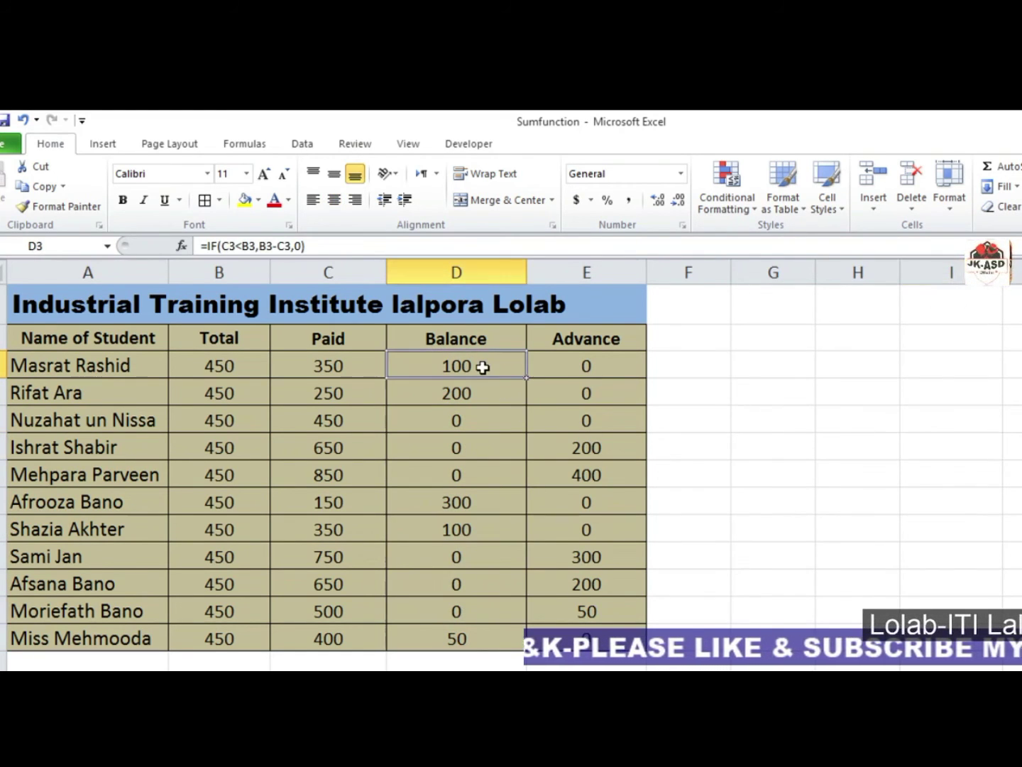
left_click(465, 637)
scroll(465, 610, "down", 2)
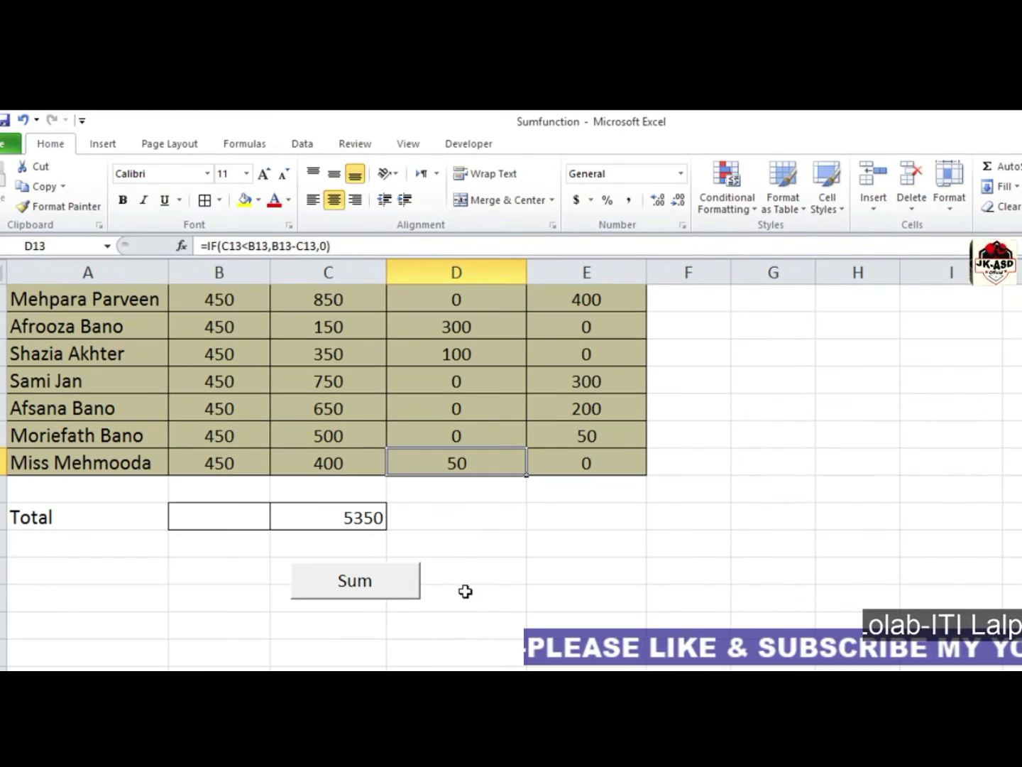
left_click(461, 525)
left_click(680, 579)
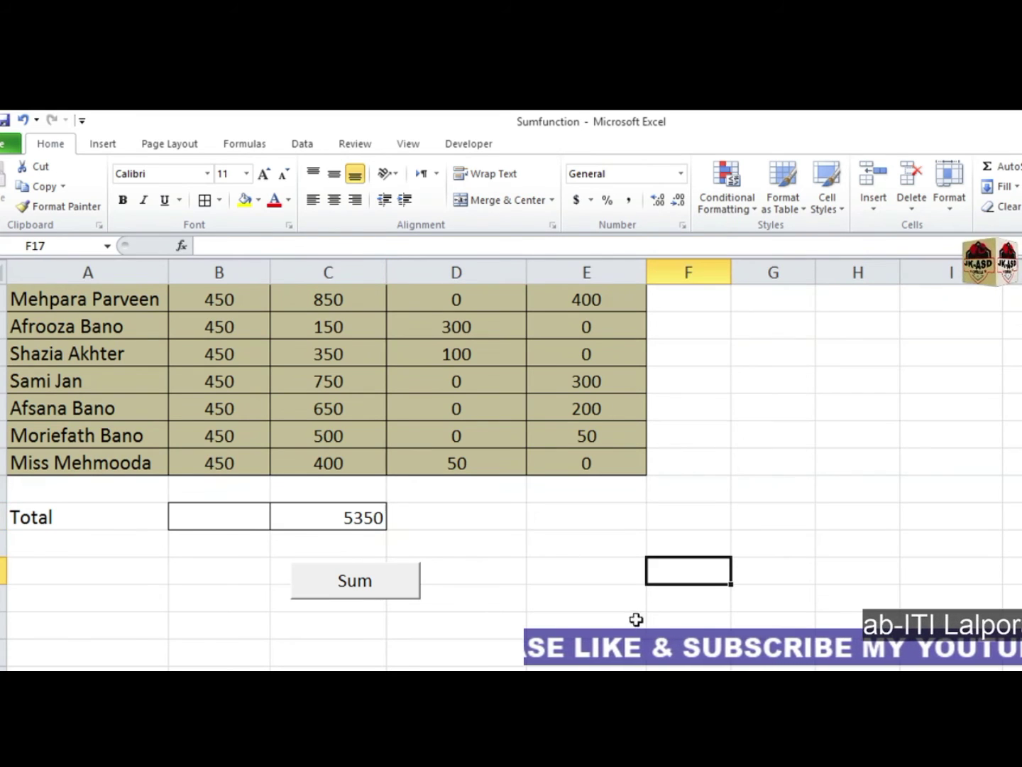
scroll(664, 656, "up", 2)
- Open the totalCoumn macro code from the Sum button's Assign Macro dialog
scroll(422, 632, "down", 2)
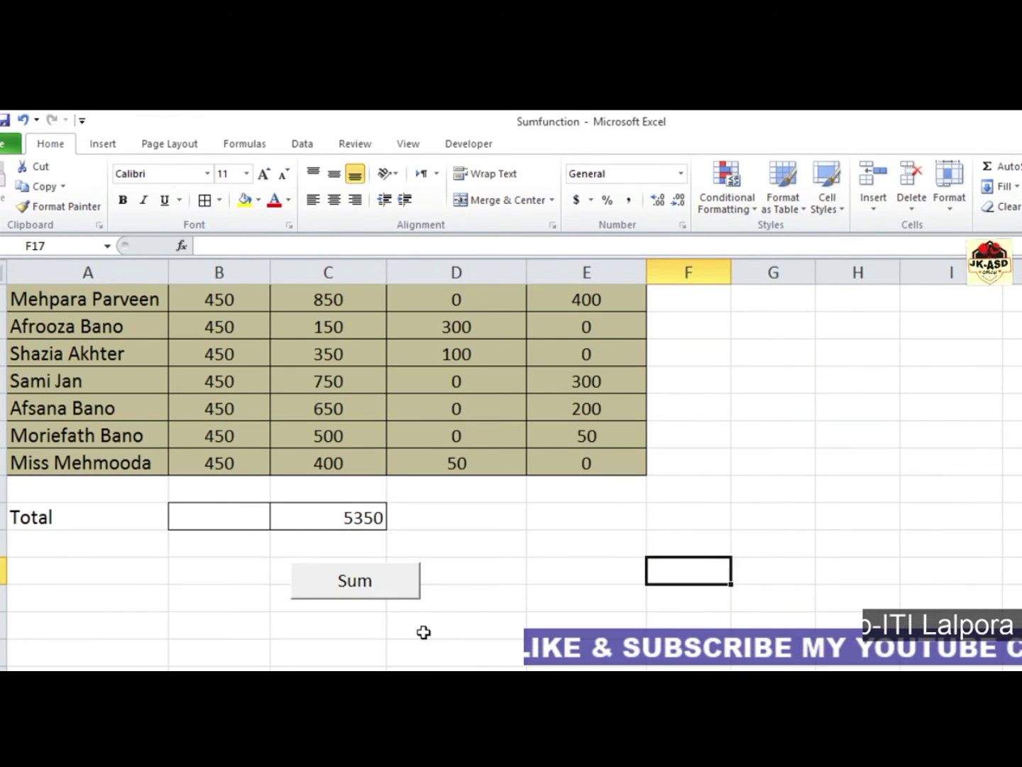
right_click(384, 588)
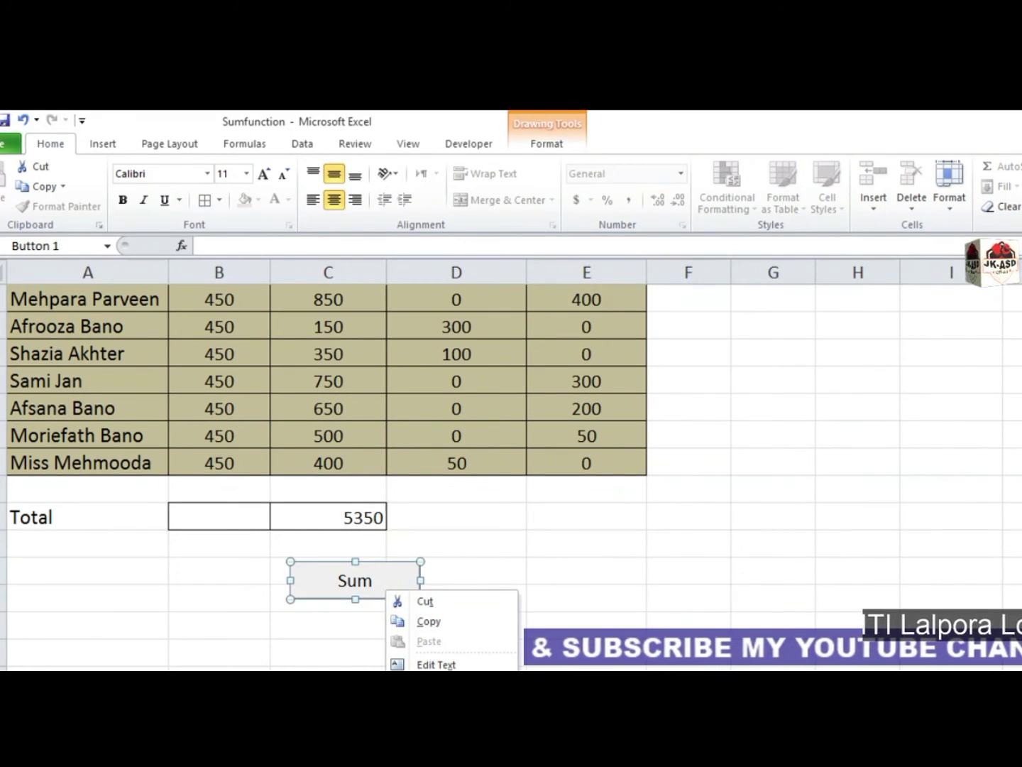
left_click(441, 735)
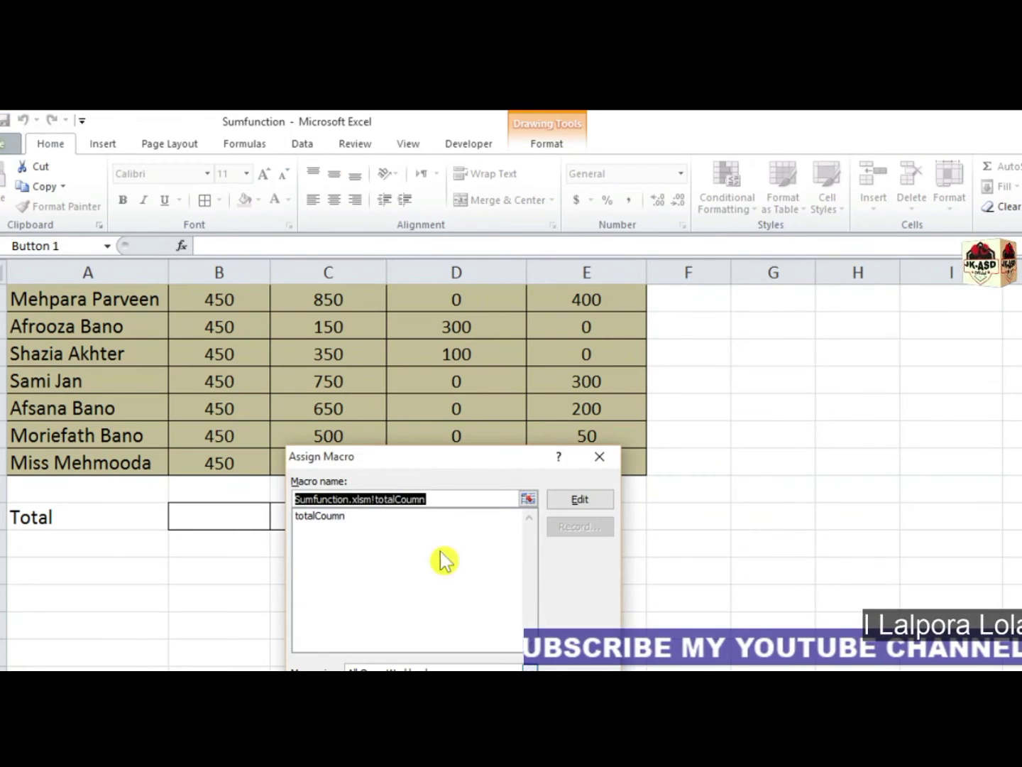
left_click(328, 517)
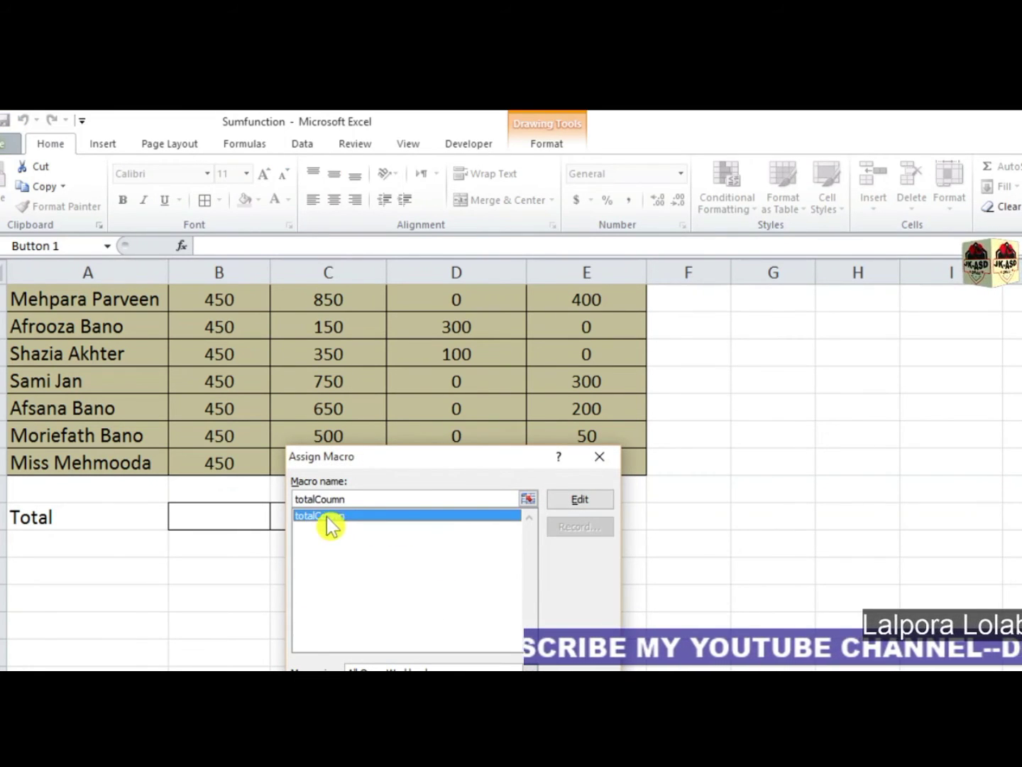
left_click(568, 501)
- Duplicate the summing and C15 assignment lines 3–4 below themselves
left_click(219, 339)
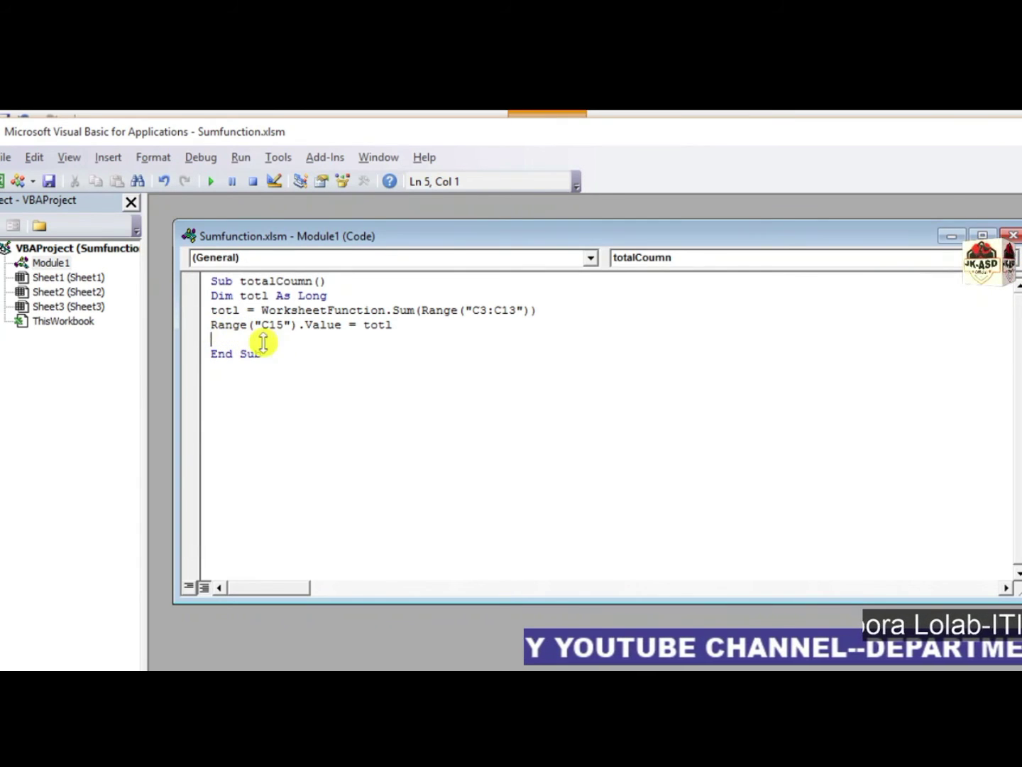
left_click_drag(211, 311, 412, 327)
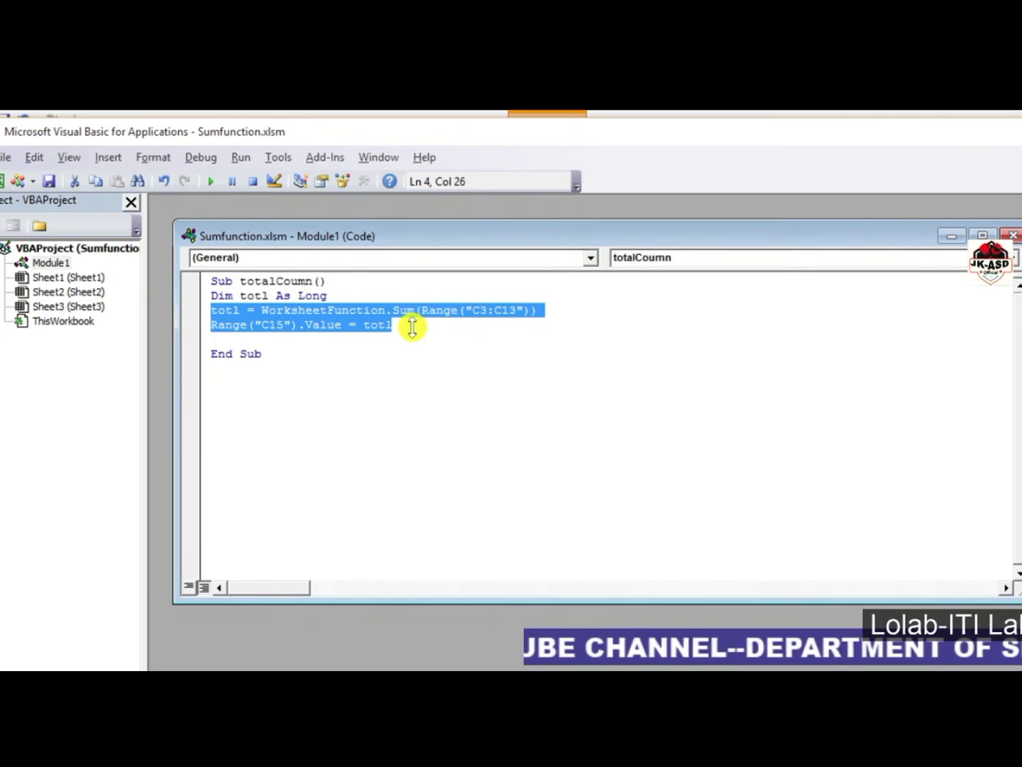
key("ctrl+c")
left_click(265, 339)
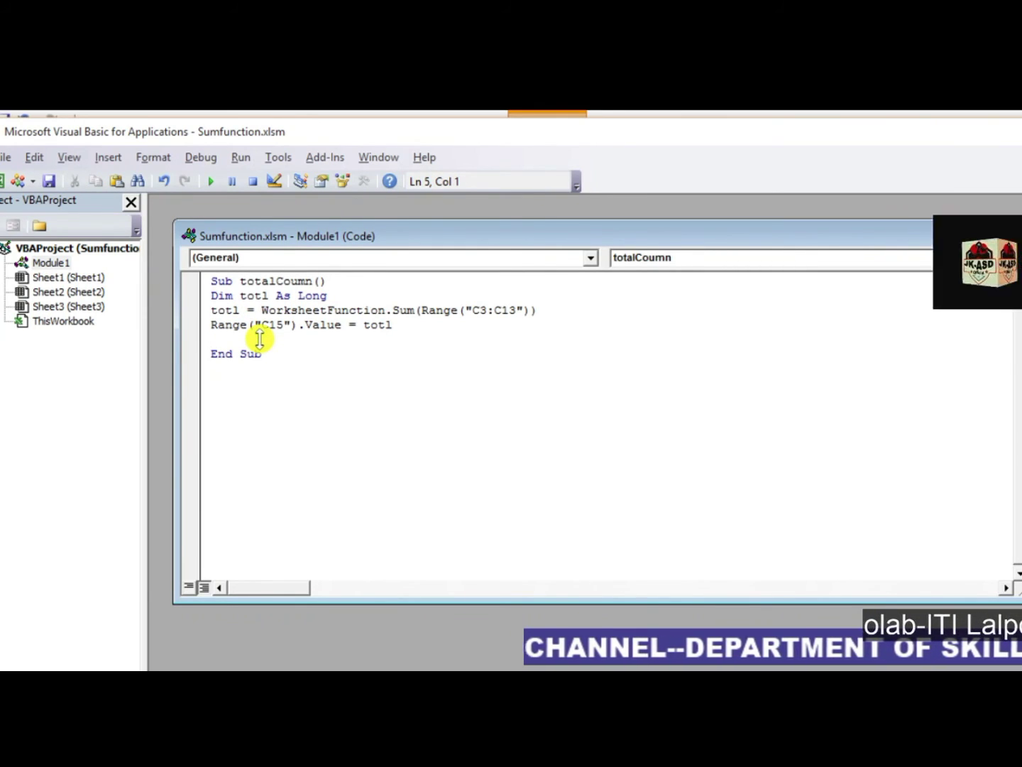
key("ctrl+v")
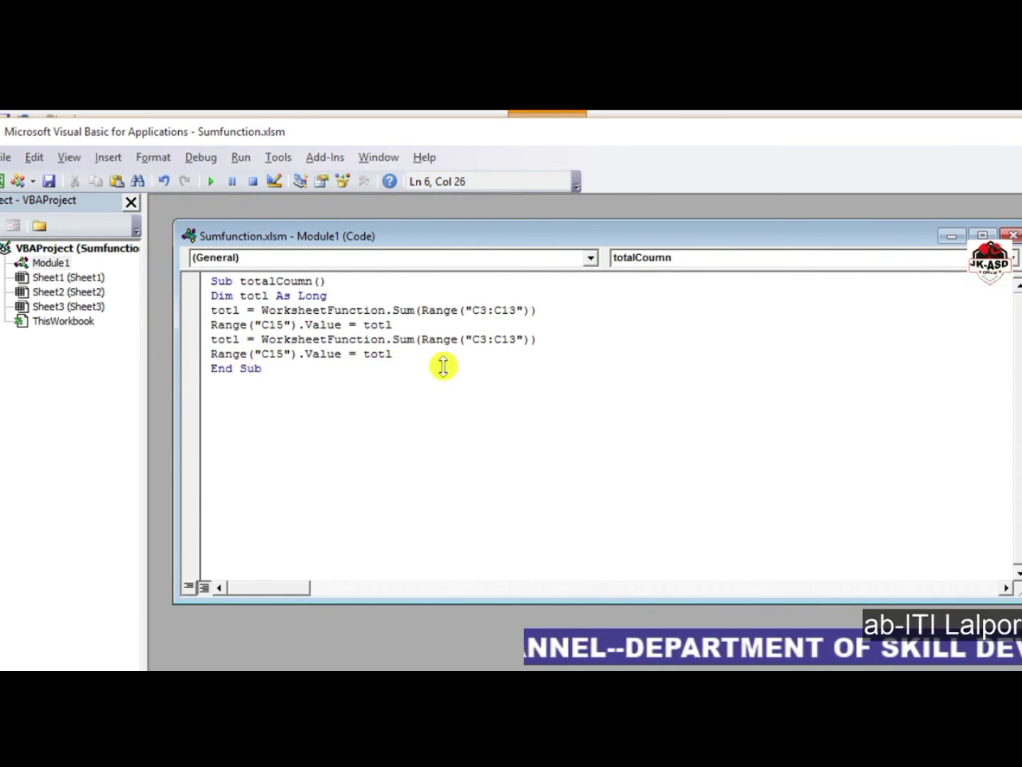
- Change the copied lines to sum D3:D13 and write the result into D15
left_click(475, 339)
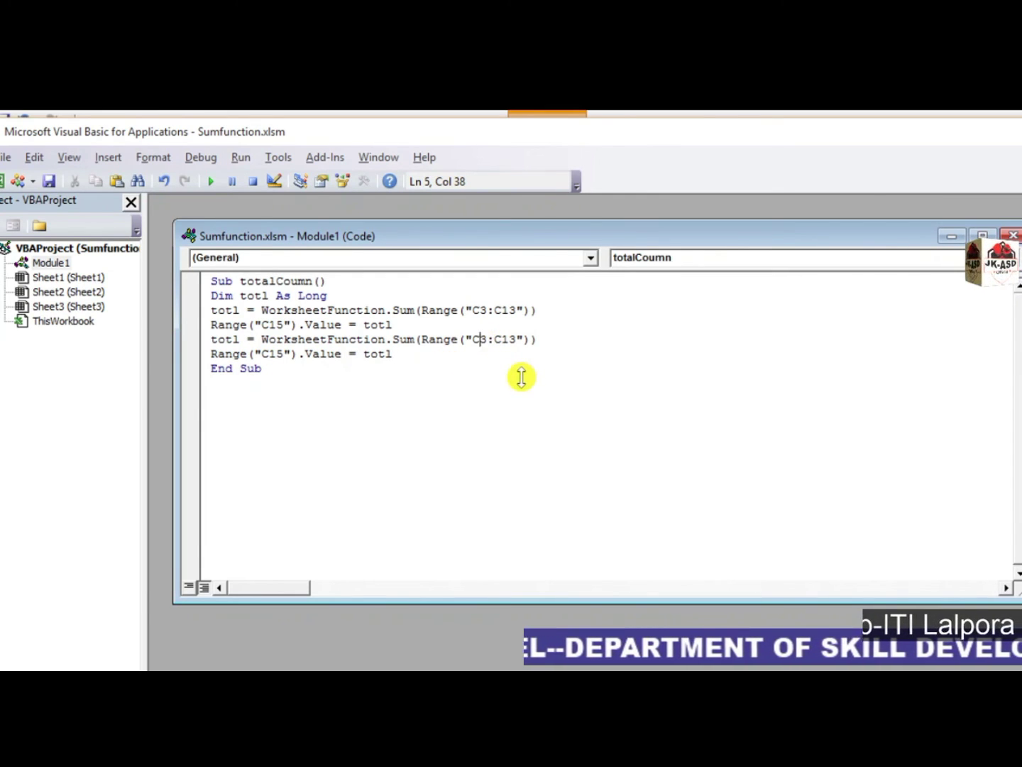
key("BackSpace")
type("D")
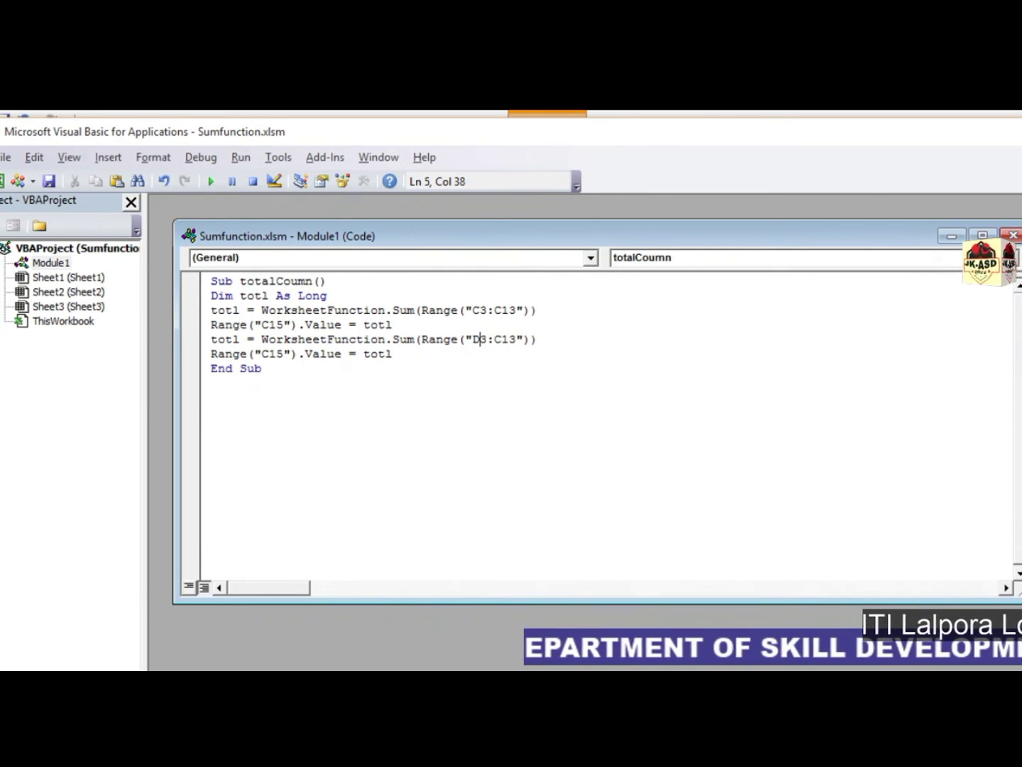
left_click(263, 353)
key("BackSpace")
type("D")
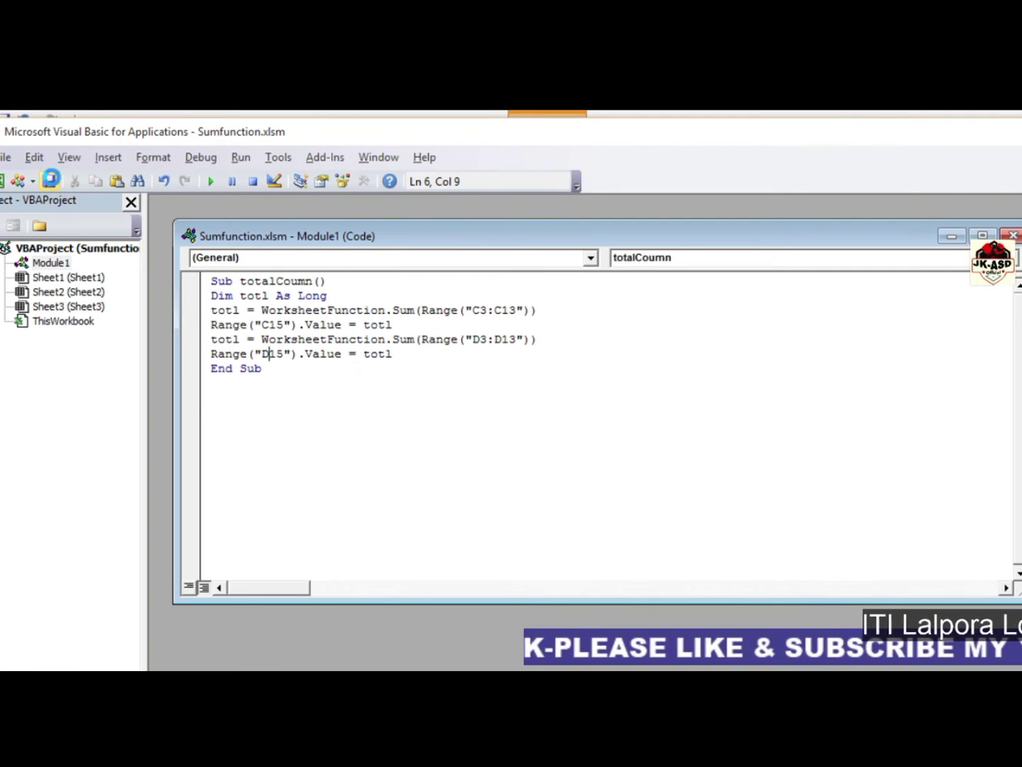
- Return to the worksheet and run the Sum button to fill the totals
key("alt+F11")
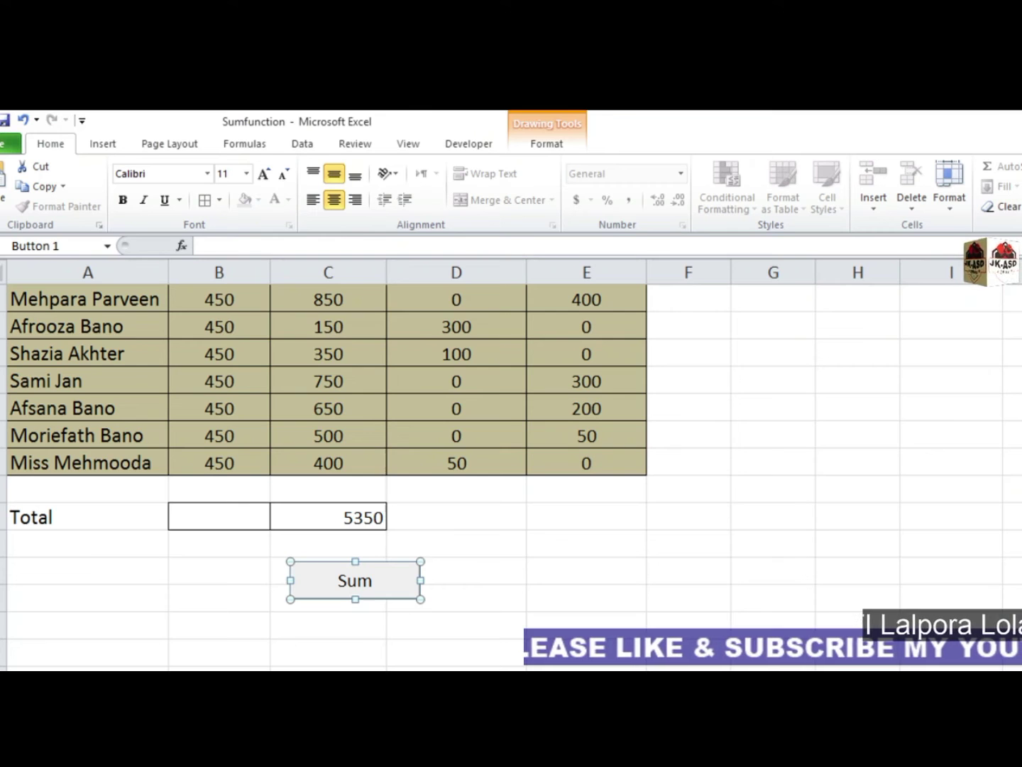
left_click(860, 516)
left_click(391, 605)
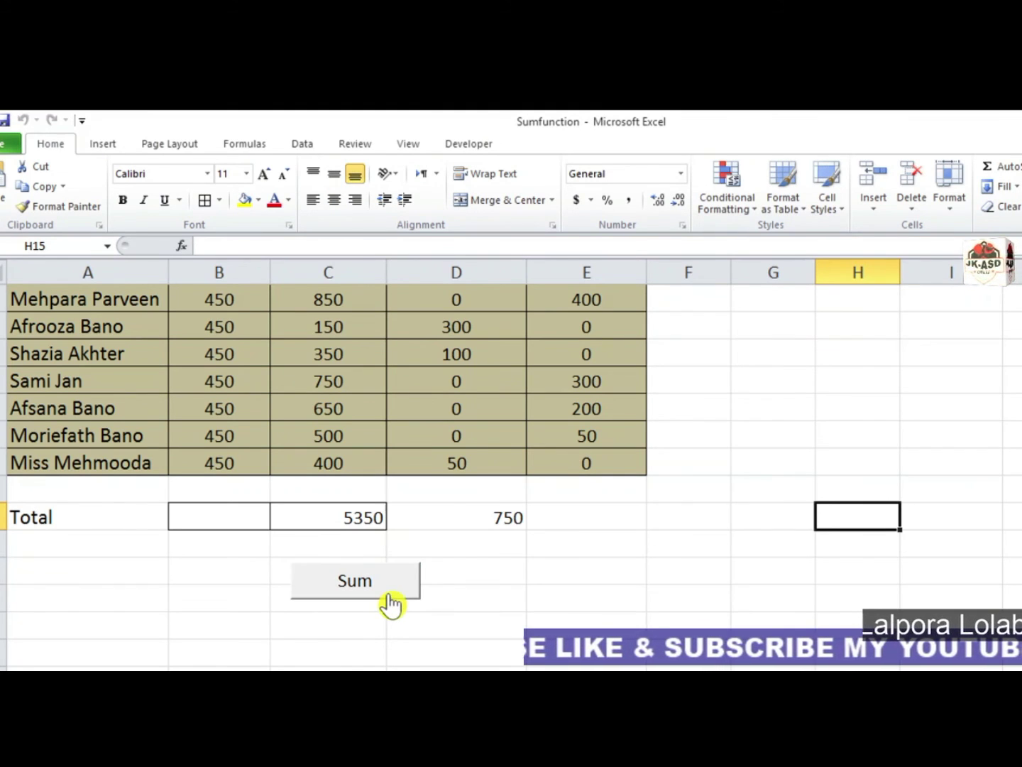
scroll(467, 497, "up", 2)
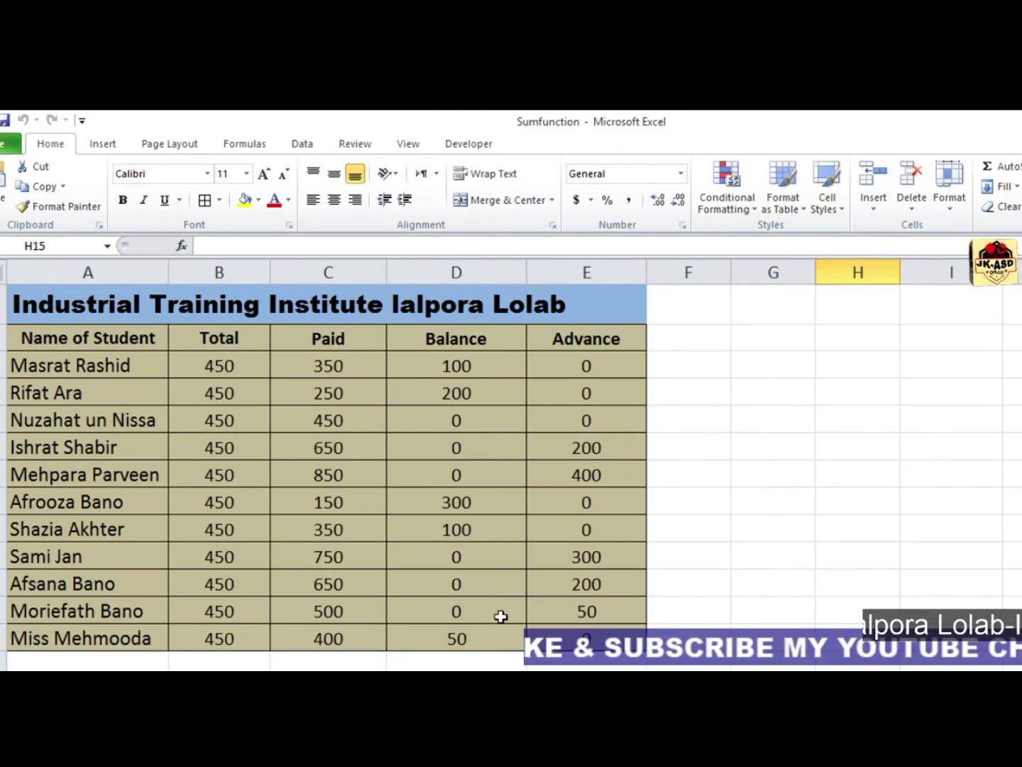
scroll(501, 616, "down", 2)
scroll(620, 577, "up", 2)
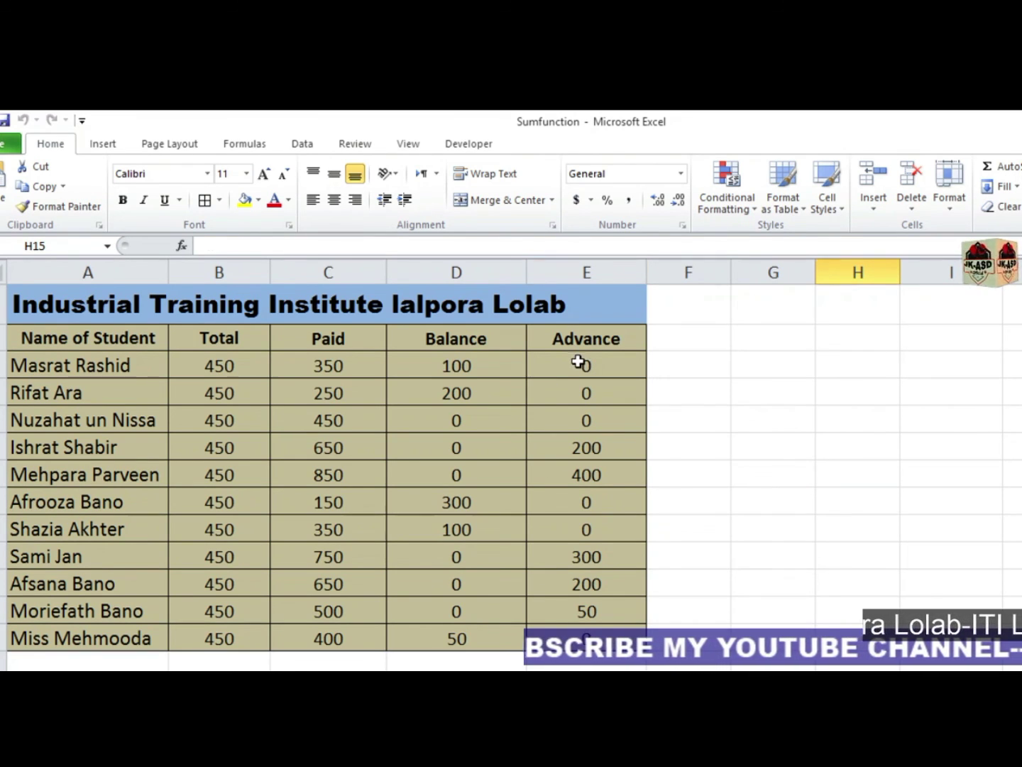
- Review the Advance and Paid columns and the B15 and E15 Total cells
left_click_drag(583, 361, 695, 592)
left_click(858, 553)
scroll(858, 554, "down", 1)
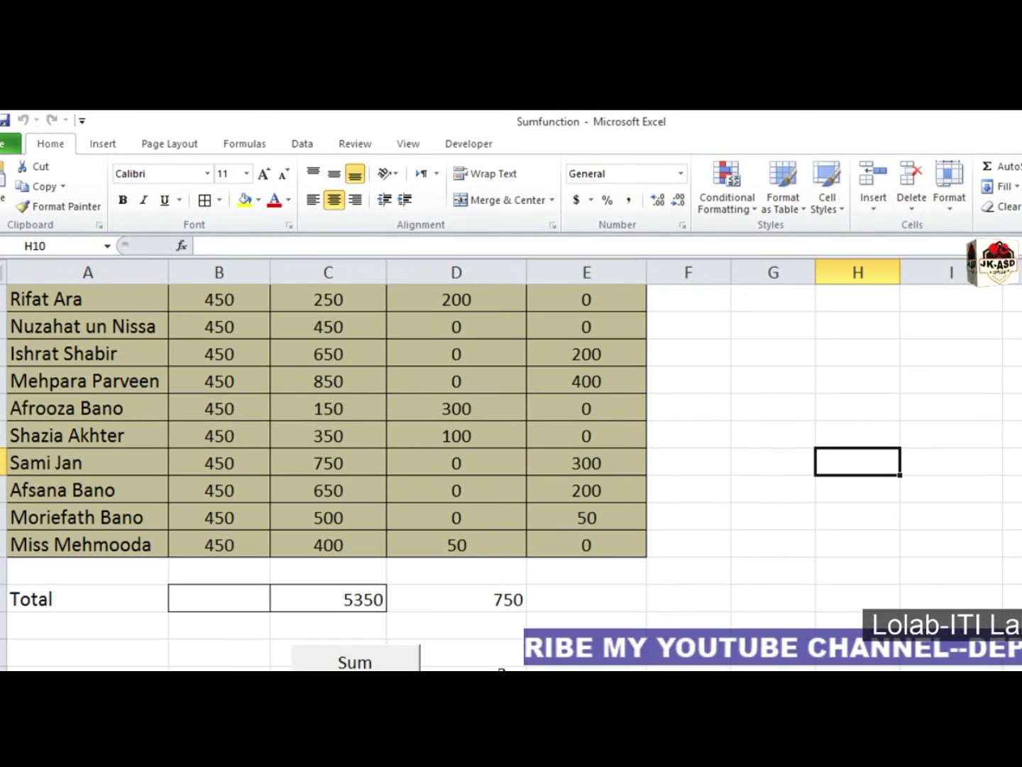
left_click(226, 601)
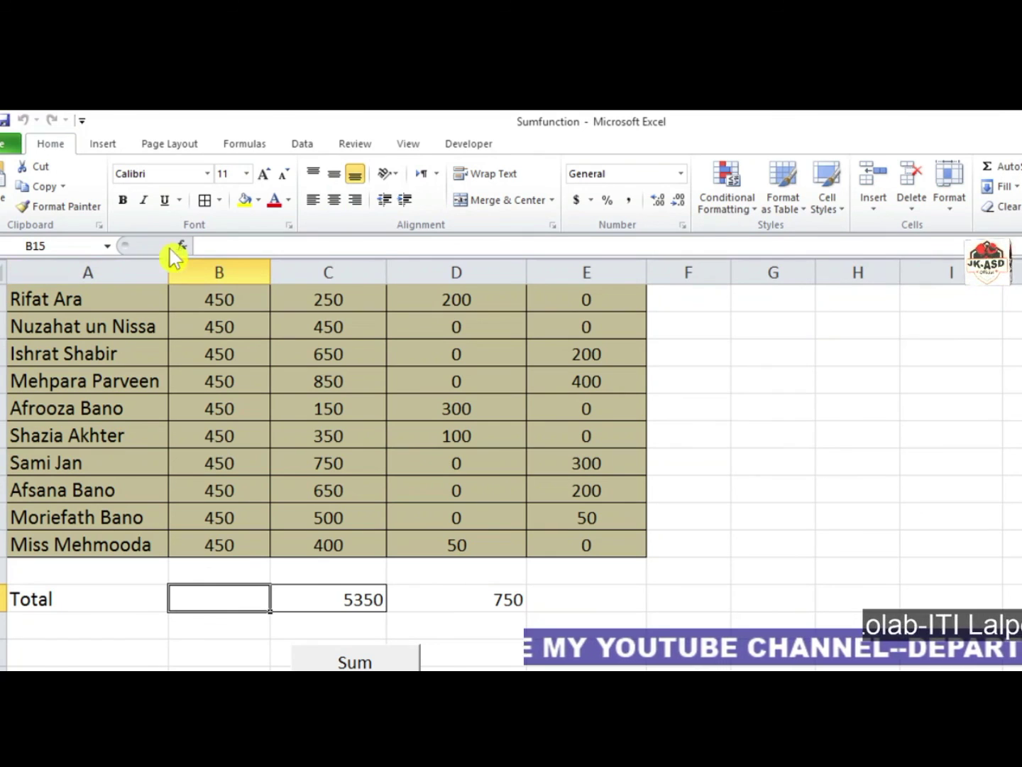
left_click(630, 596)
key("Down")
key("Down")
key("Down")
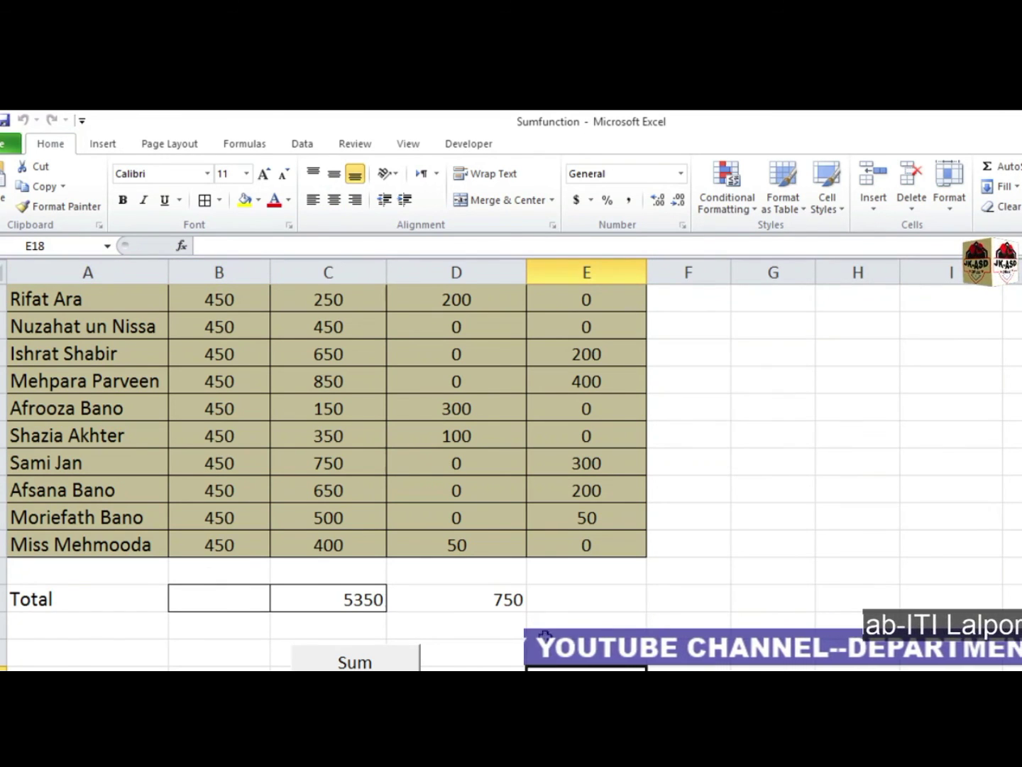
scroll(766, 541, "up", 1)
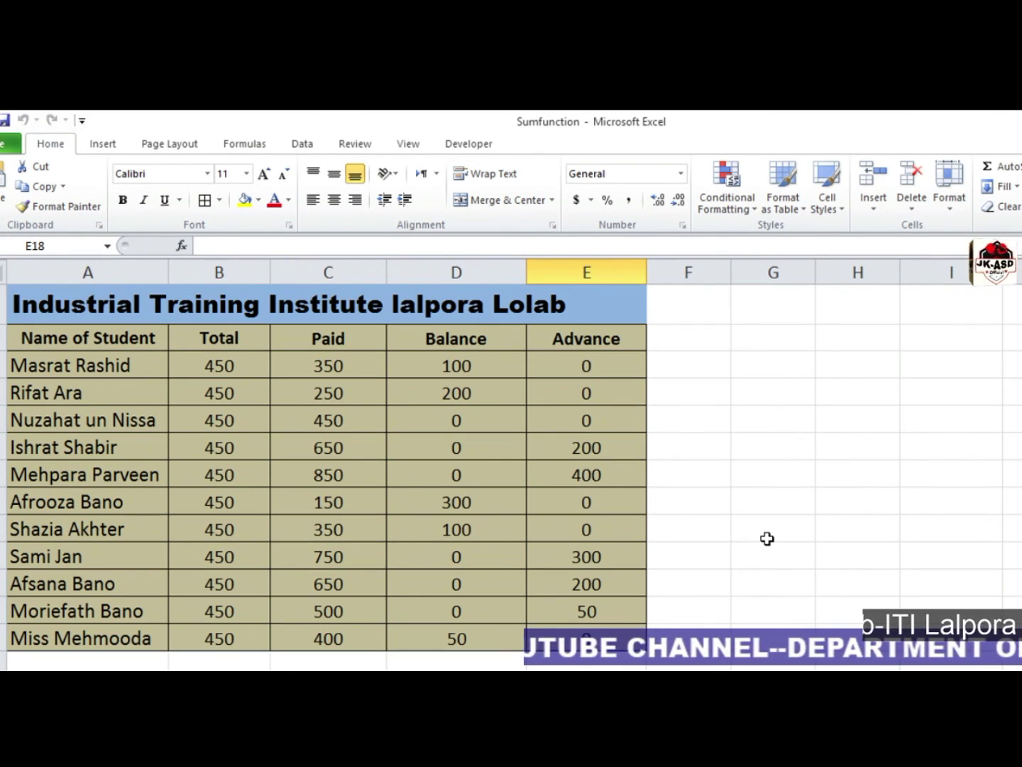
left_click_drag(341, 370, 331, 638)
left_click(829, 480)
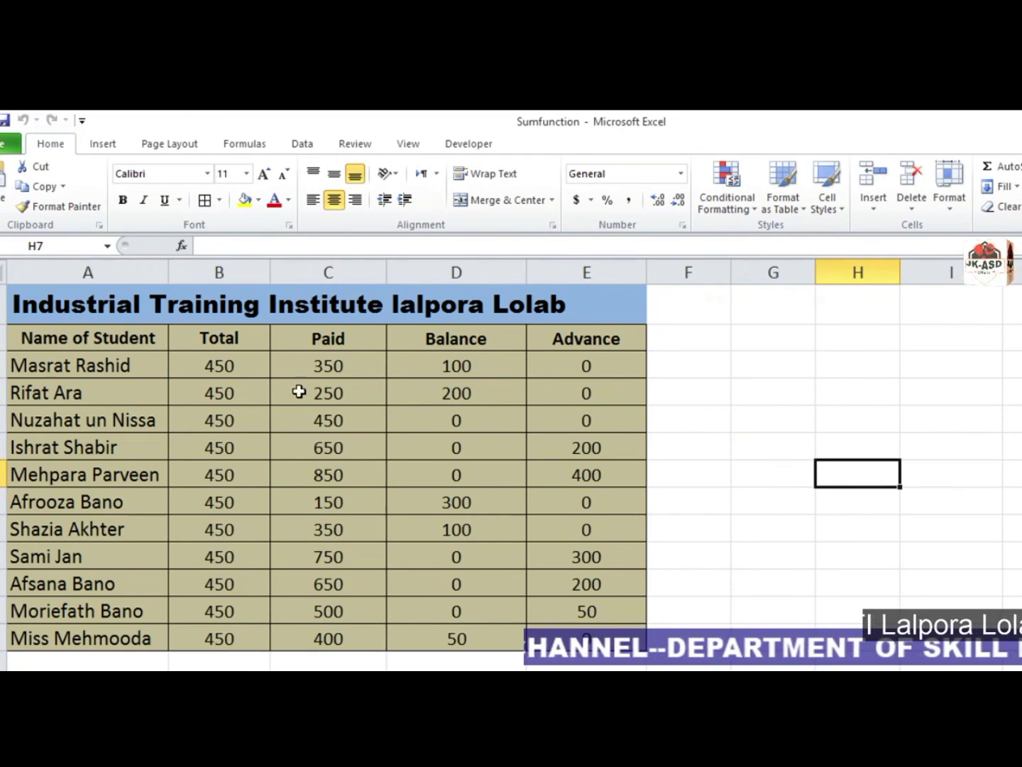
left_click_drag(207, 364, 574, 366)
left_click(220, 364)
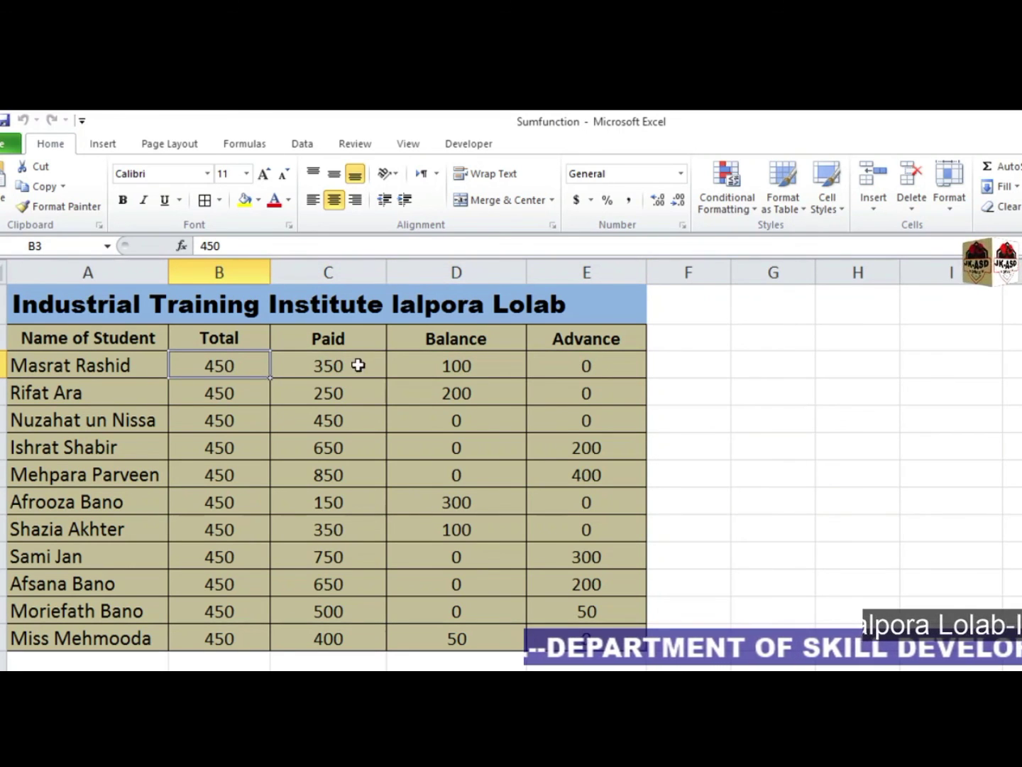
- Inspect the D3 Balance and E3 Advance formulas against Total 450 and Paid 350
left_click(355, 364)
left_click(226, 365)
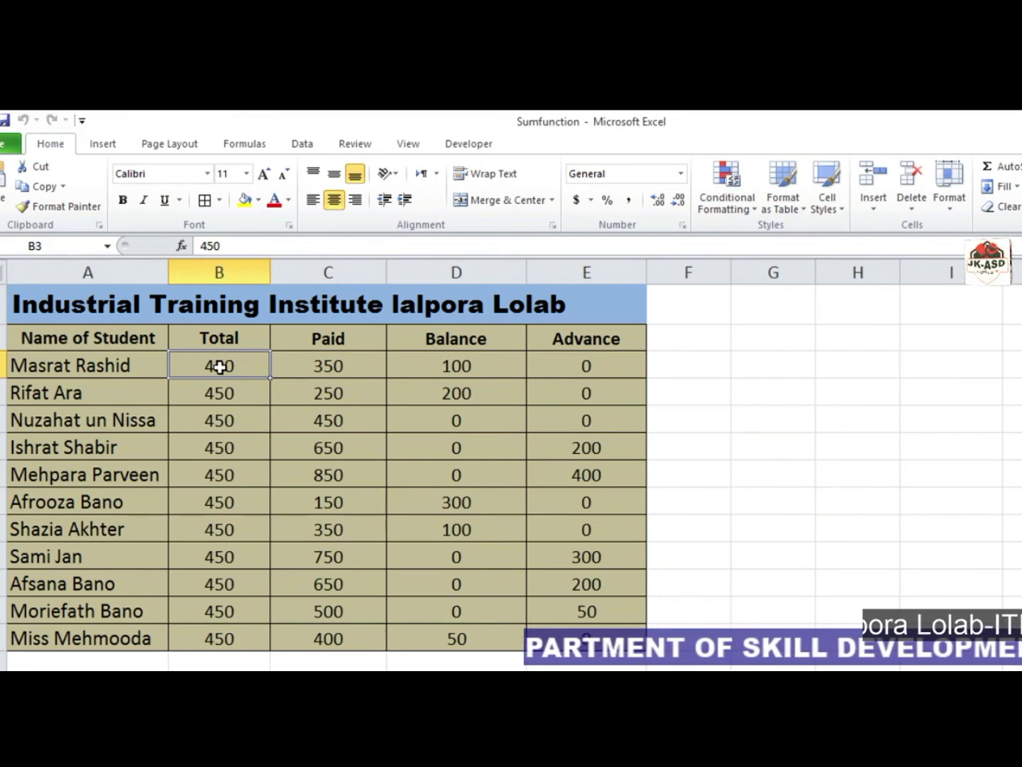
left_click(592, 367)
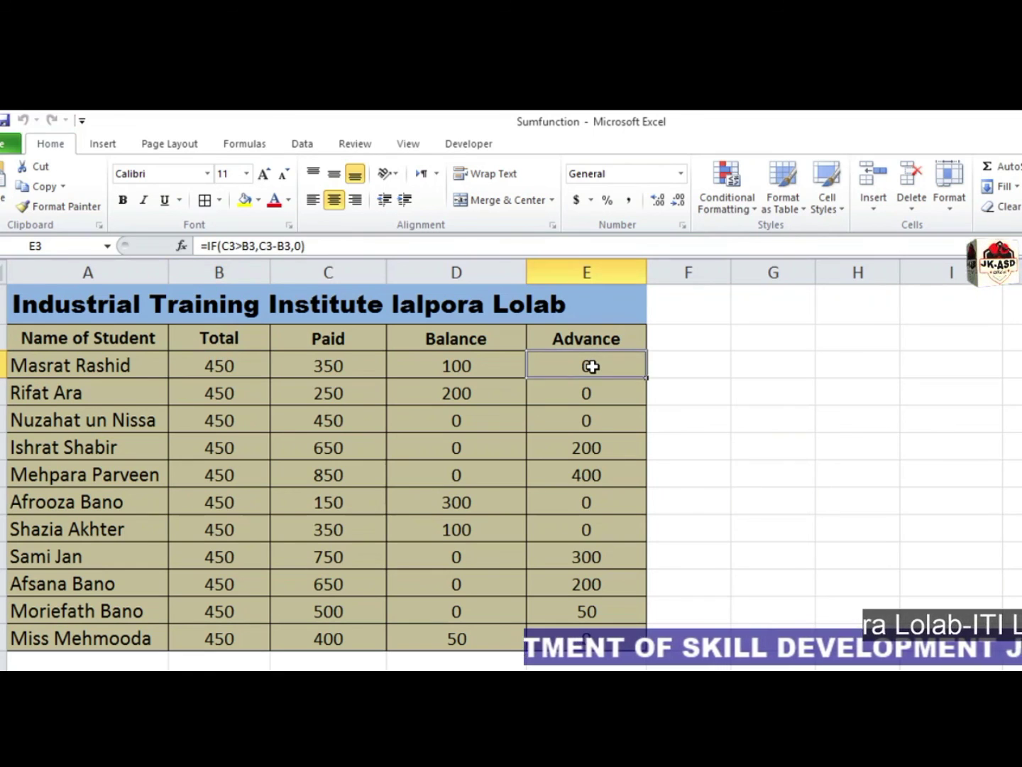
left_click(245, 368)
left_click(503, 370)
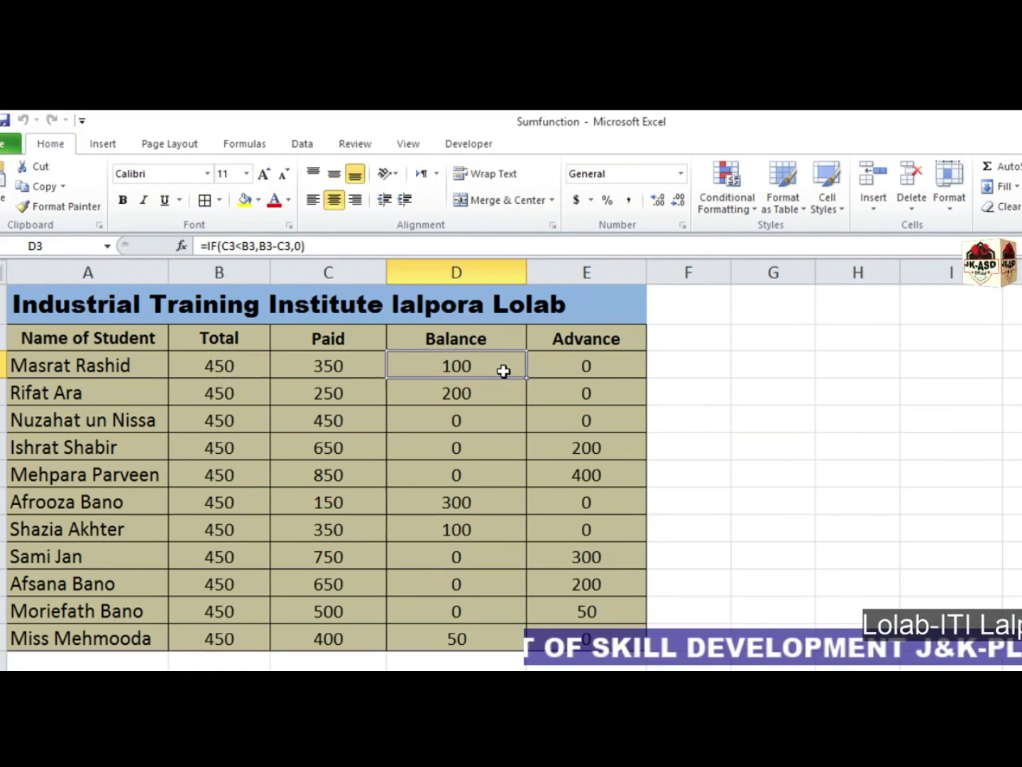
left_click(326, 377)
left_click(727, 365)
scroll(821, 464, "down", 2)
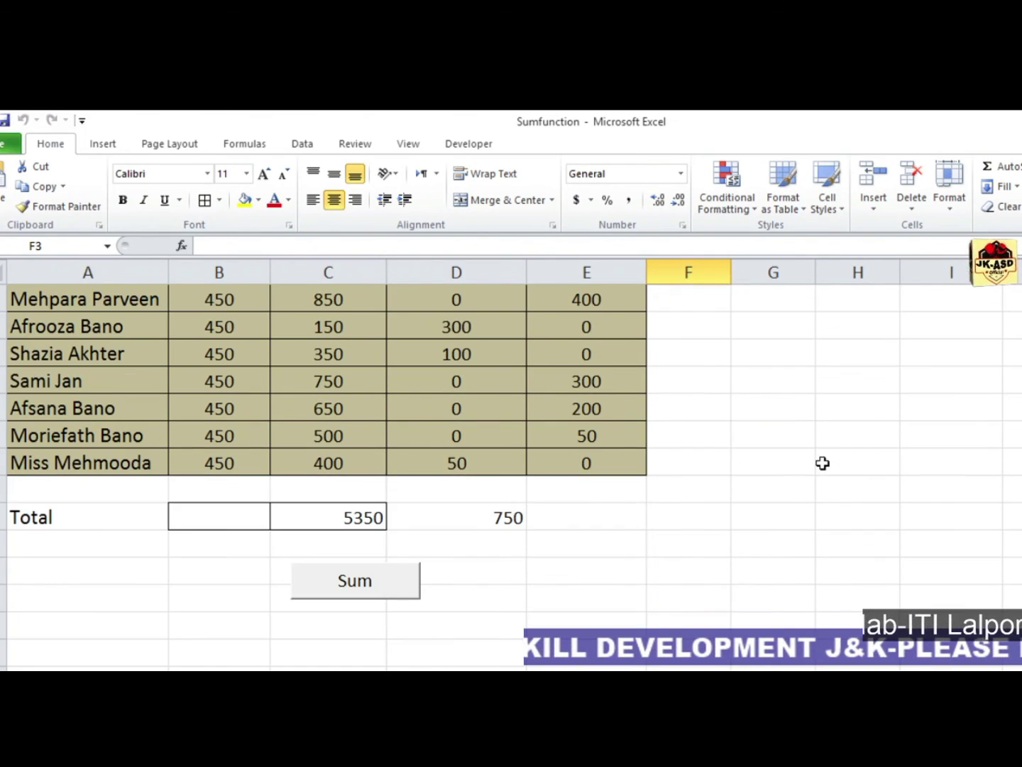
scroll(821, 463, "up", 2)
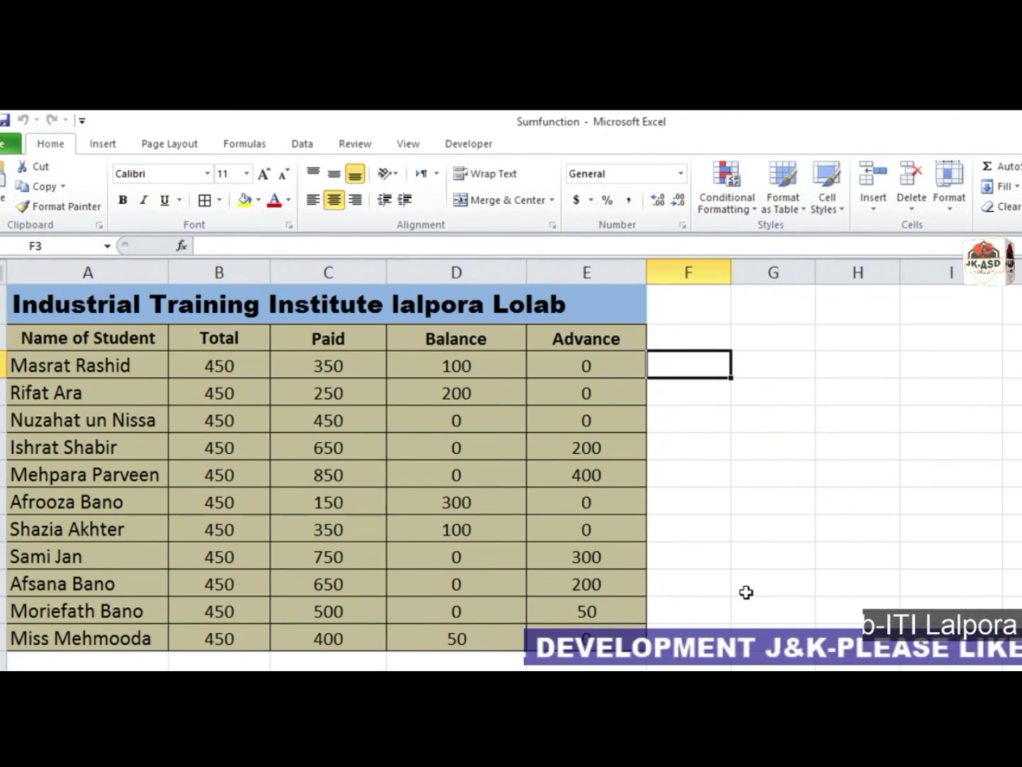
left_click(875, 547)
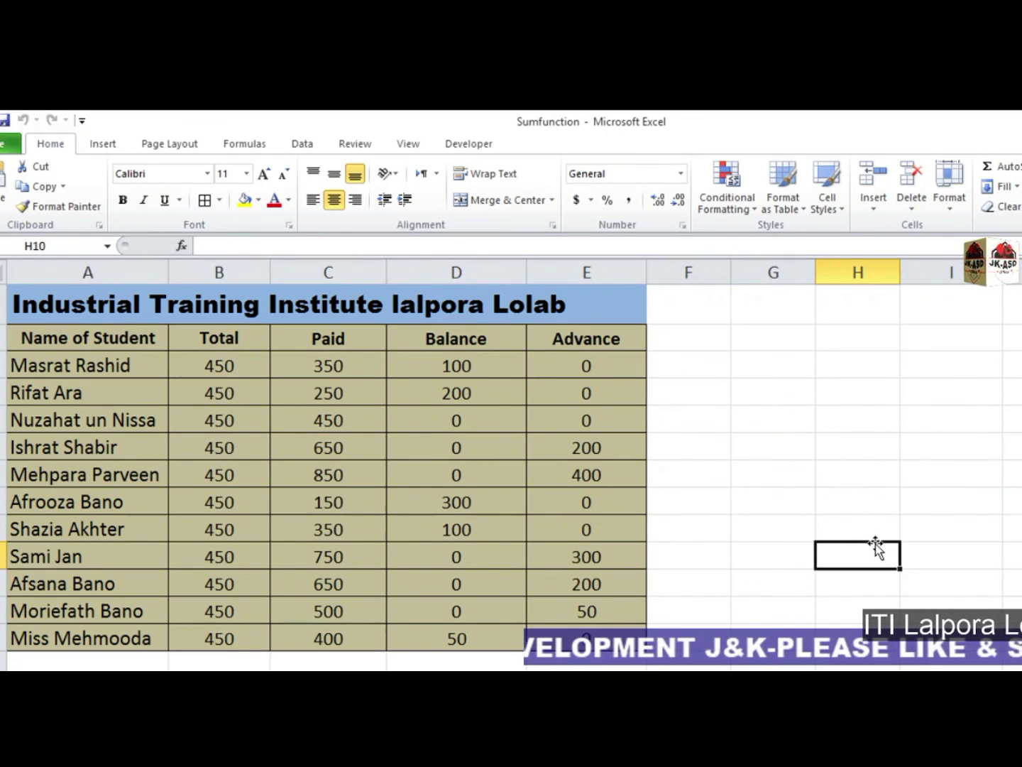